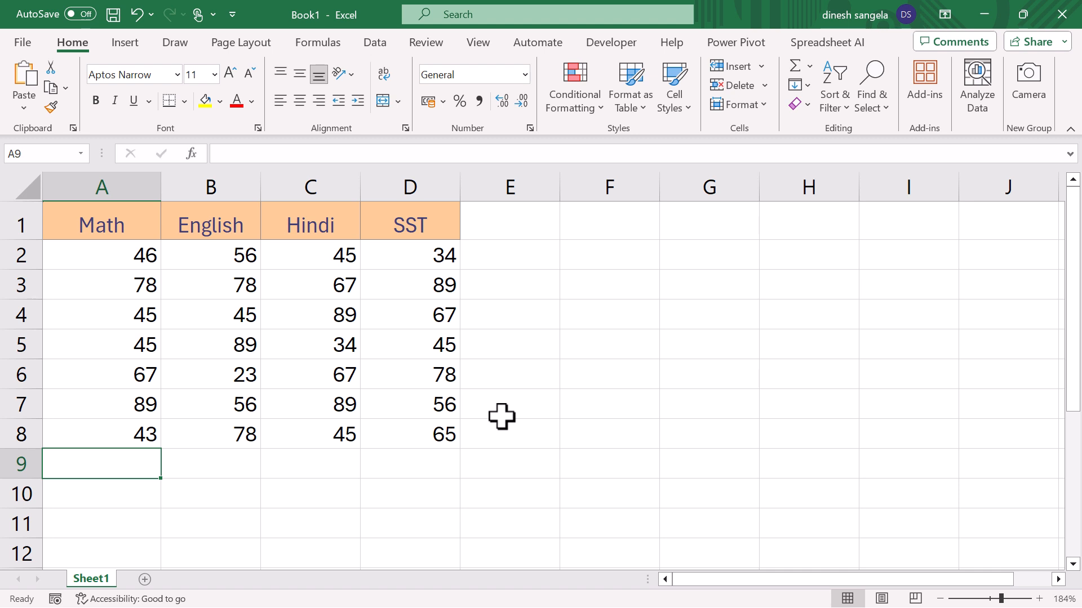
click(802, 86)
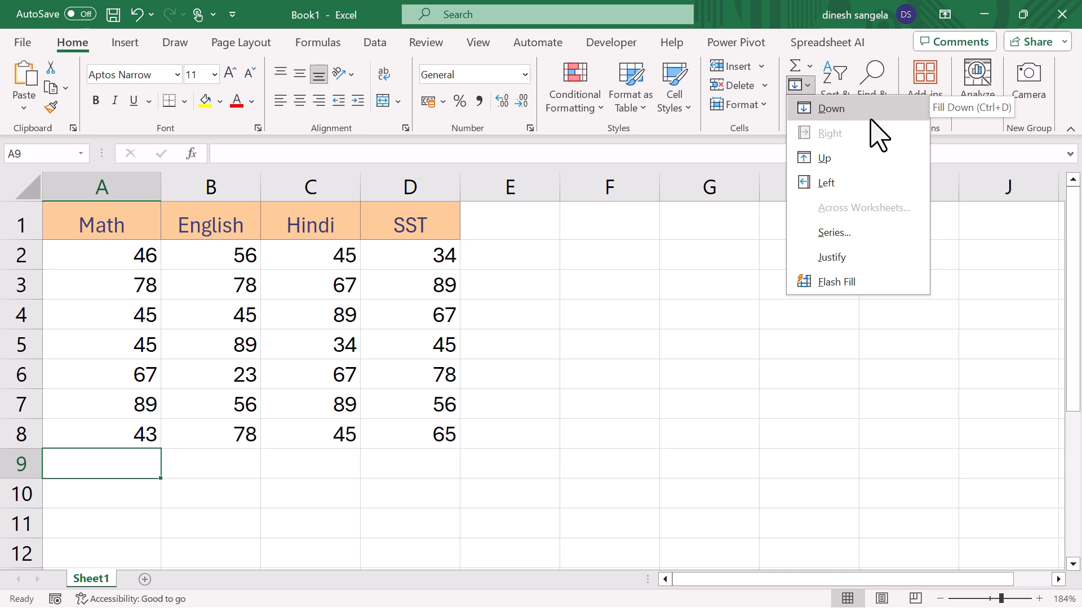
click(446, 270)
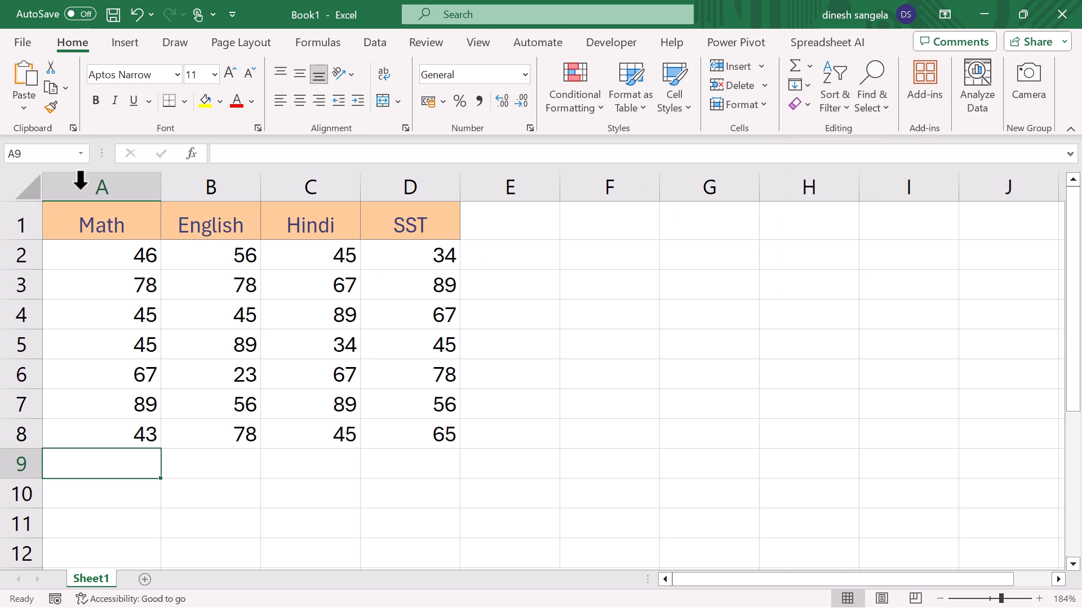
drag(109, 215, 416, 427)
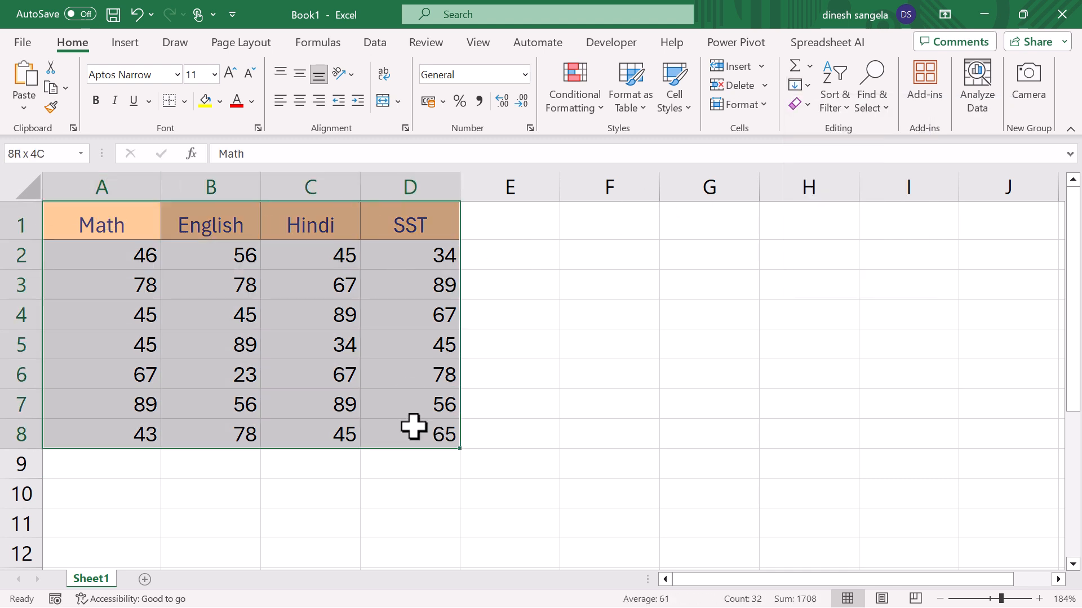
click(84, 458)
- Total the Math column in cell A9 with AutoSum over A2:A8
drag(138, 256, 128, 441)
click(128, 459)
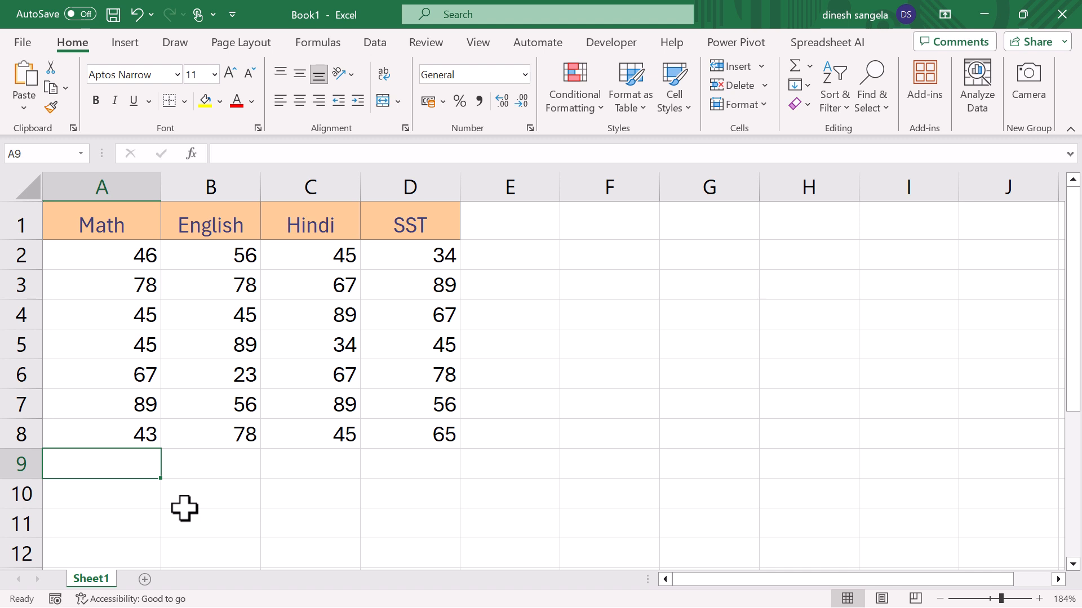
key(alt+equal)
key(Return)
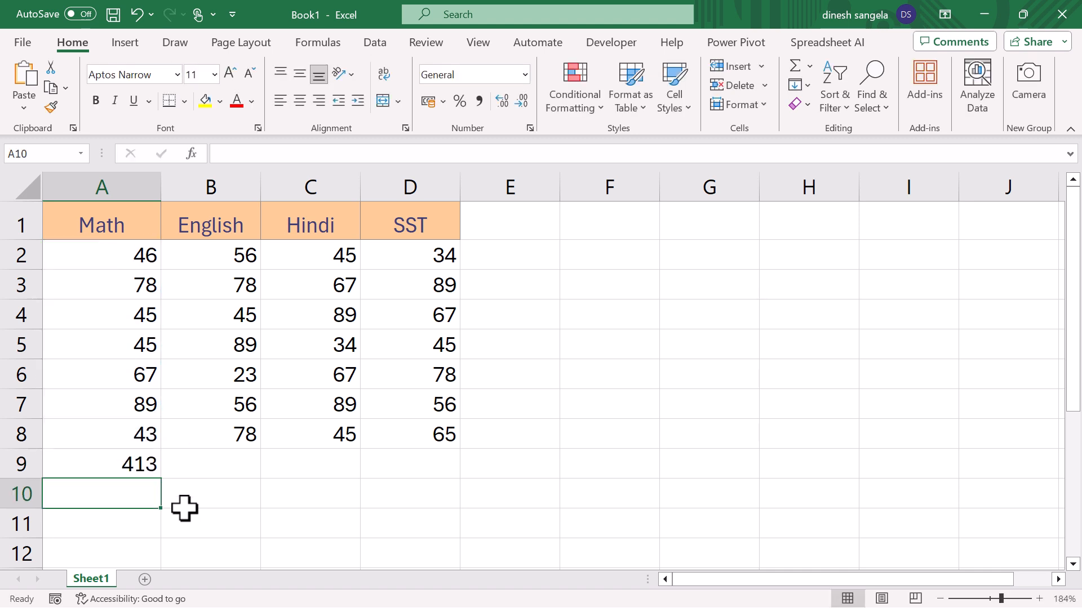
- Fill the sum formula in A9 right across the English, Hindi and SST columns to D9
drag(89, 254, 384, 465)
click(125, 461)
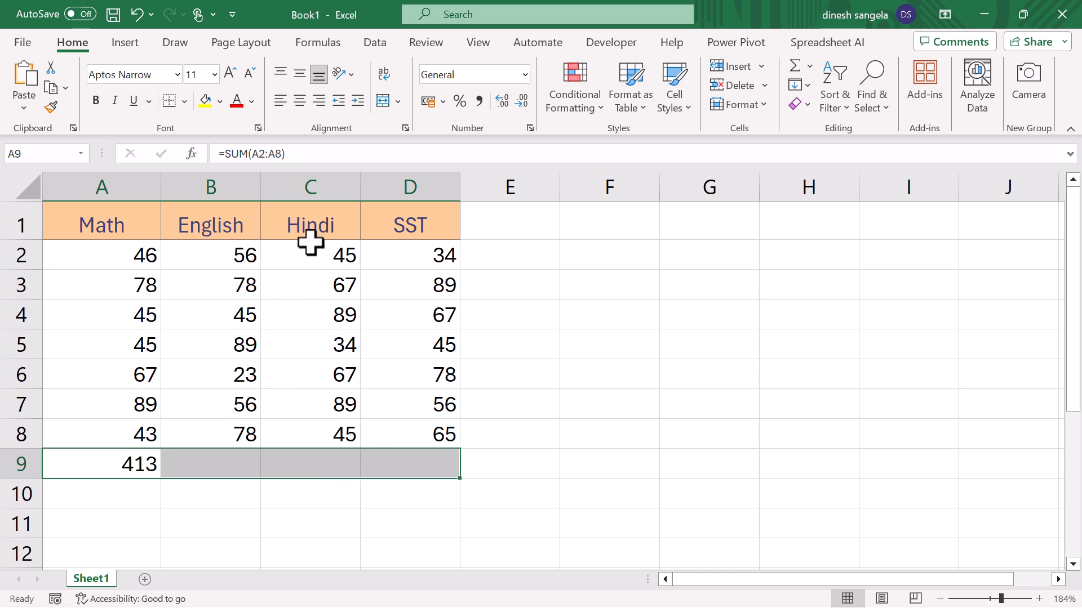
click(809, 85)
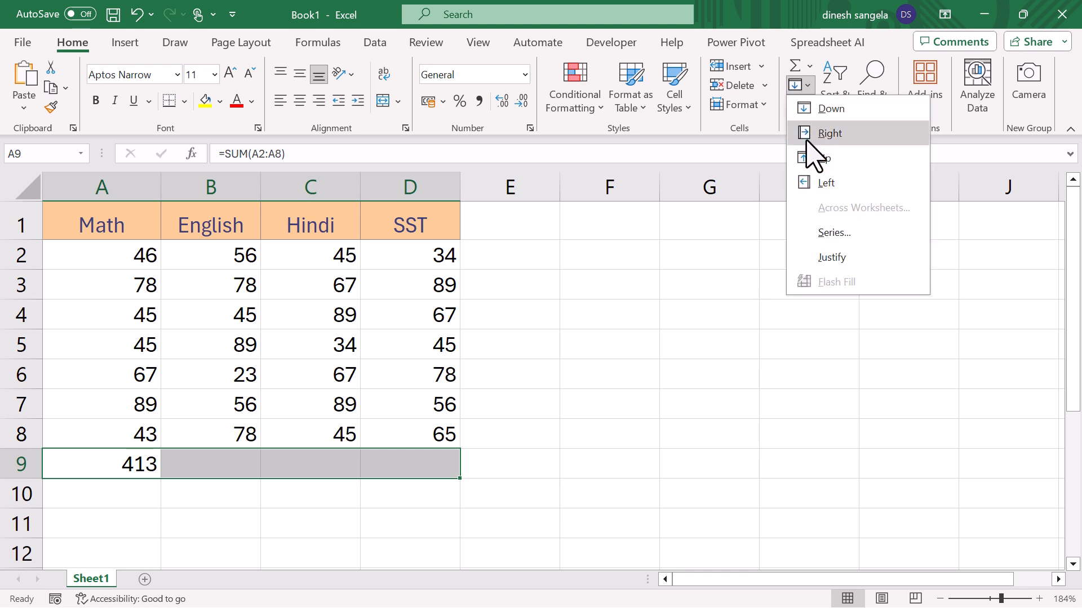
click(829, 134)
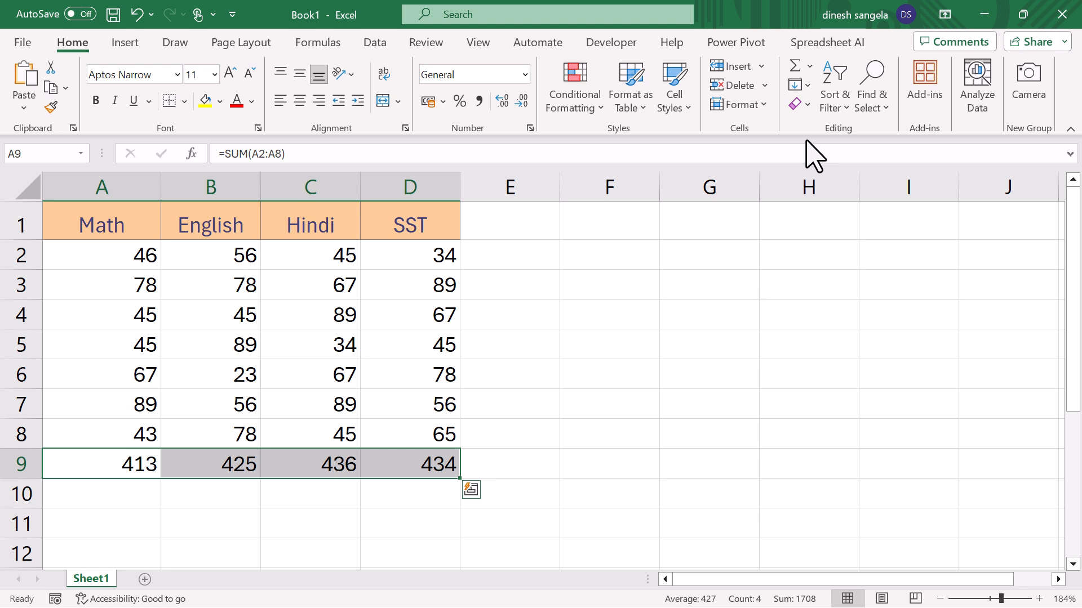
- Clear the totals in A9:C9 and refill them by filling the D9 formula left to A9
drag(347, 464, 115, 462)
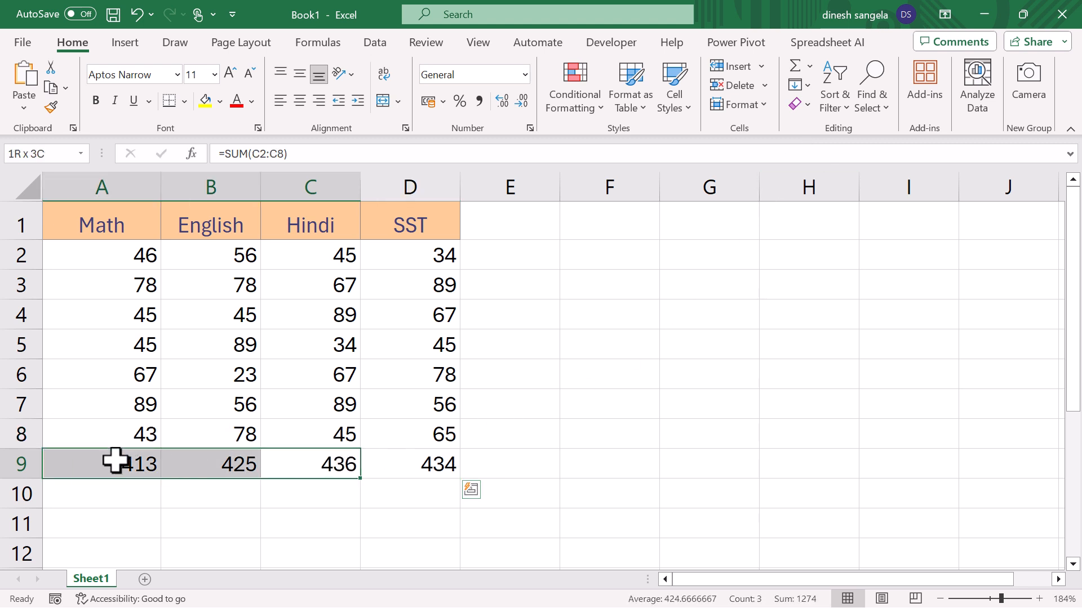
key(Delete)
drag(434, 464, 123, 464)
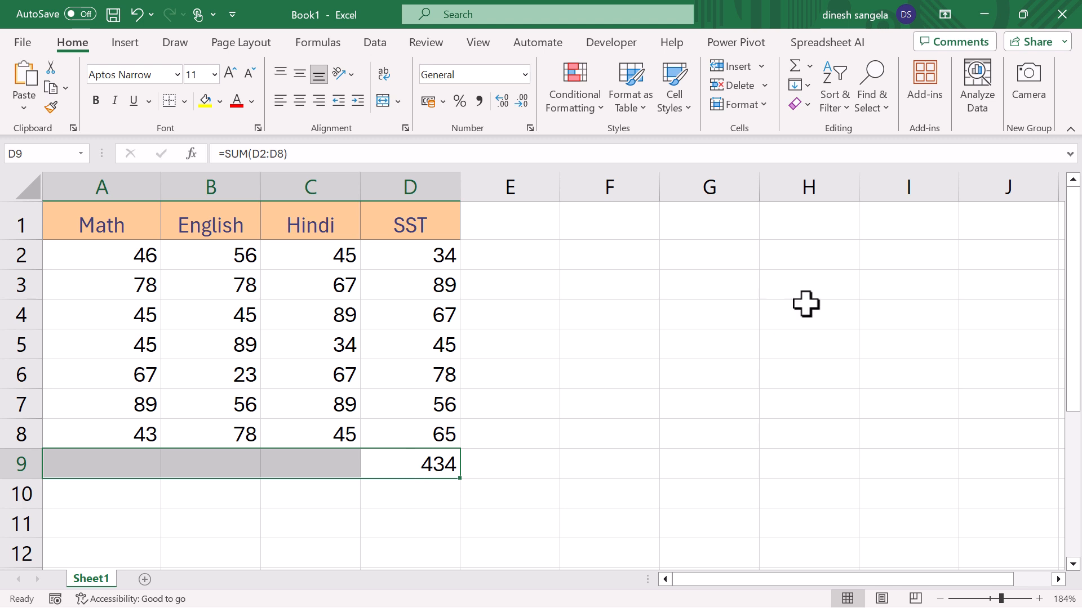
click(807, 86)
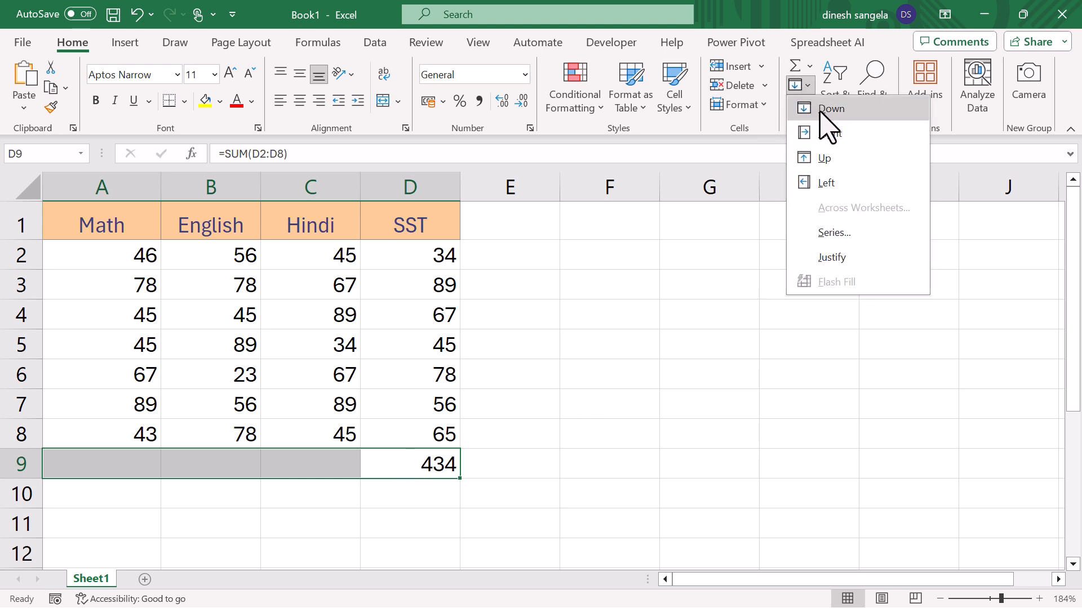
click(847, 184)
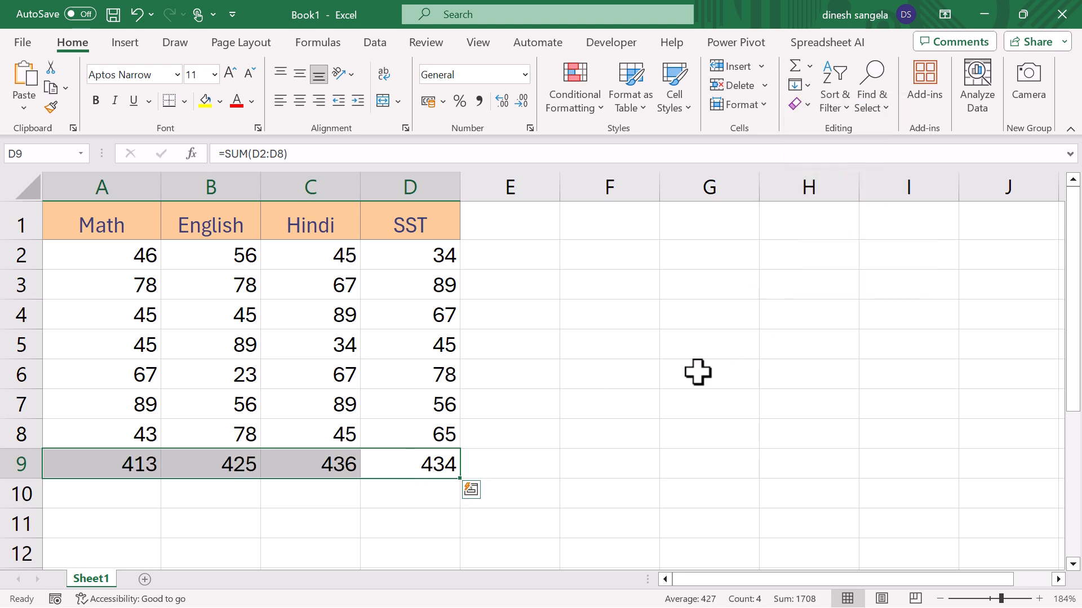
- Total row 8 in cell E8 with AutoSum over A8:D8 and fill the formula up to E2
click(541, 437)
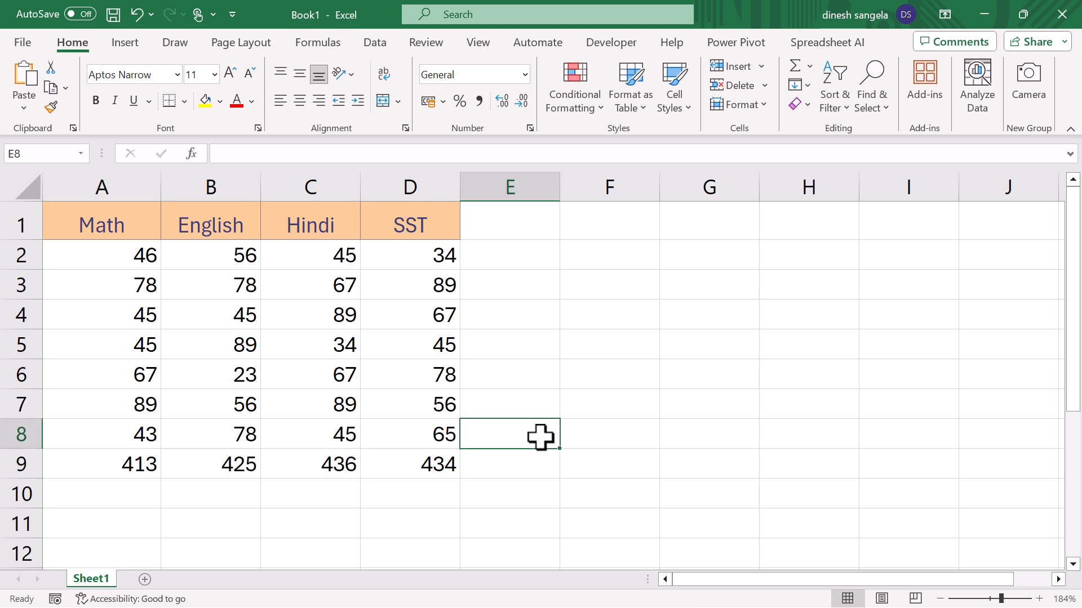
key(alt+equal)
key(Return)
drag(540, 437, 505, 253)
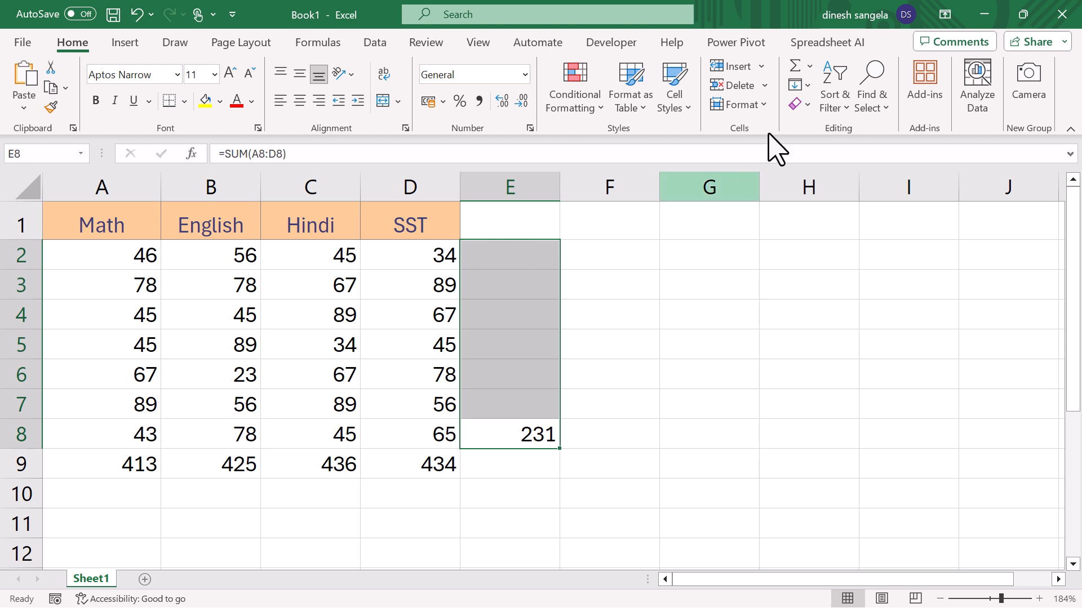
click(803, 86)
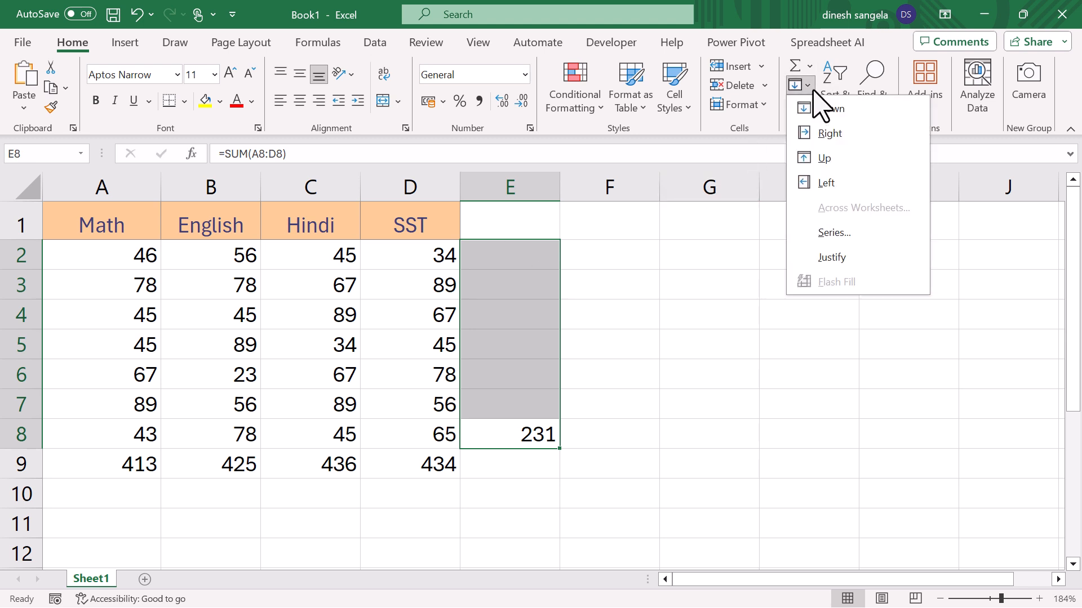
click(824, 158)
- Clear the row totals below E2 and refill them by filling the E2 formula down to E8
drag(535, 285, 536, 481)
key(Delete)
drag(519, 244, 529, 435)
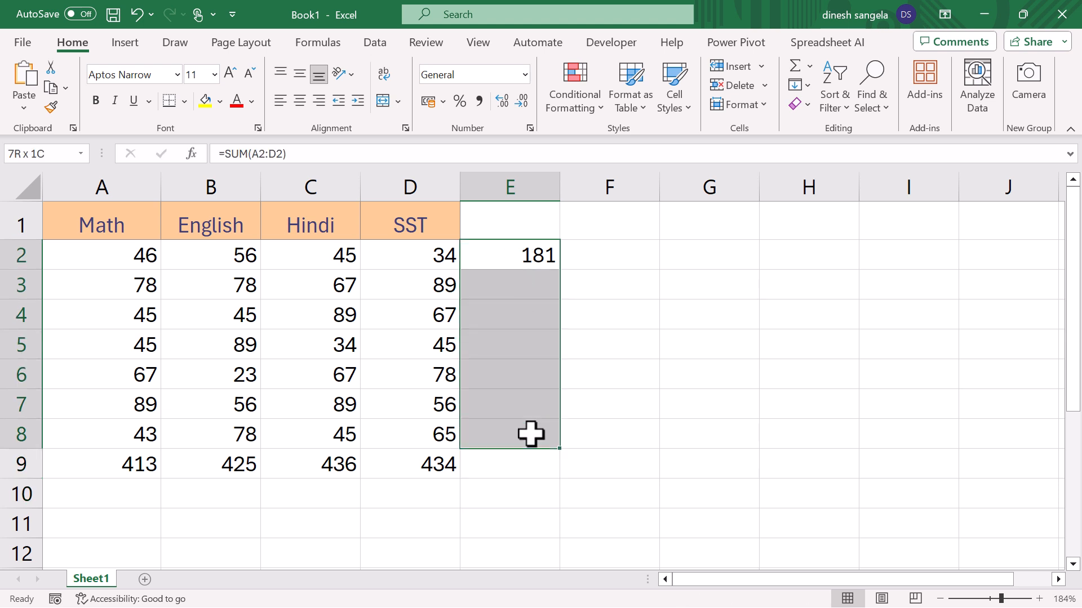
click(803, 85)
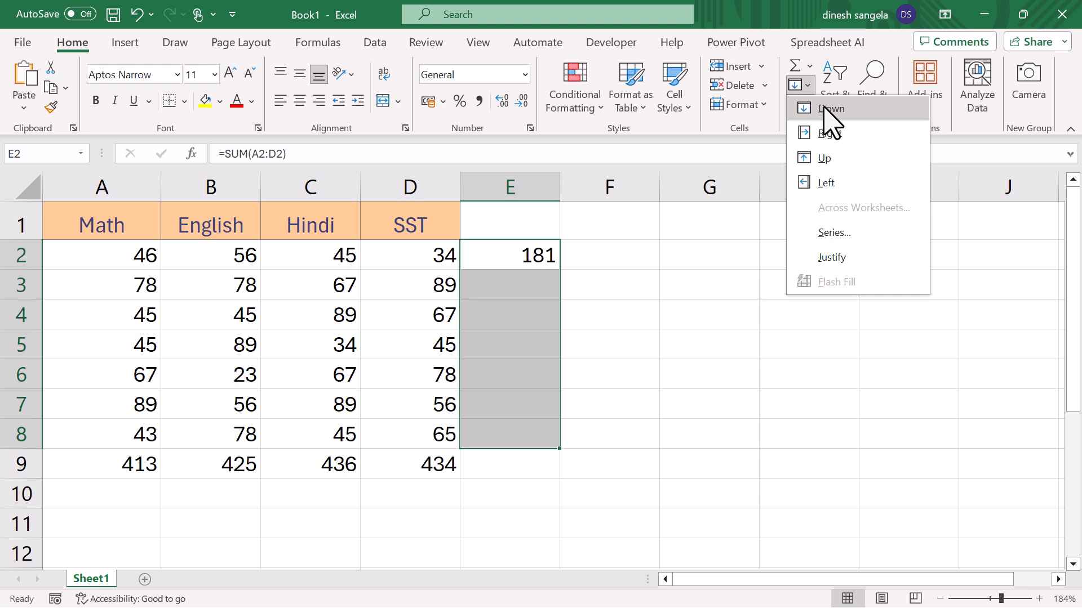
click(830, 110)
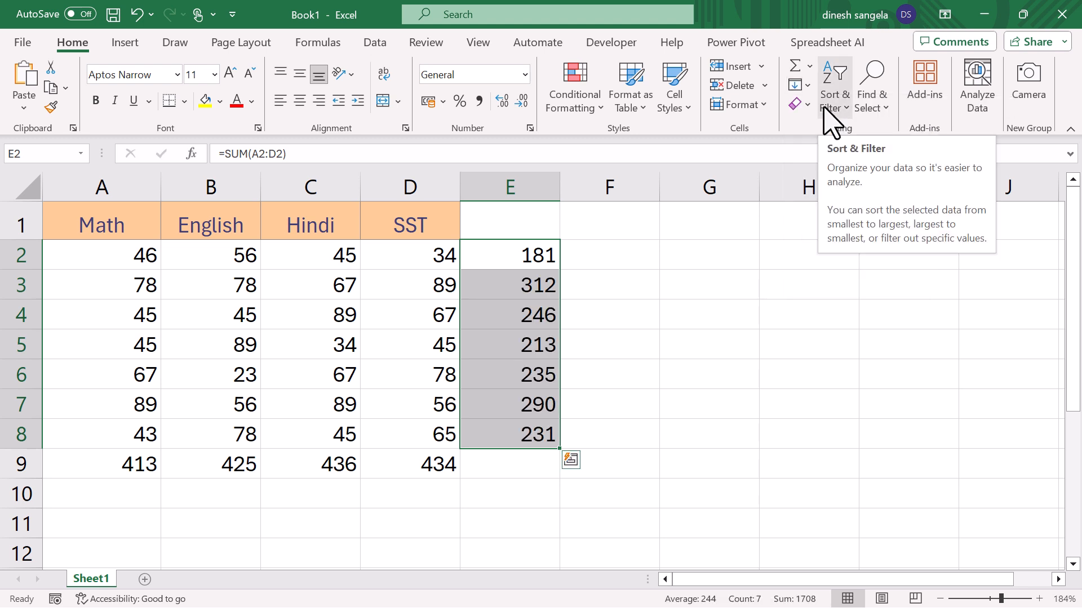
click(742, 280)
- Clear E3:E9 and extend the E2 formula down to E8 with AutoFill
drag(514, 282, 528, 453)
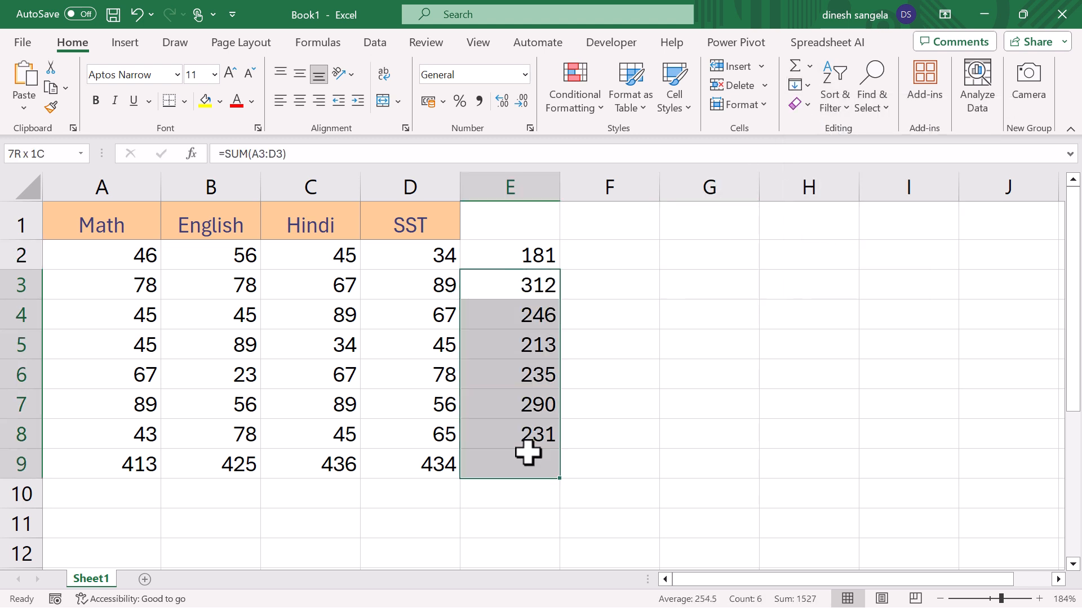
key(Delete)
click(533, 255)
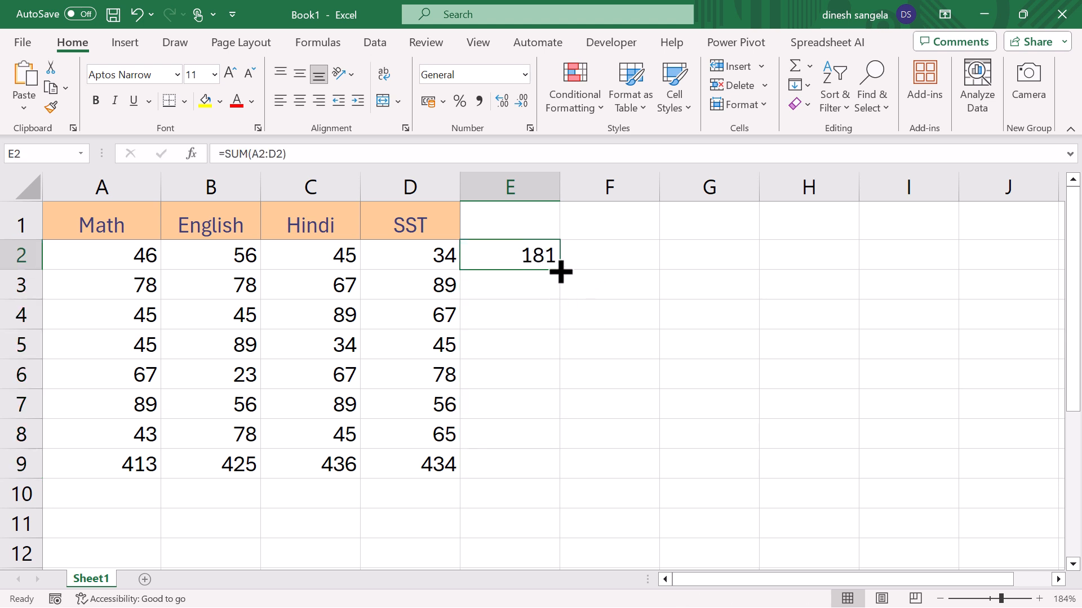
drag(560, 272, 560, 448)
- Clear the totals below E2 again and apply Fill Down over the range E2:E8
drag(532, 284, 544, 451)
key(Delete)
drag(531, 254, 522, 446)
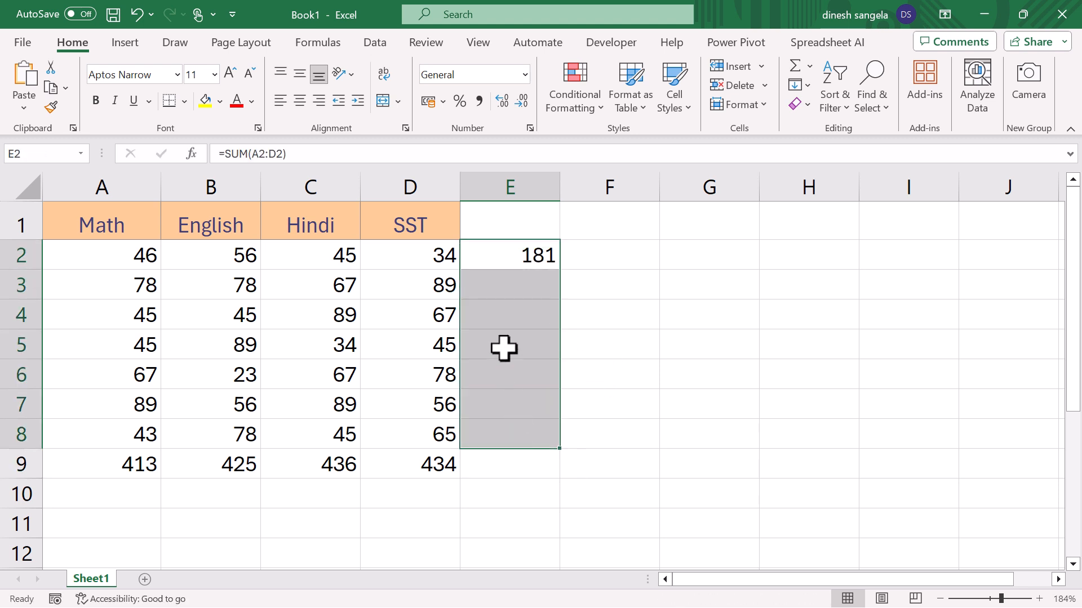
key(ctrl+d)
click(652, 347)
- Clear the totals below E2, then copy the E2 formula and paste it over E2:E8
drag(529, 280, 530, 427)
key(Delete)
click(522, 256)
key(ctrl+c)
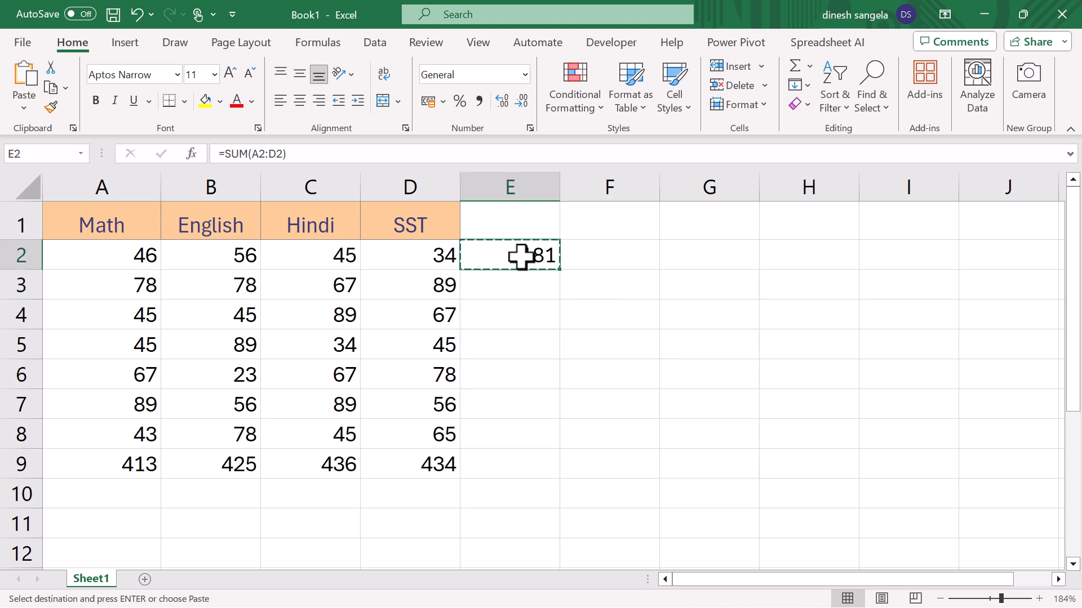
key(shift+Down)
key(shift+Down)
key(shift+Down)
key(shift+Down)
key(shift+Down)
key(shift+Down)
key(shift+Down)
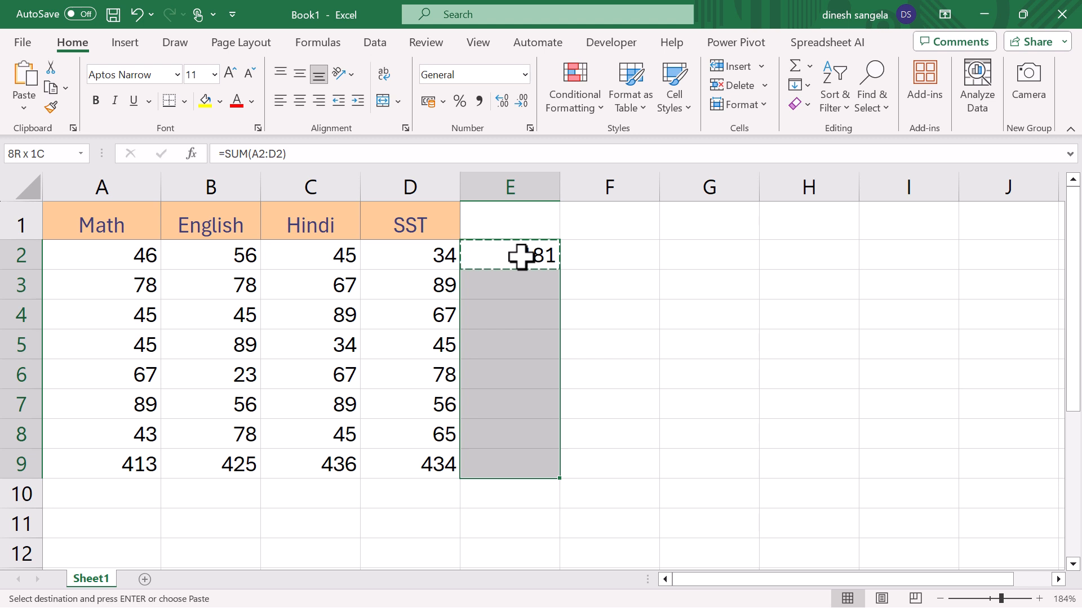
key(shift+Up)
key(ctrl+v)
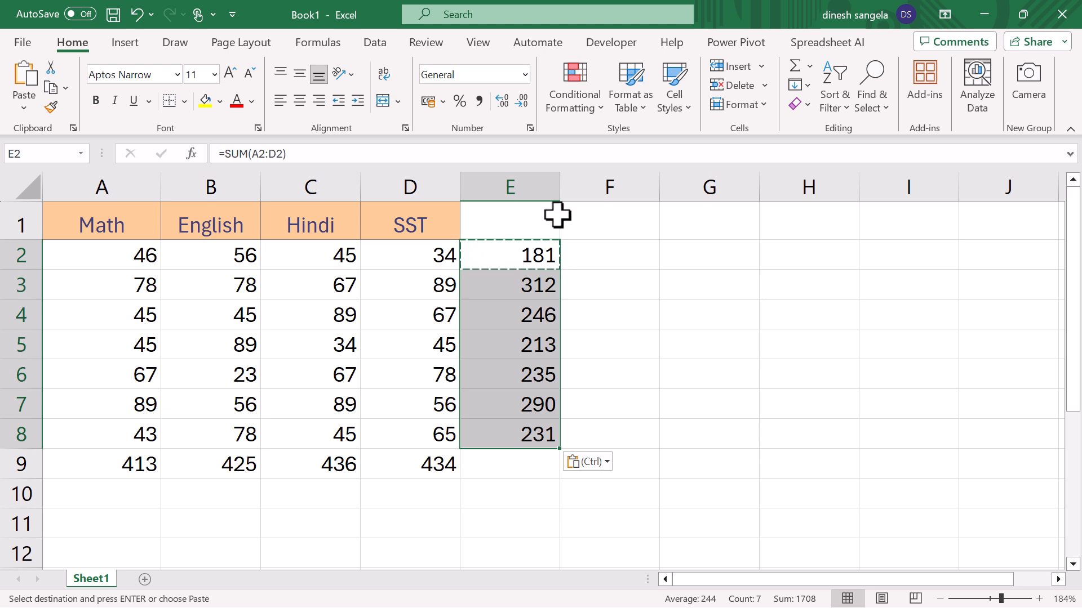
- Clear the row totals in E2:E8 and all values in A2:D11, keeping only the subject headers
key(Delete)
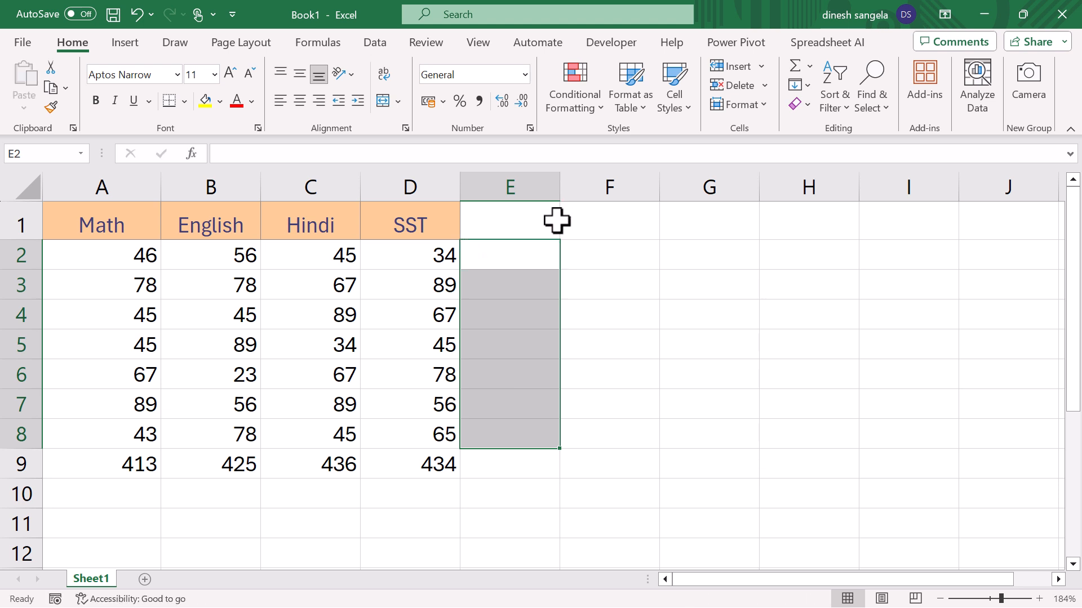
click(799, 107)
click(801, 84)
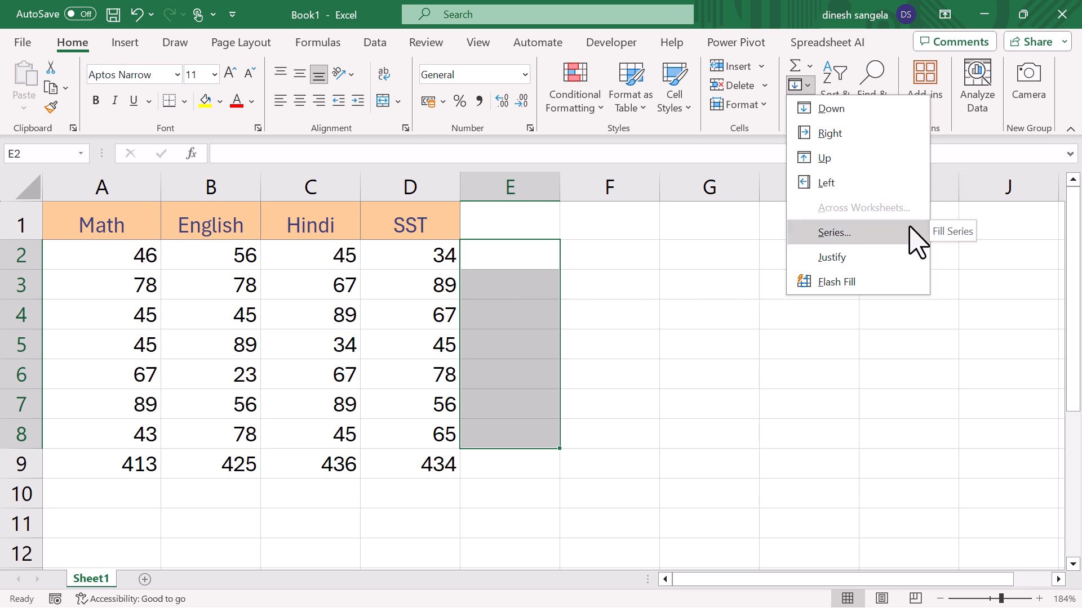
click(648, 290)
drag(133, 242, 443, 518)
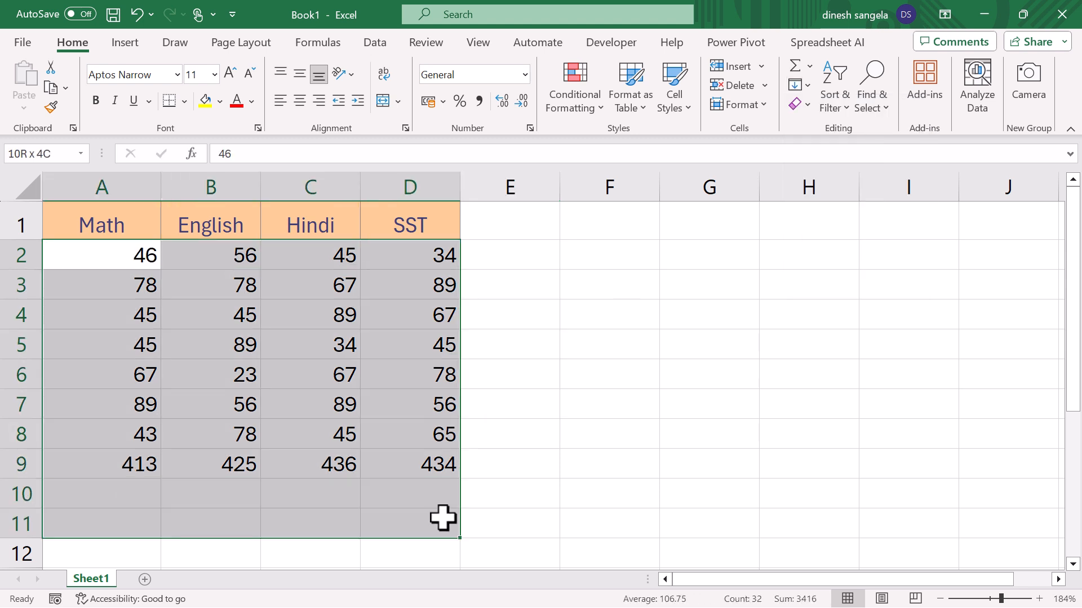
key(Delete)
- Enter the starting value 1 in cell A2
click(121, 252)
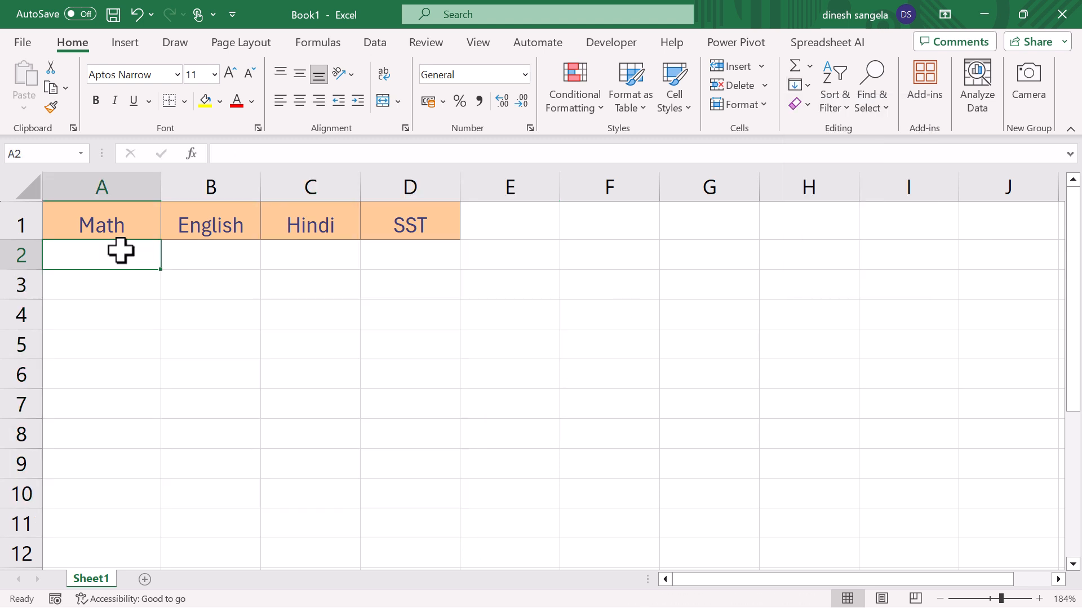
text(1)
click(256, 317)
- Check which direction the Fill Series dialog preselects for the vertical range A2:A10, then cancel it
drag(133, 252, 145, 498)
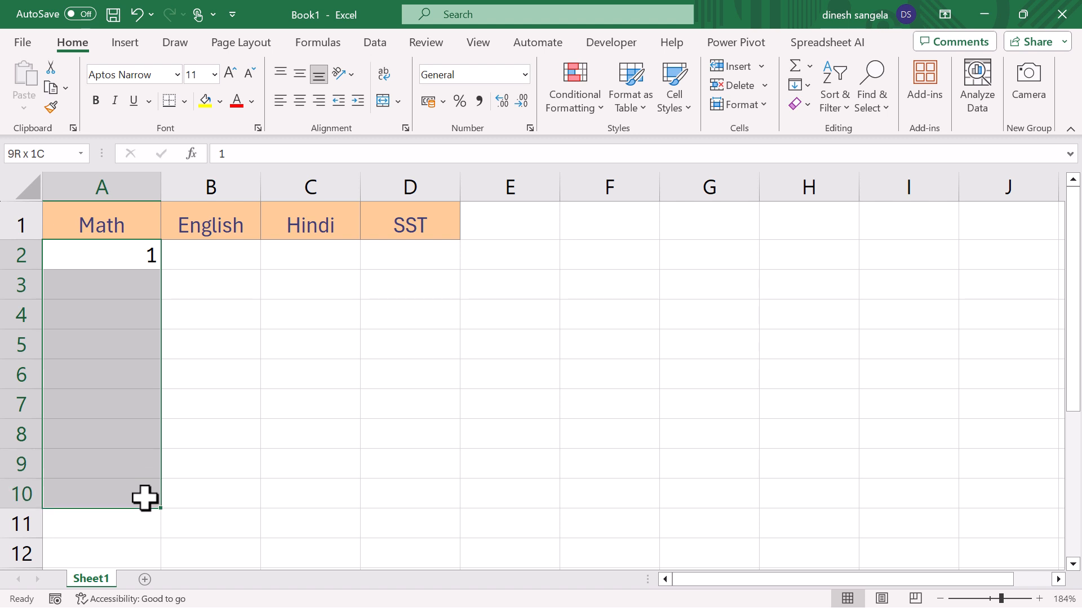
click(806, 85)
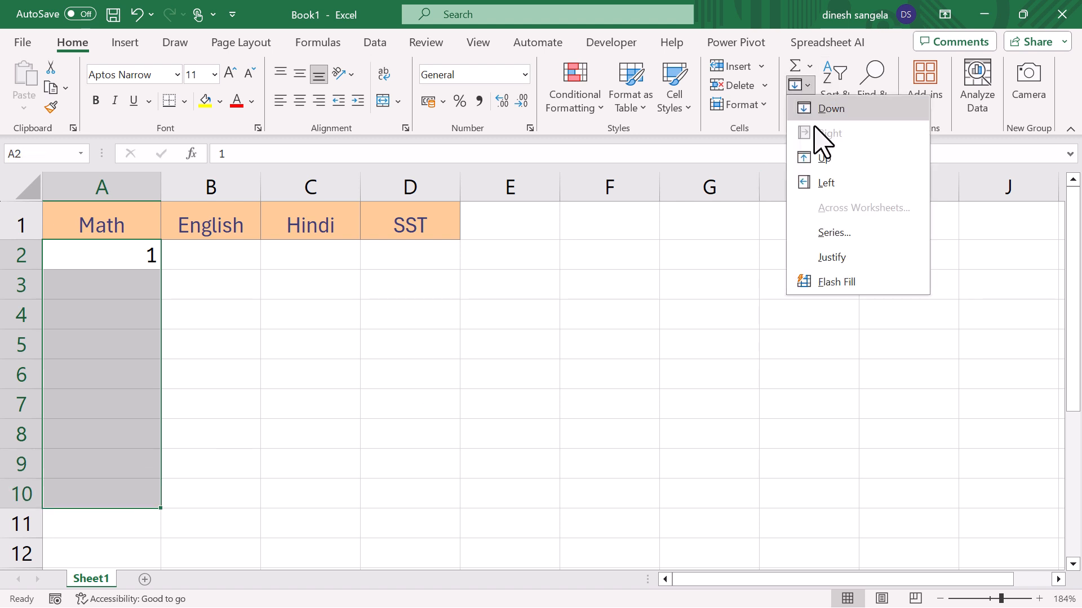
click(832, 232)
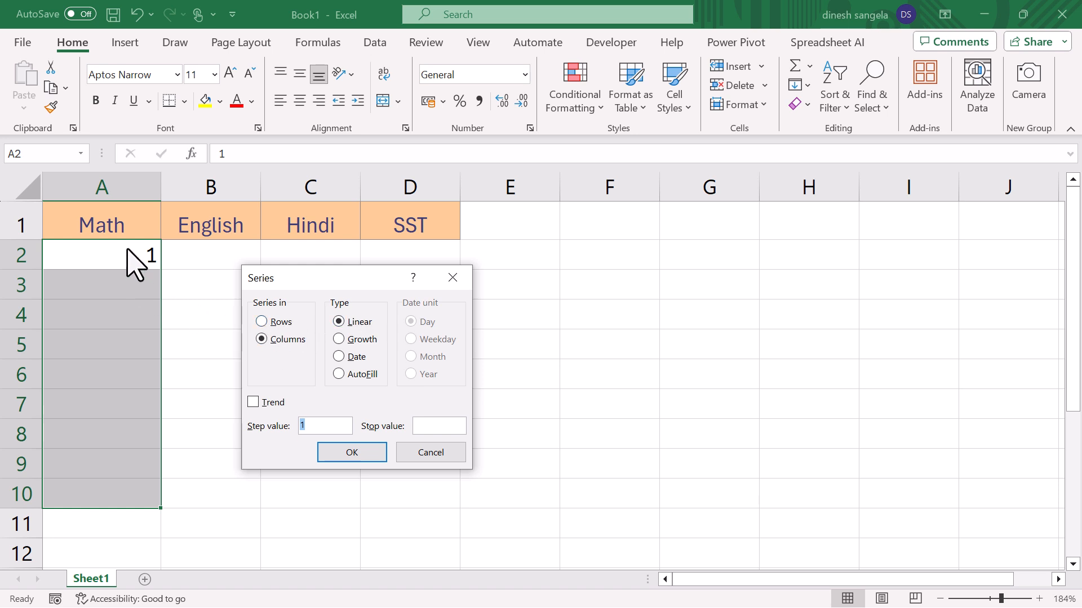
click(429, 454)
- Check which direction the Fill Series dialog preselects for the horizontal range A2:H2, then dismiss it
drag(106, 251, 780, 258)
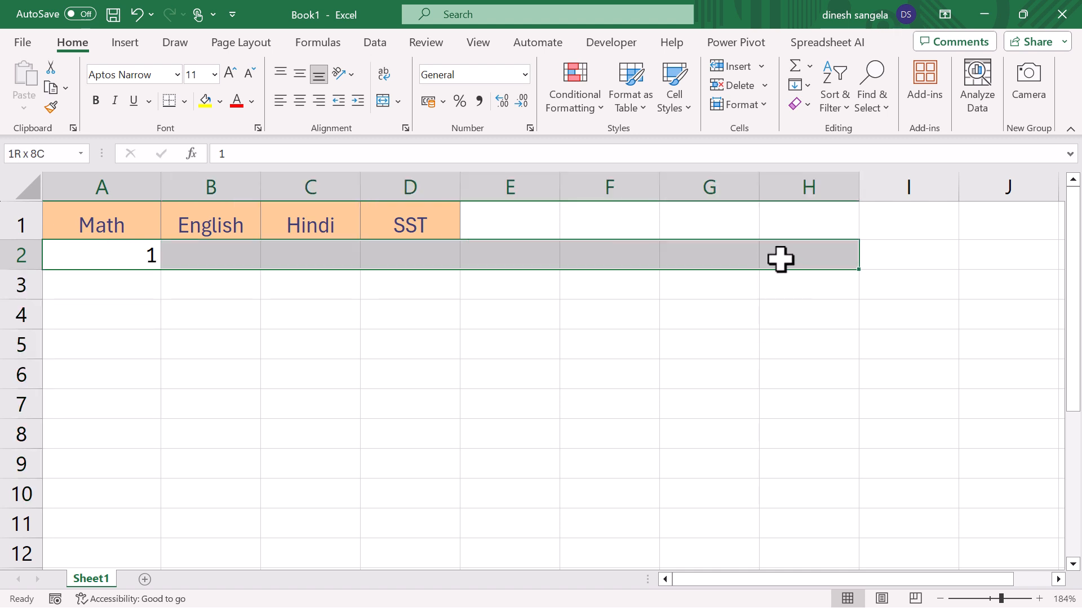
click(805, 85)
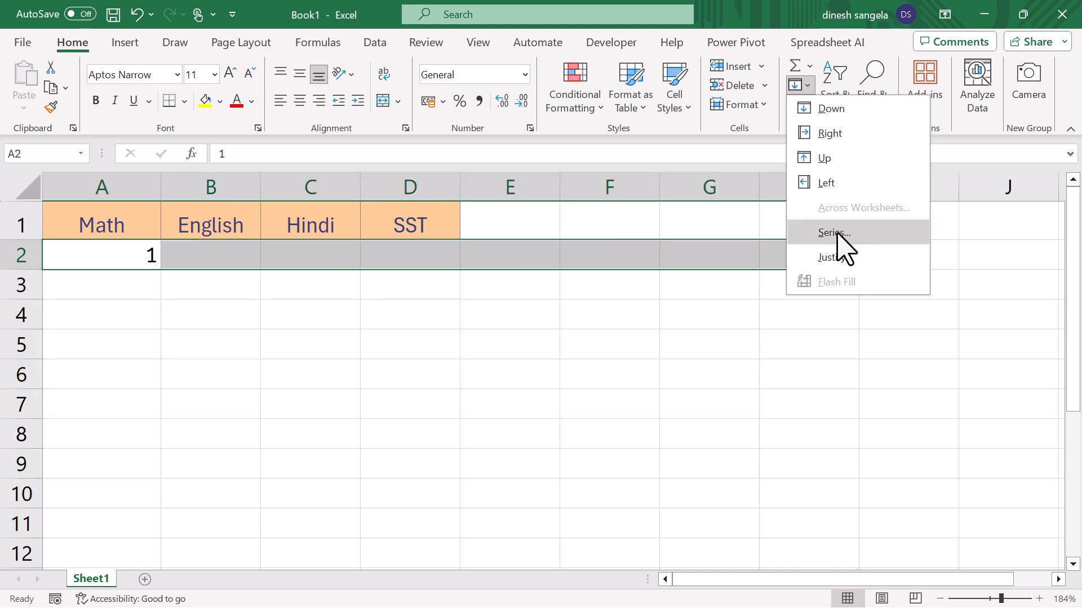
click(837, 232)
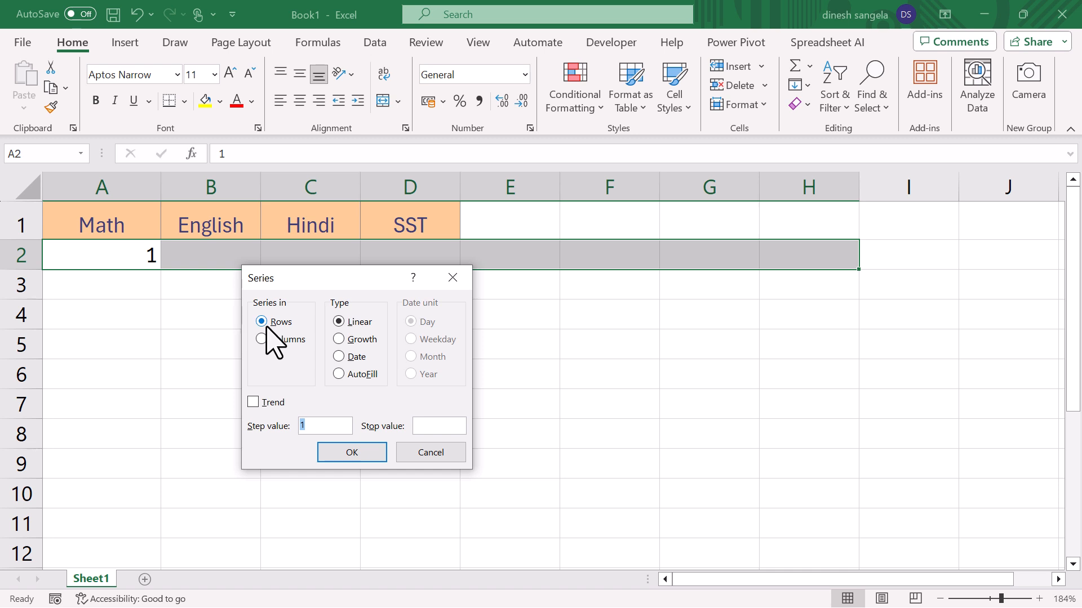
click(453, 279)
click(225, 314)
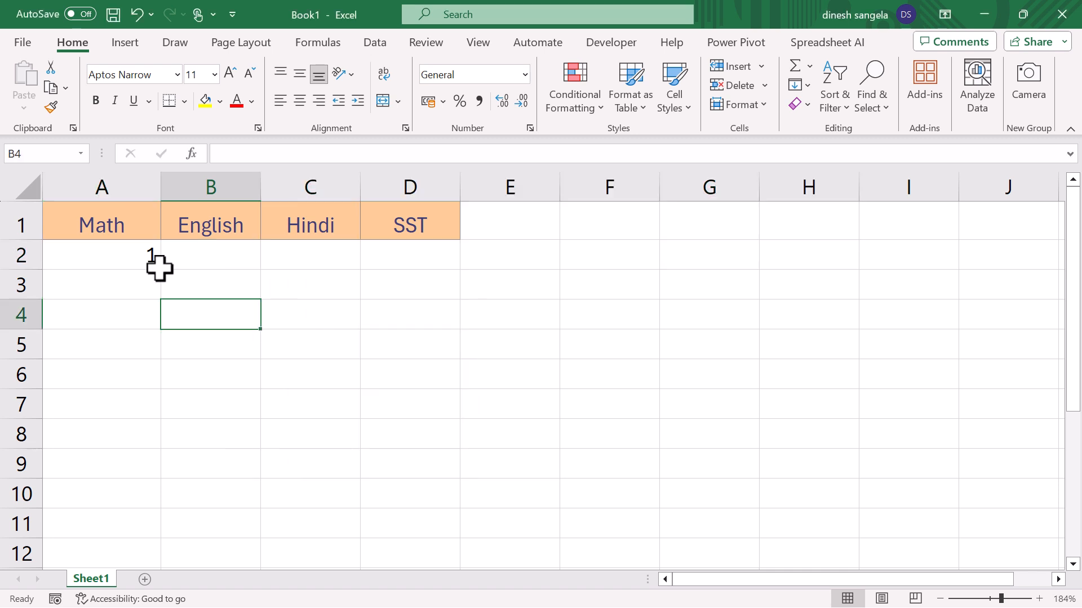
- Fill A2:A11 down the column with a linear series starting from A2, using a step value of 1
drag(140, 254, 135, 524)
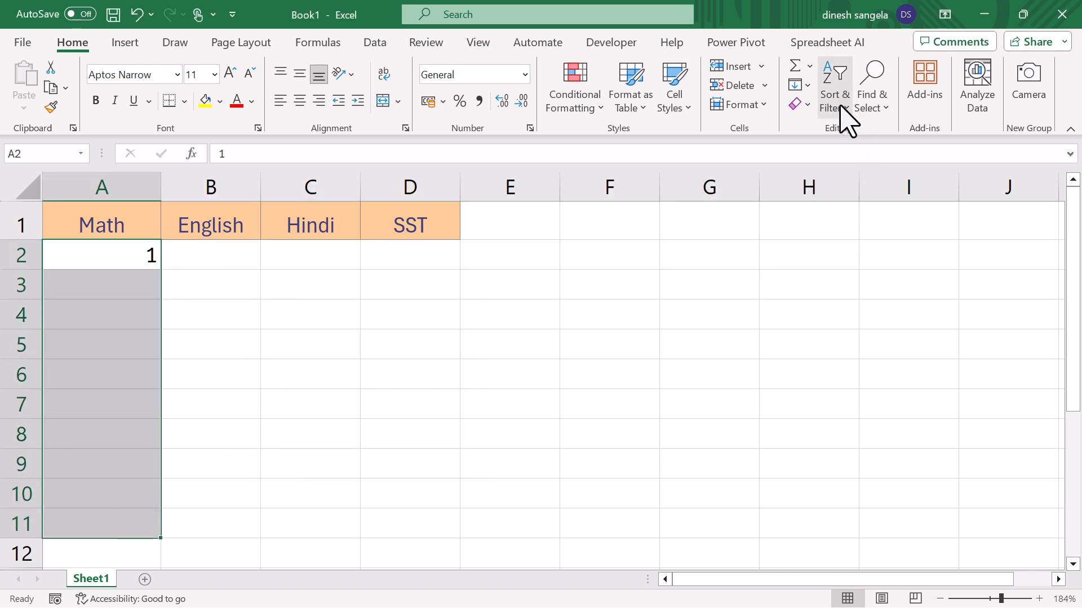
click(807, 85)
click(839, 231)
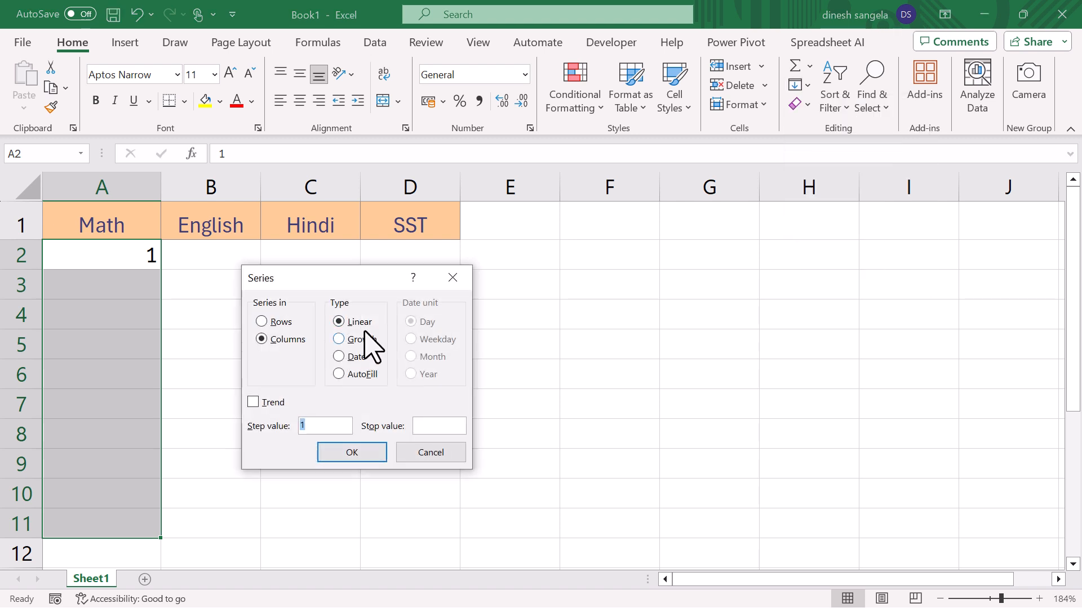
click(363, 453)
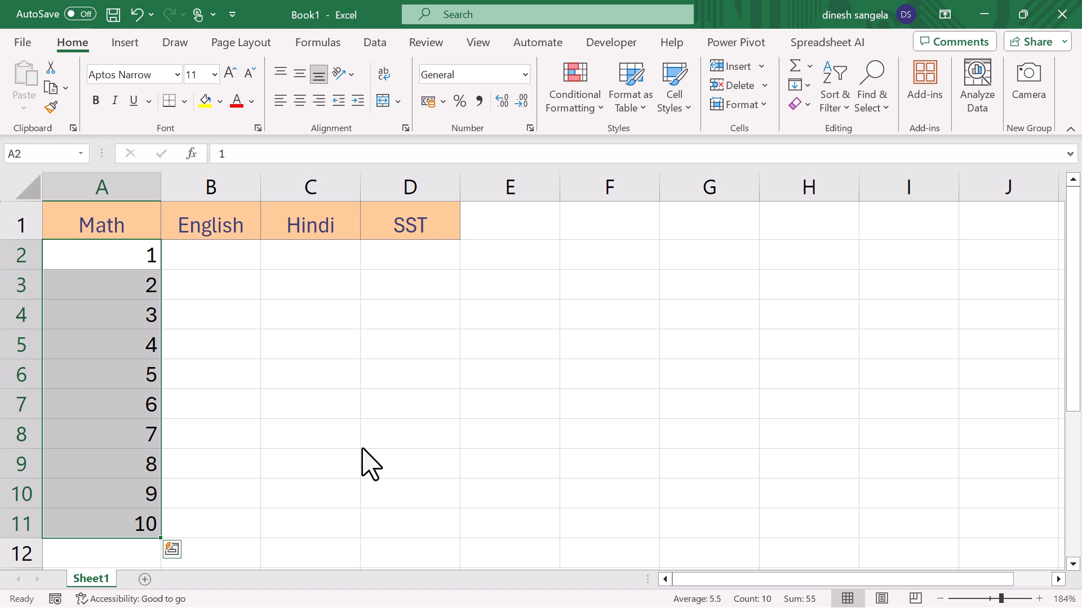
- Clear the numbers below A2 and refill the column with a linear series using step value 1 and stop value 6
drag(132, 285, 127, 514)
key(Delete)
drag(125, 261, 135, 540)
drag(100, 251, 113, 519)
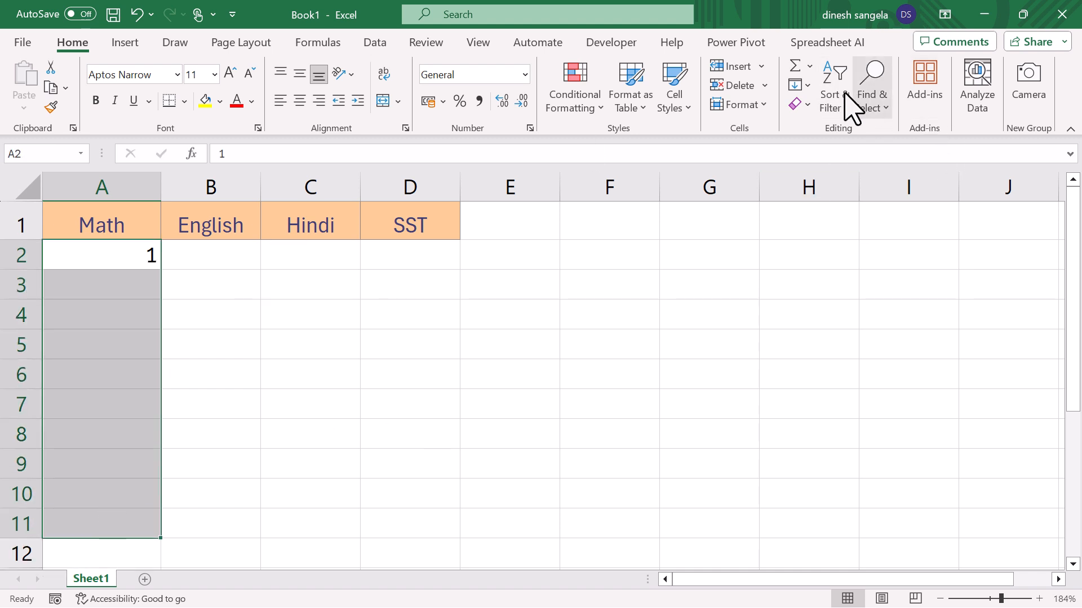
click(805, 84)
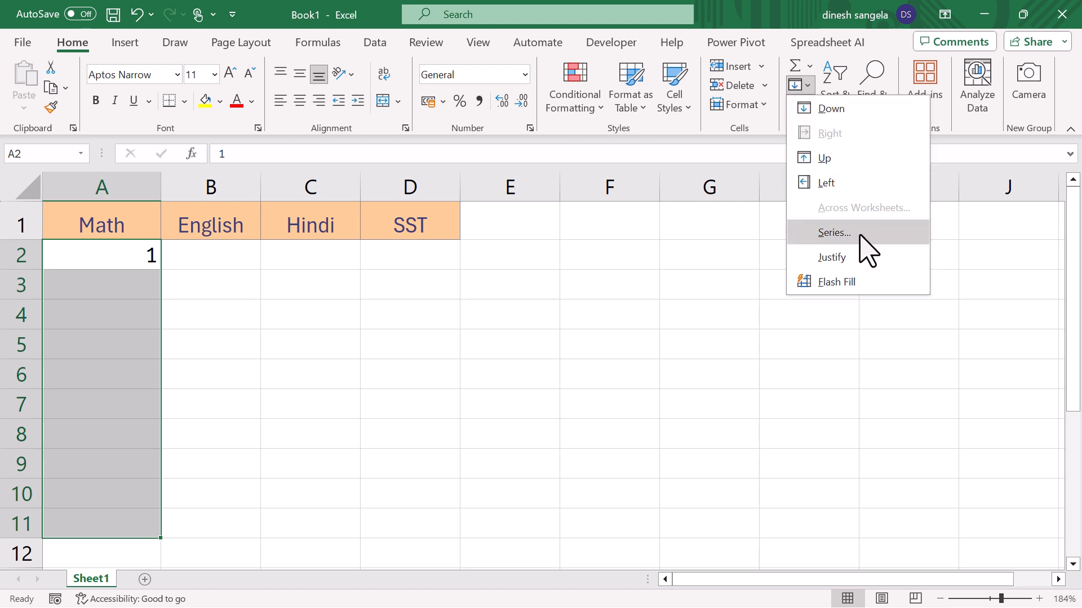
click(860, 236)
click(438, 425)
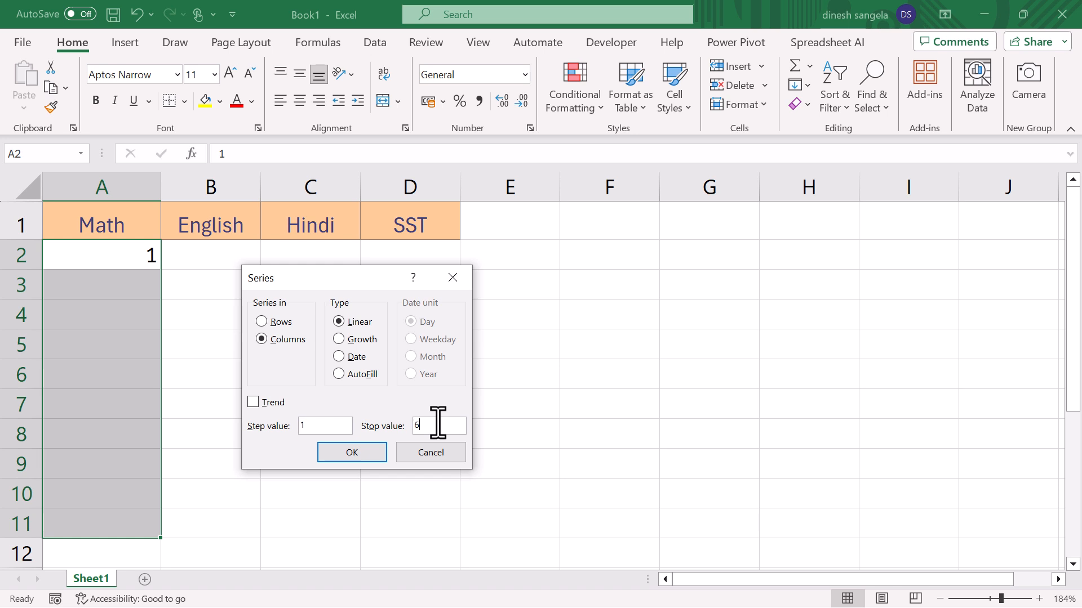
click(375, 450)
- Clear the series in A2:A7 and enter the date 1-1-2024 in cell A2
drag(138, 261, 145, 401)
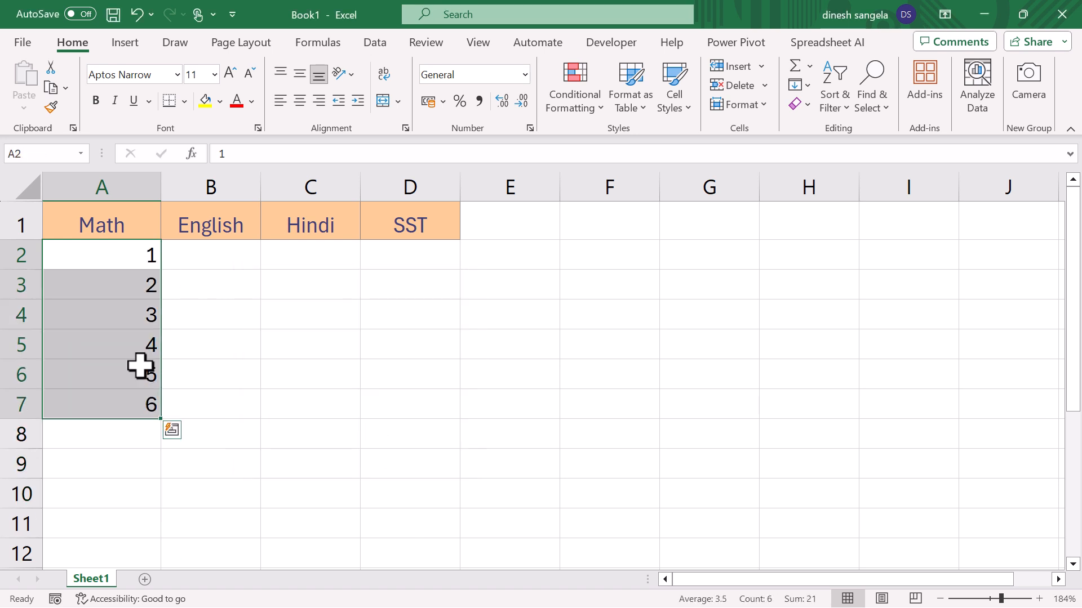
drag(111, 255, 133, 403)
key(Delete)
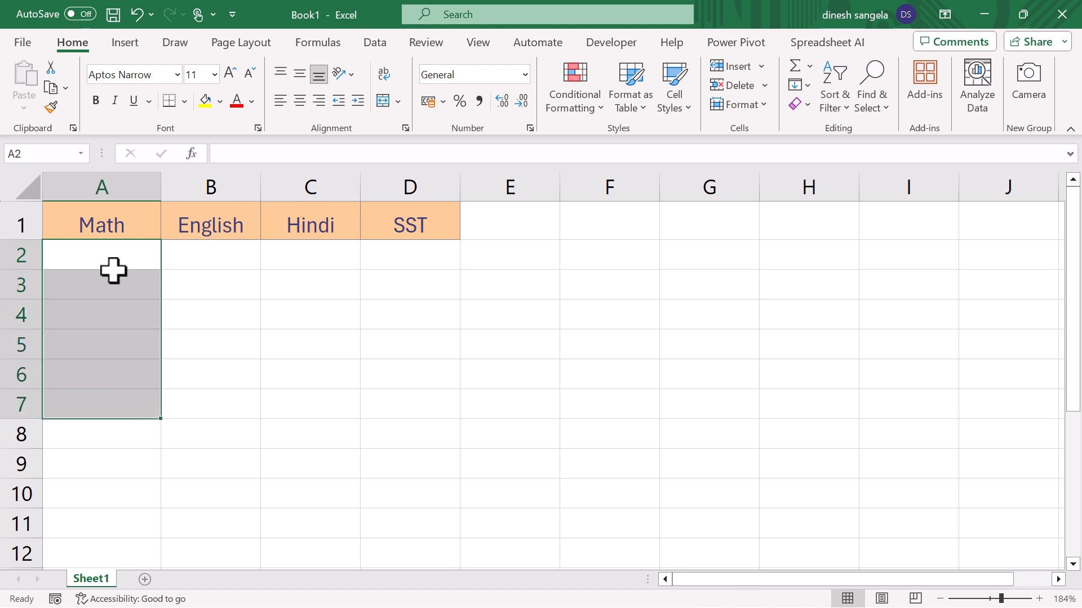
click(105, 263)
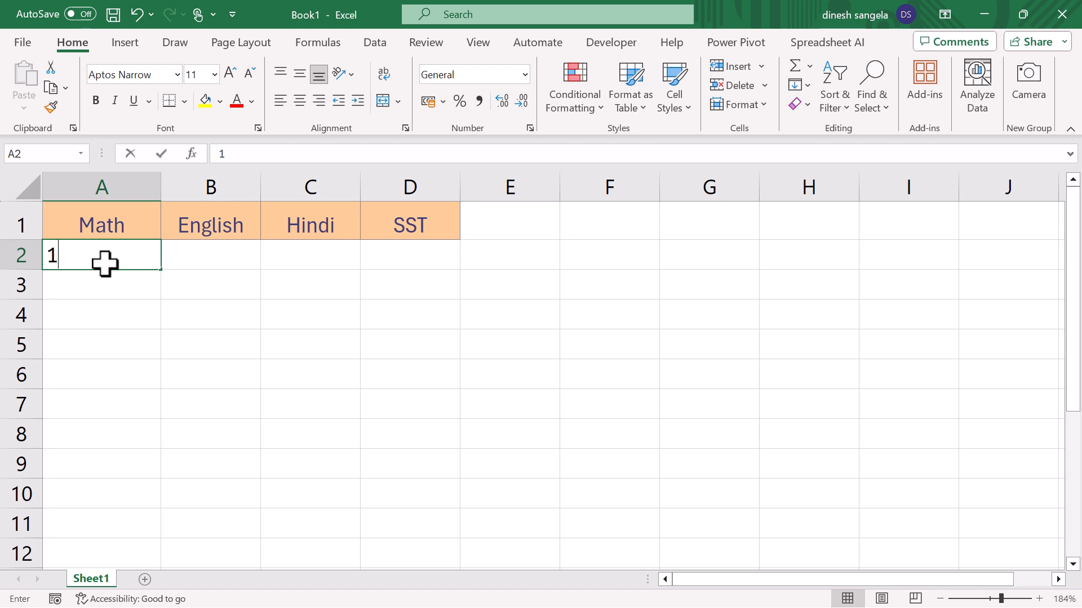
text(1-2024)
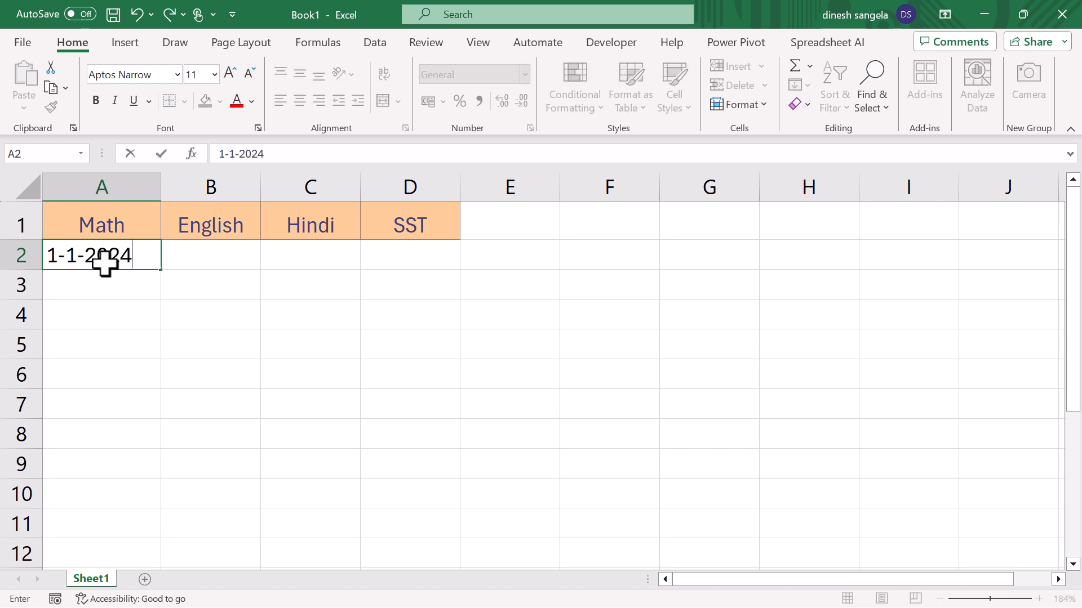
click(105, 277)
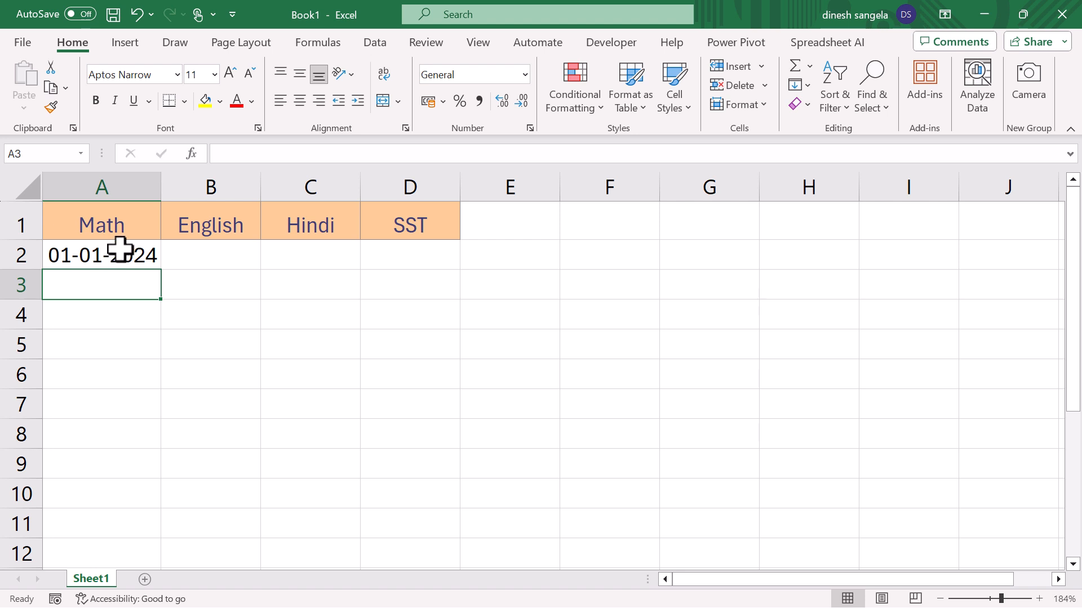
- Fill a daily date series across the row from A2, with step value 1 and stop value 02-02-2024
drag(120, 249, 153, 524)
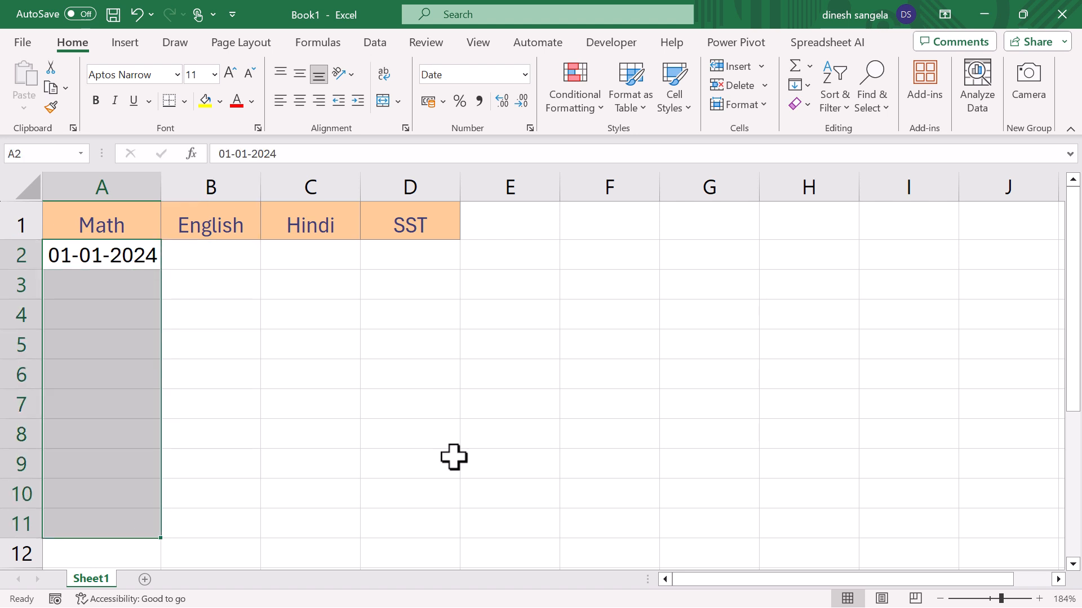
click(113, 263)
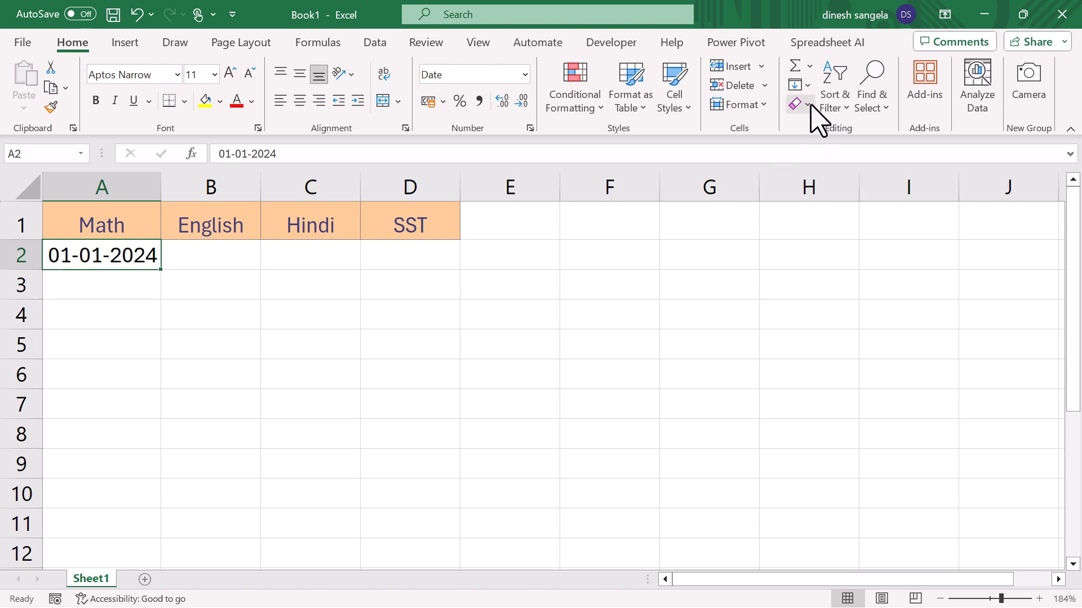
click(806, 86)
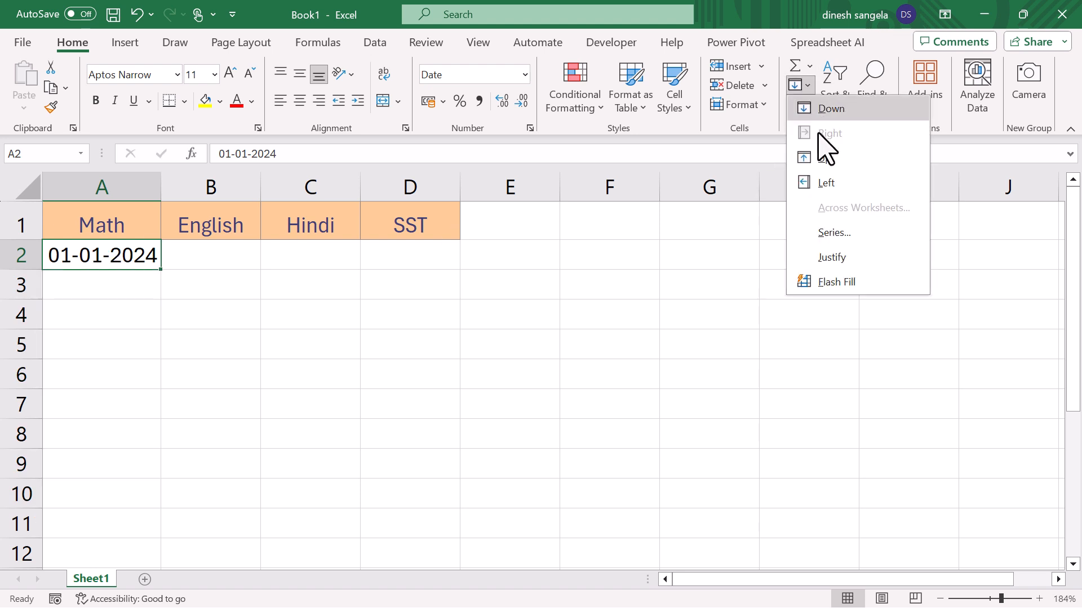
click(839, 236)
click(441, 431)
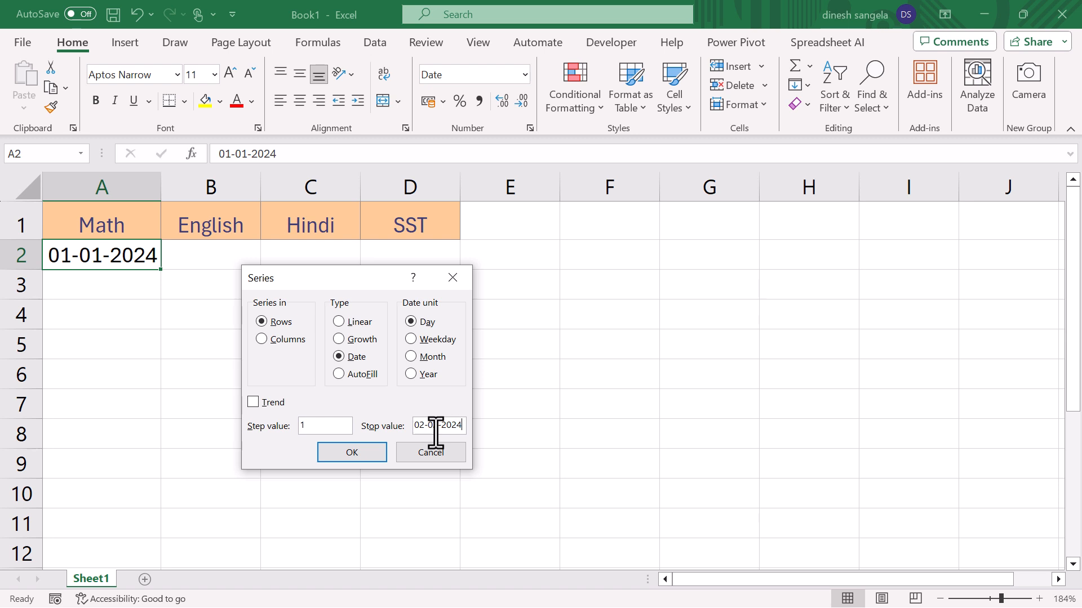
double_click(427, 426)
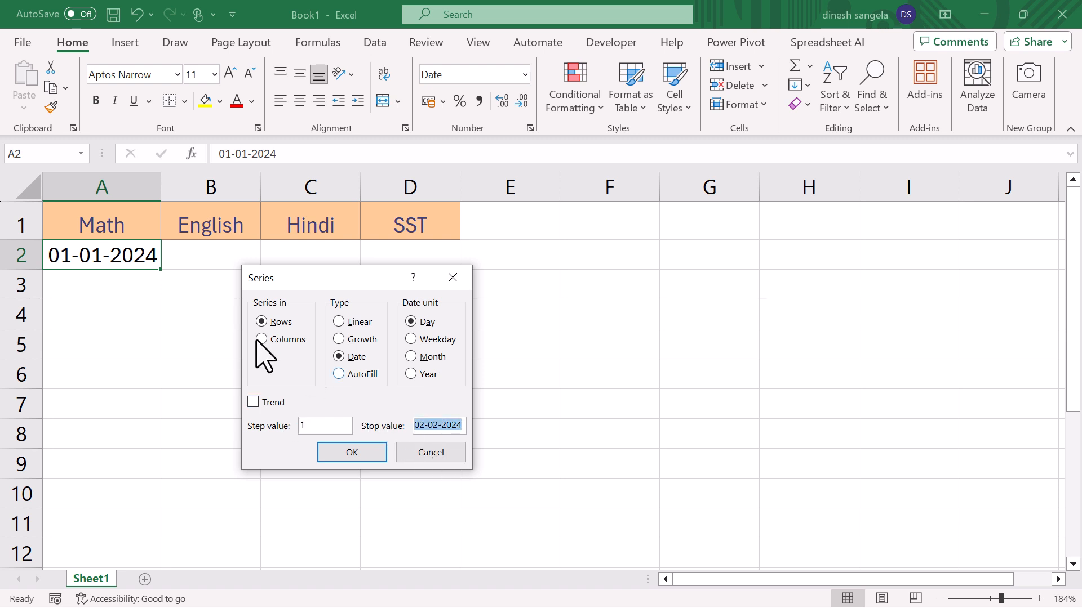
click(344, 454)
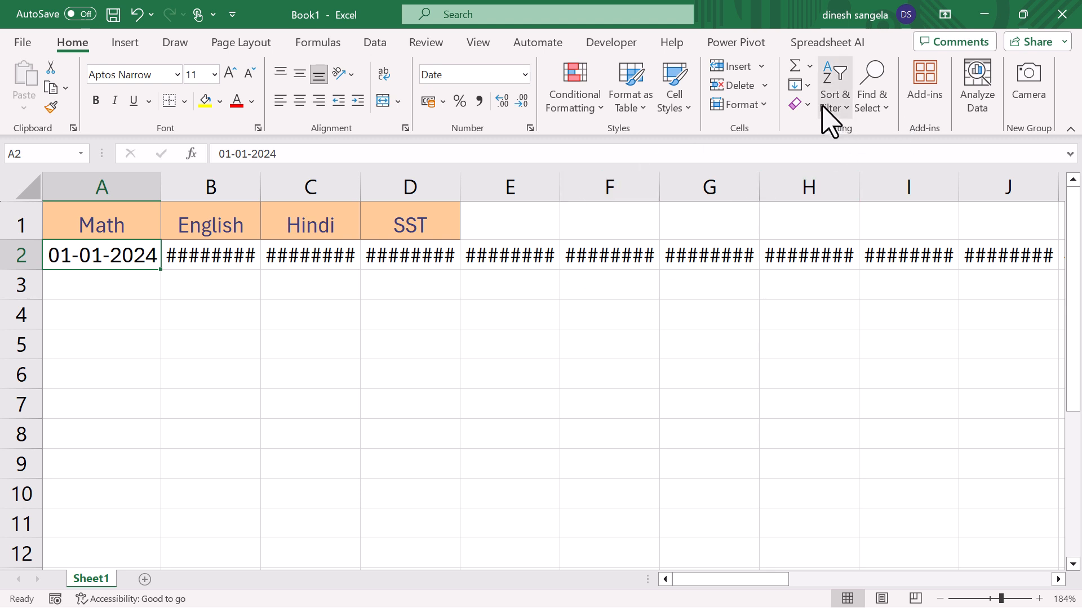
- Close the Series dialog without filling and undo the date fill across row 2
click(802, 86)
click(848, 234)
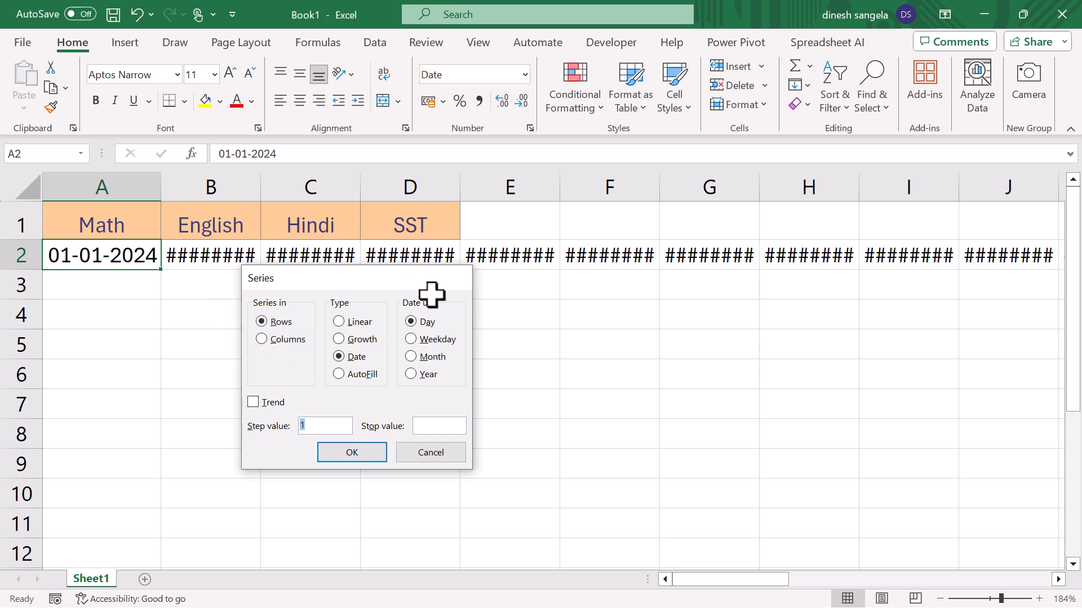
key(Escape)
key(ctrl+z)
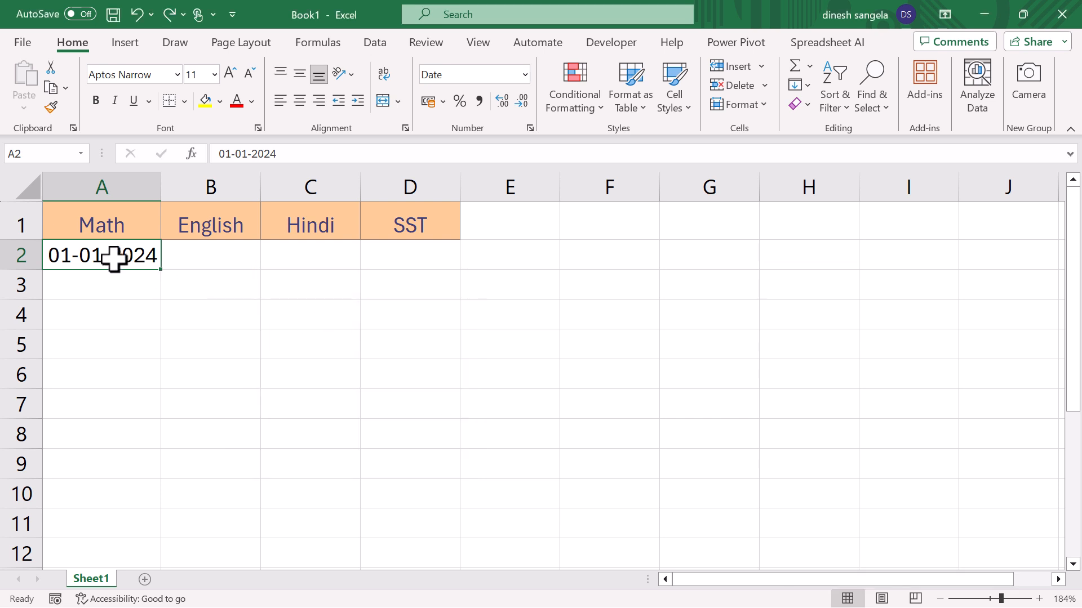
- Fill a daily date series down column A from A2 to 01-02-2024 with step value 1, and check the last date
click(808, 88)
click(838, 227)
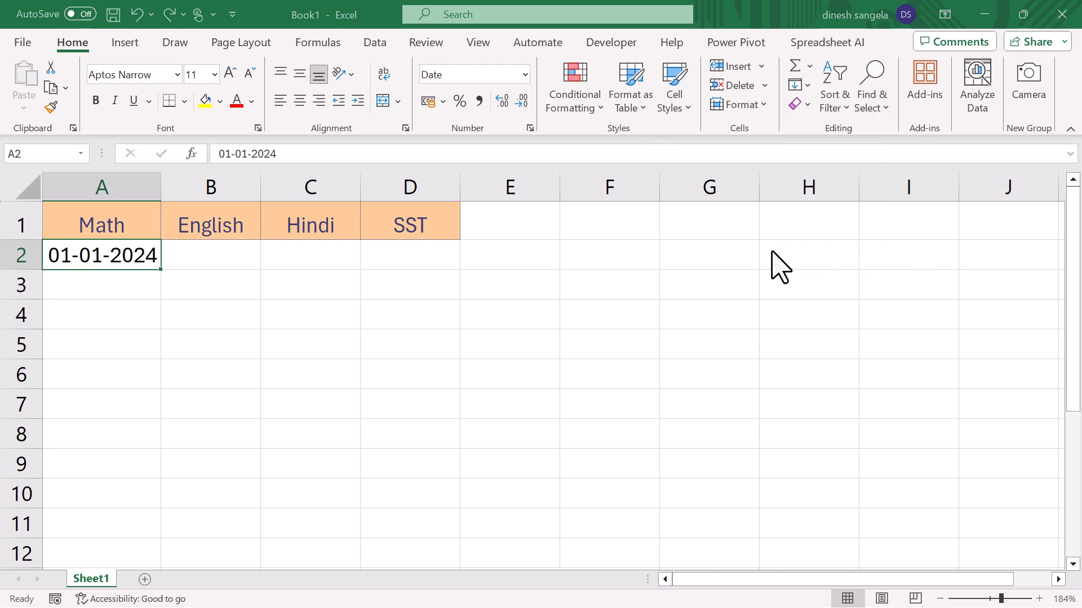
click(290, 340)
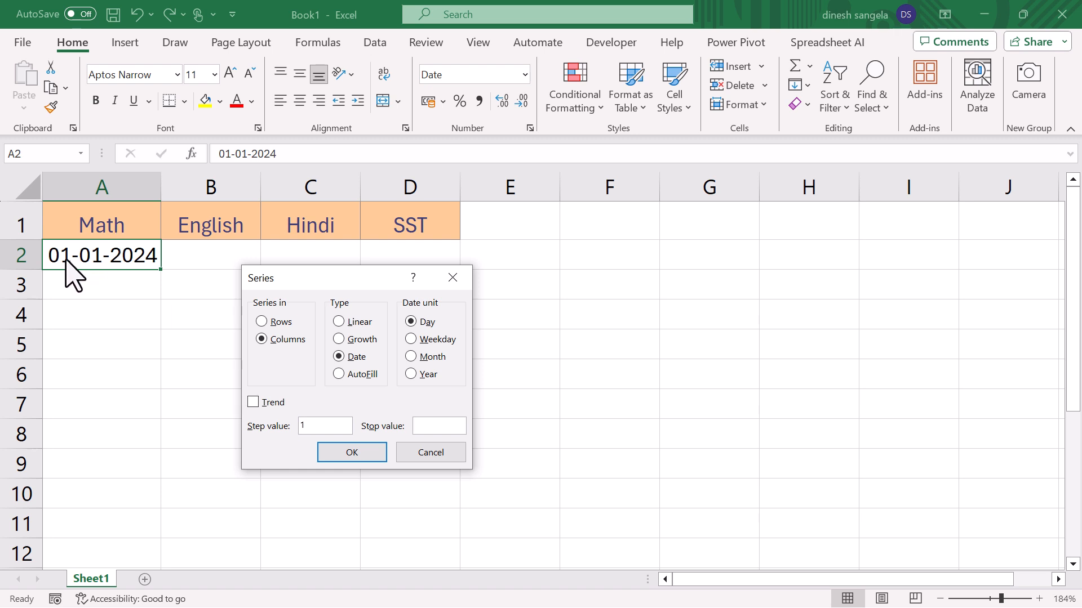
click(431, 428)
drag(415, 426, 421, 426)
click(380, 457)
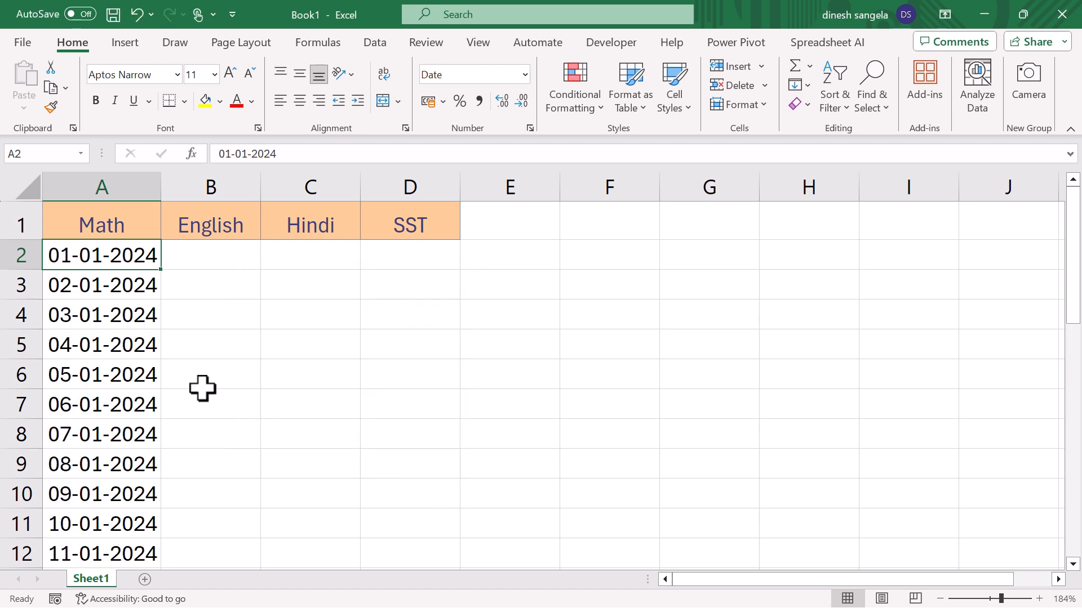
scroll(135, 397, down, 5)
scroll(122, 427, down, 4)
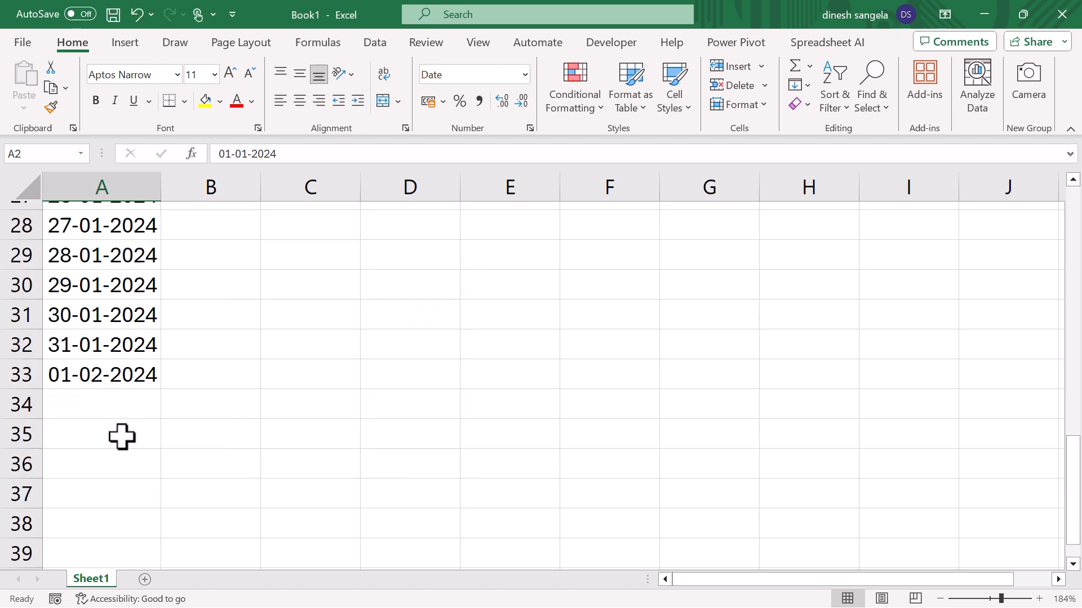
click(111, 372)
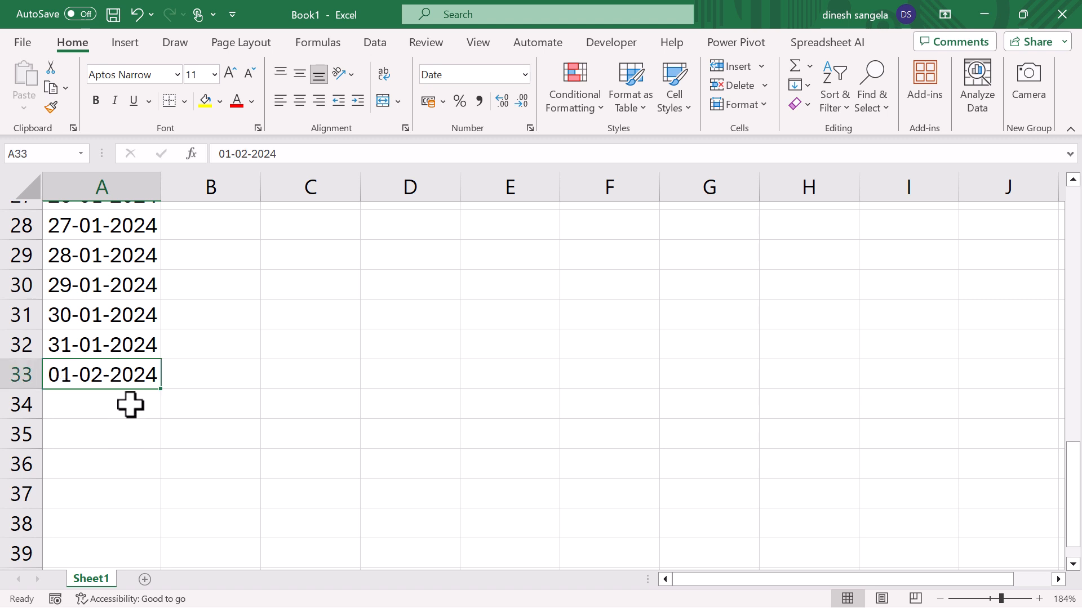
- Clear the filled dates in column A from A2 downward, keeping the Math header
scroll(130, 404, up, 9)
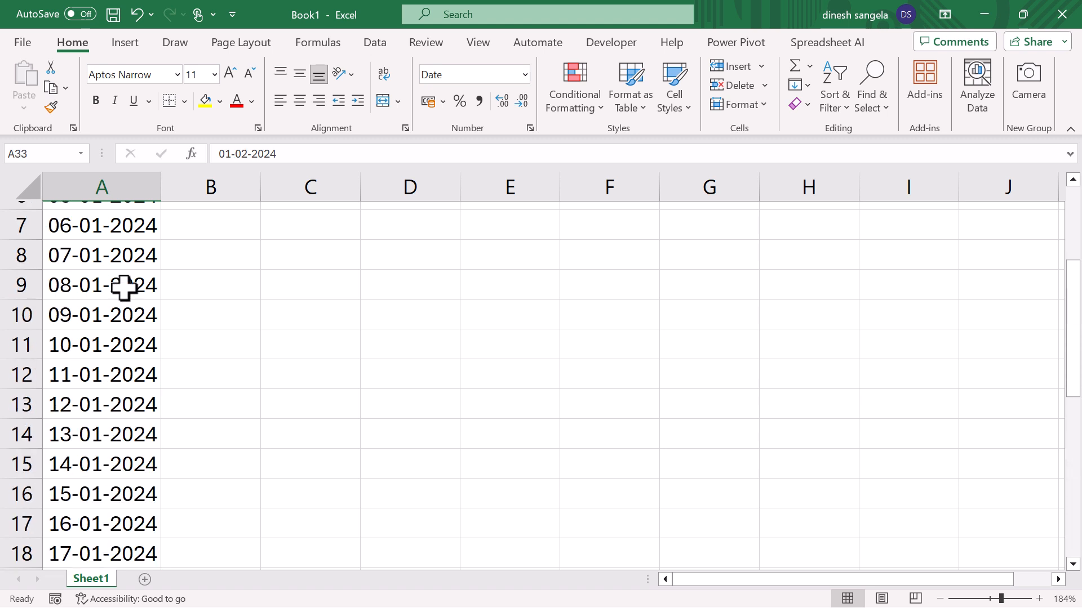
drag(113, 258, 110, 547)
scroll(92, 458, up, 6)
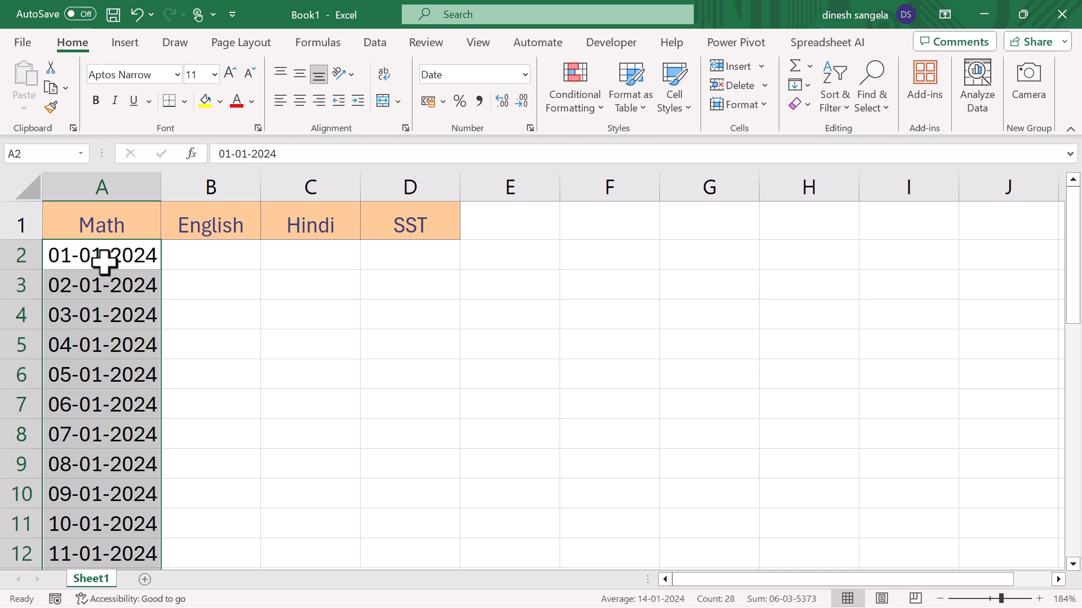
key(Delete)
- Examine the Growth type in the Series dialog without filling, and enter the starting value 1 in cell A2
click(802, 85)
click(852, 233)
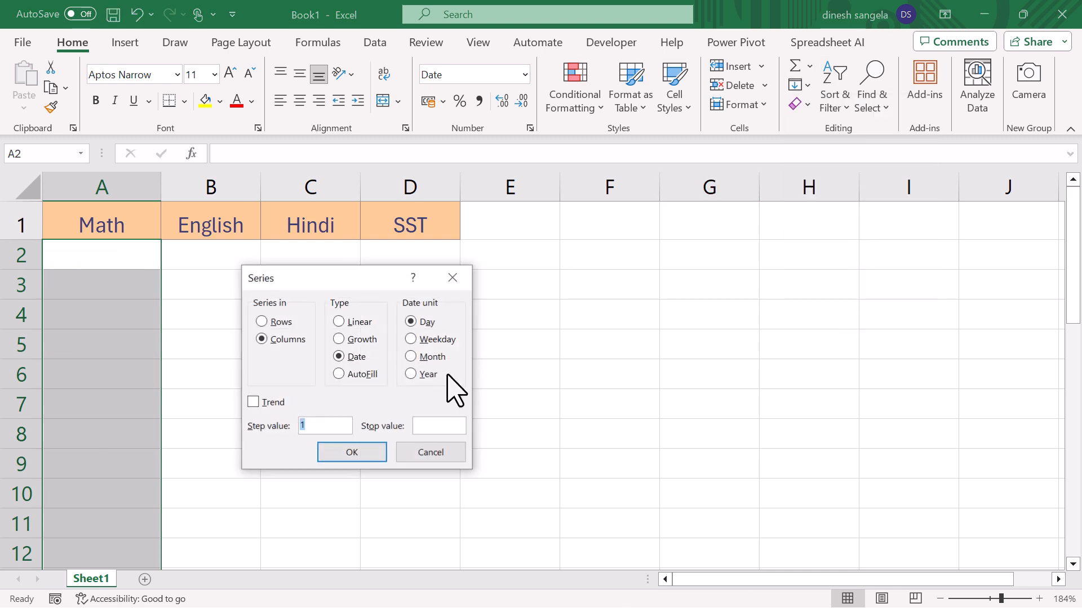
click(369, 340)
key(Return)
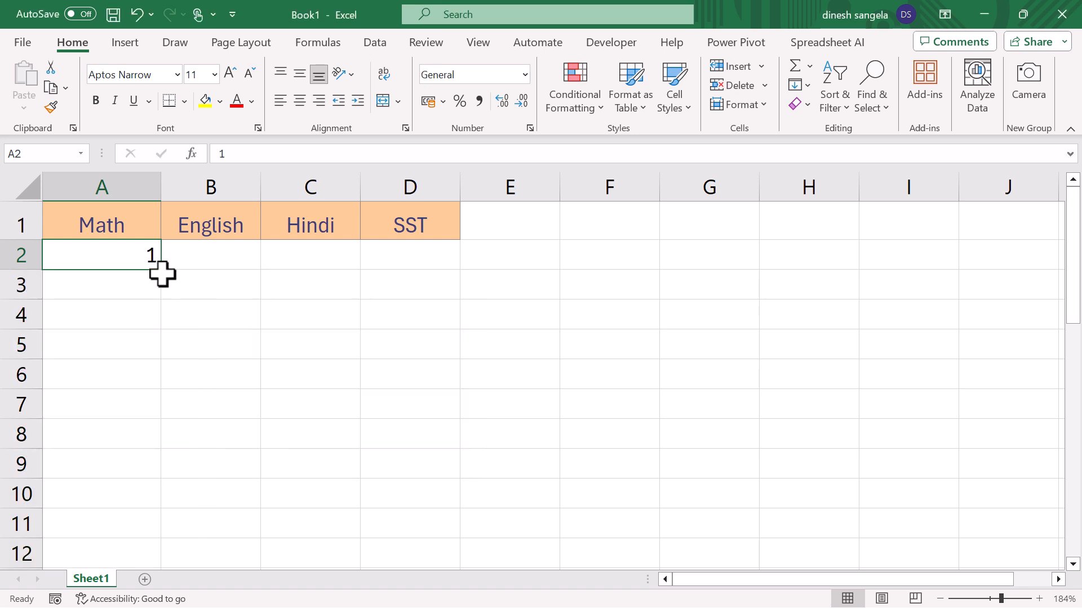
- Fill A2:A11 with a Growth series in columns using step value 1, and undo that fill
drag(127, 255, 116, 529)
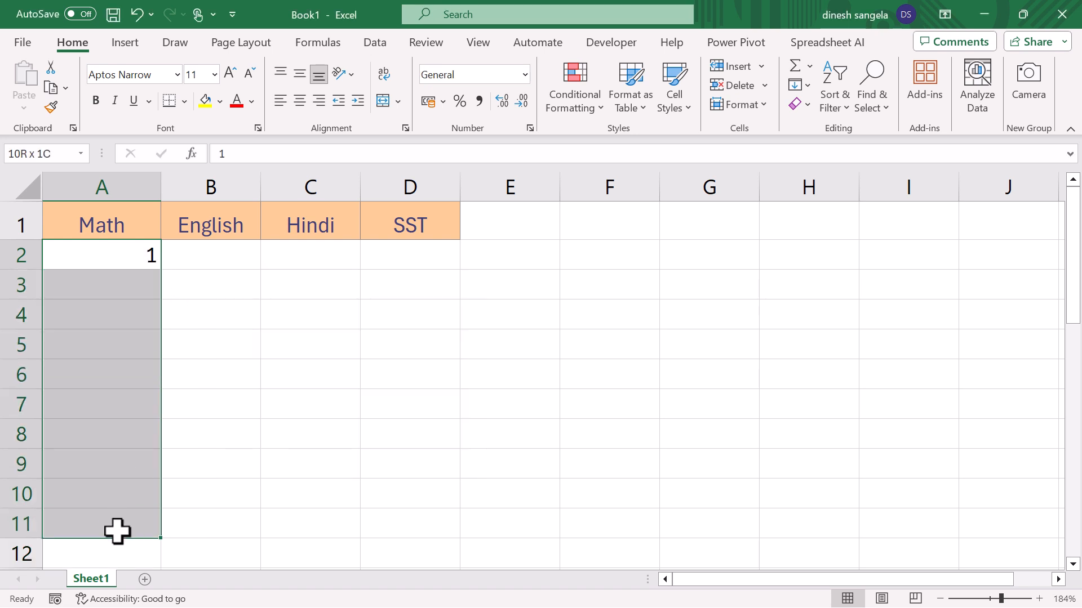
click(800, 85)
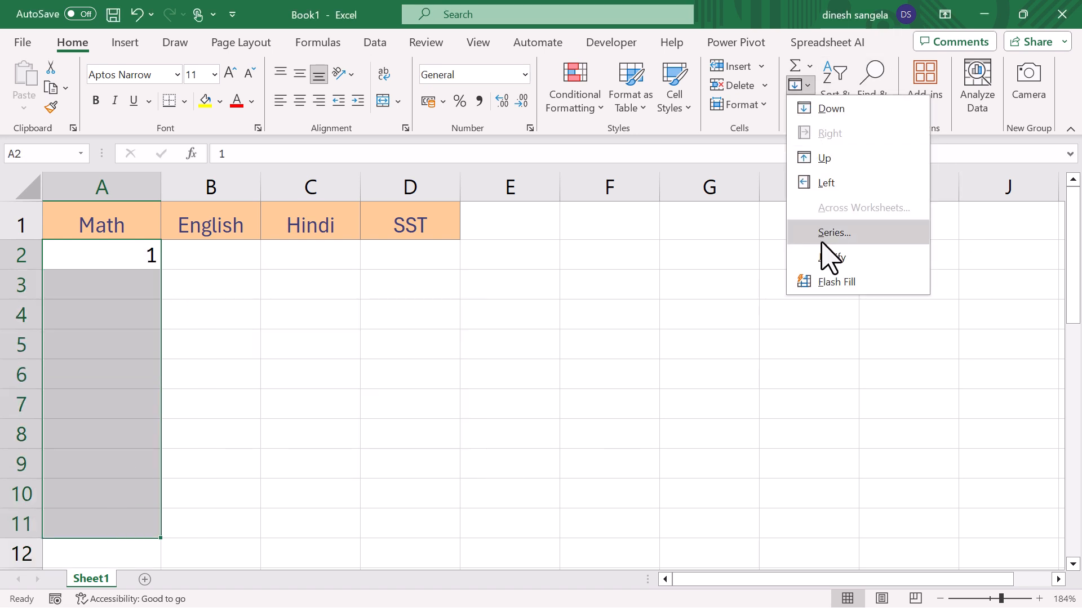
click(832, 238)
click(359, 340)
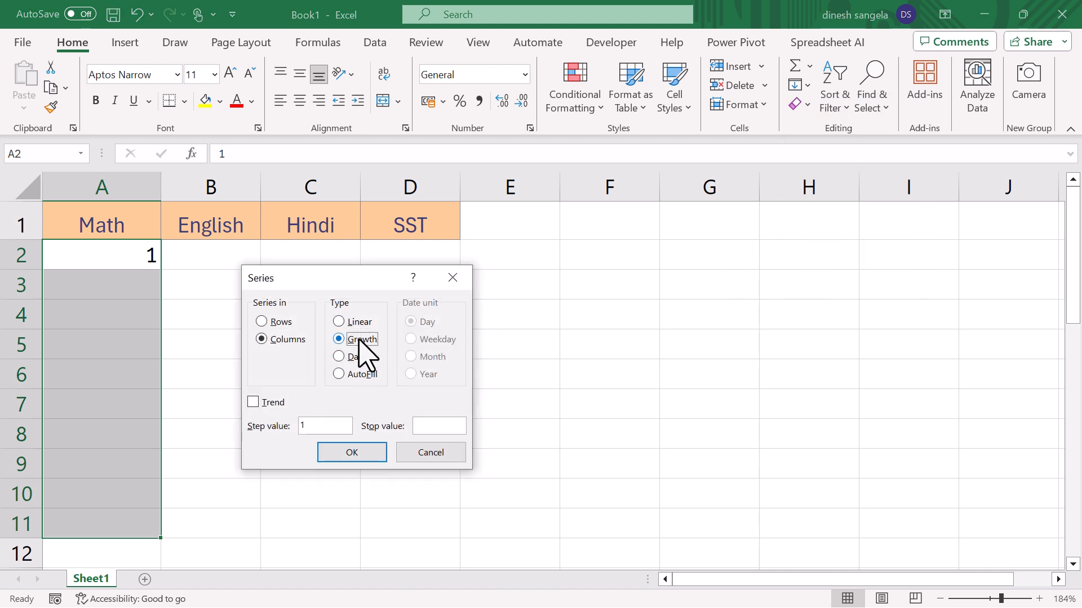
double_click(307, 426)
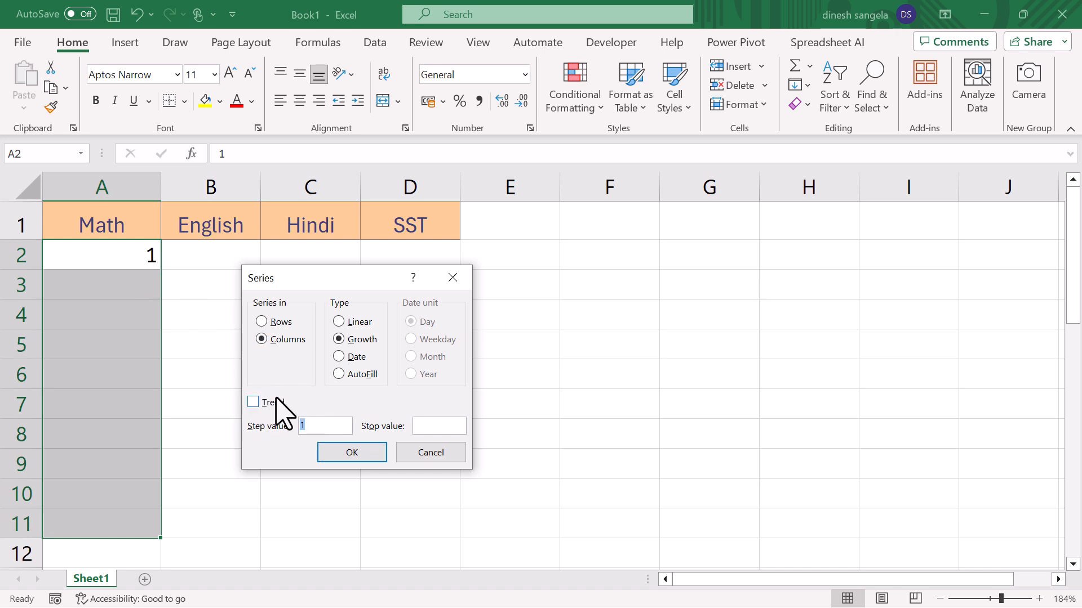
click(329, 454)
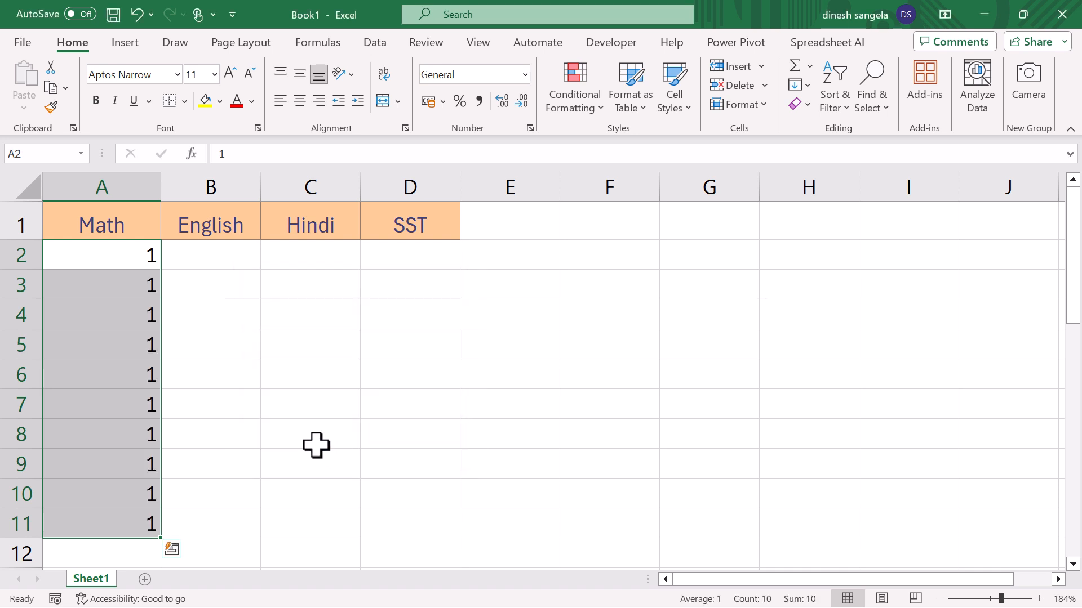
click(263, 379)
key(ctrl+z)
- Fill A2:A11 with a Growth series in columns using step value 2, and check the values in A3 to A6
drag(133, 260, 111, 526)
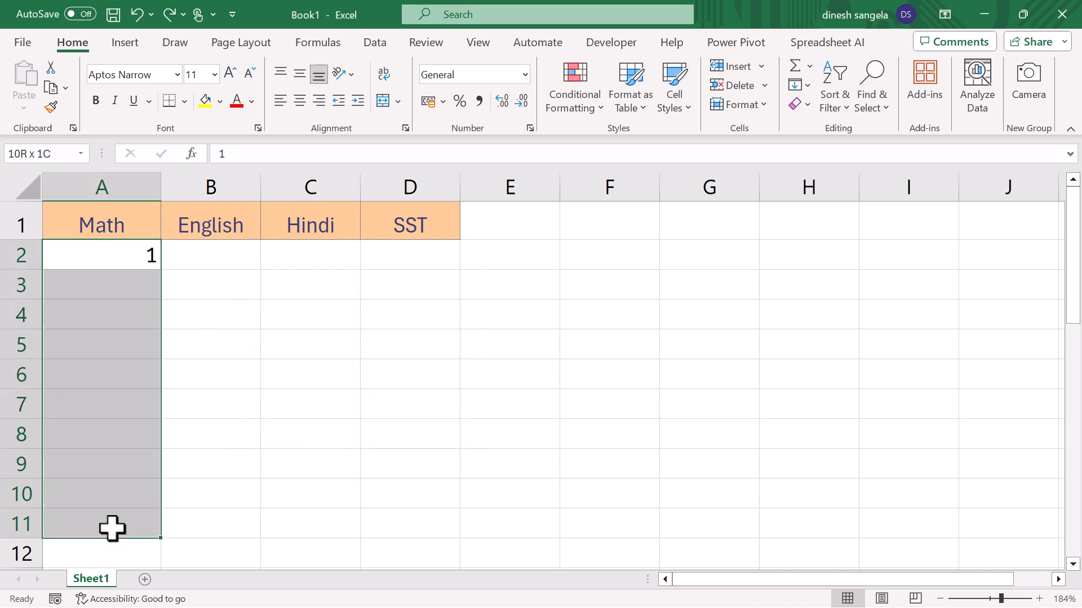
click(800, 84)
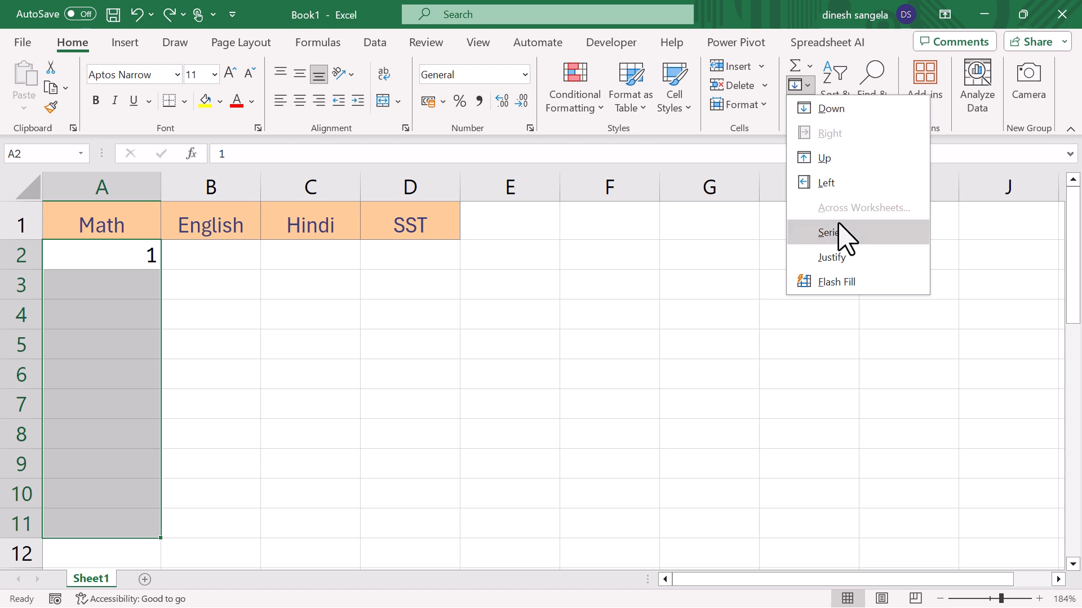
click(850, 241)
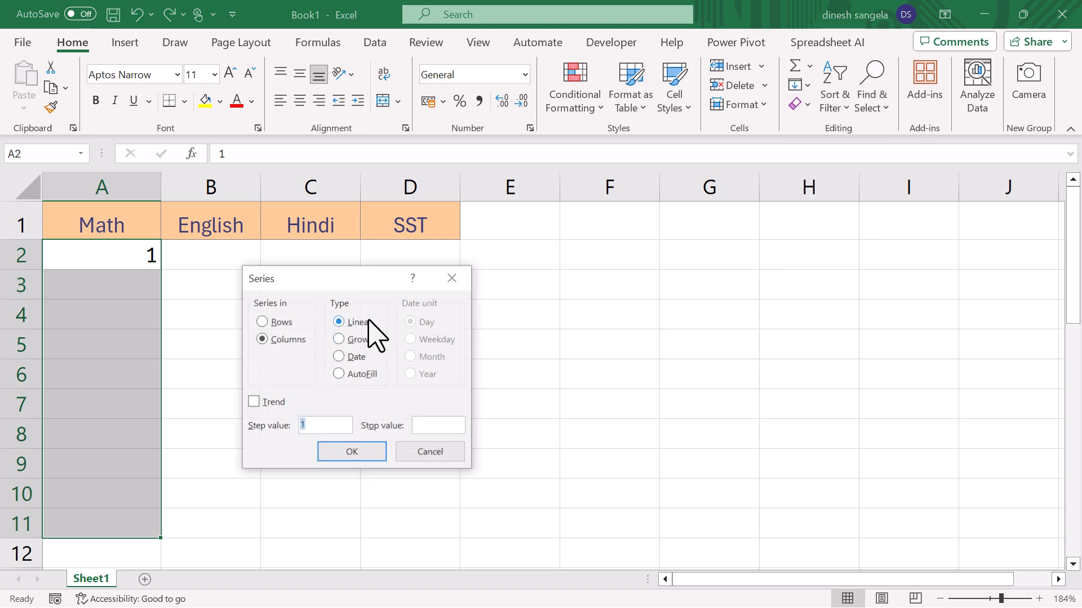
click(361, 340)
double_click(311, 426)
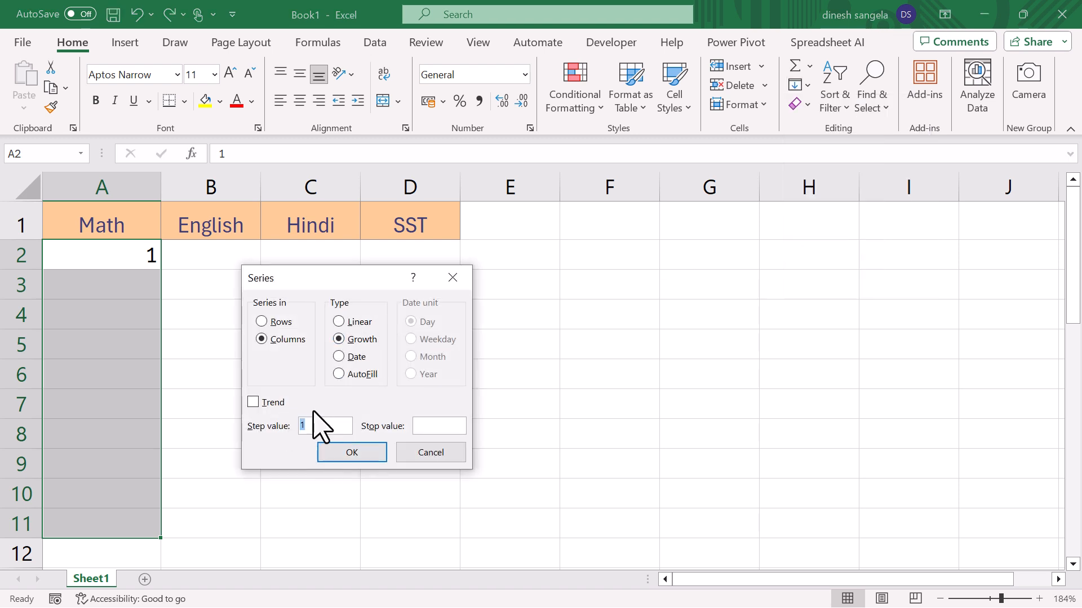
click(350, 454)
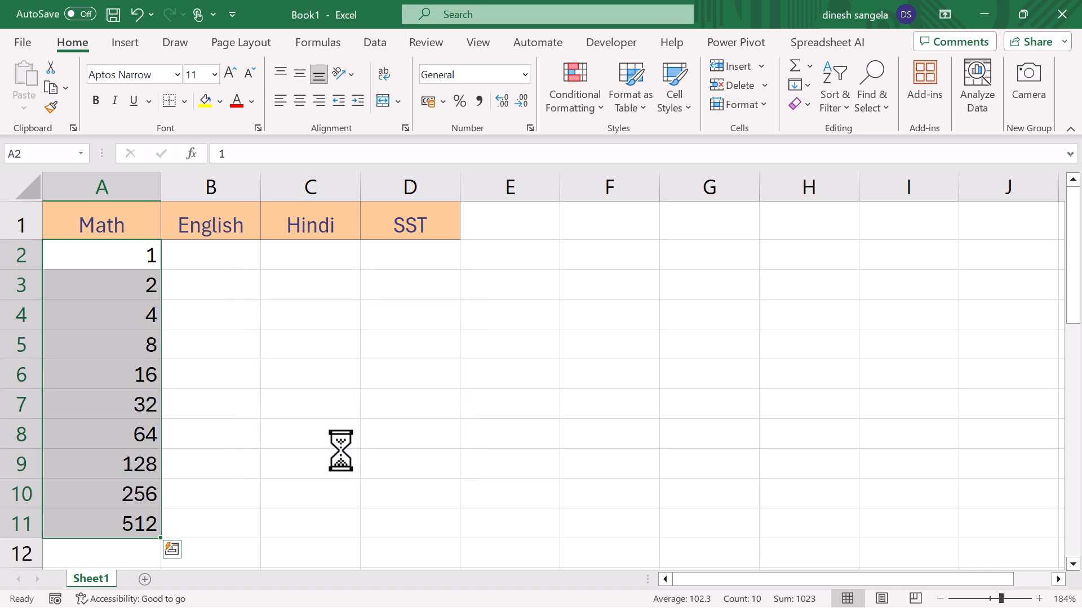
click(145, 285)
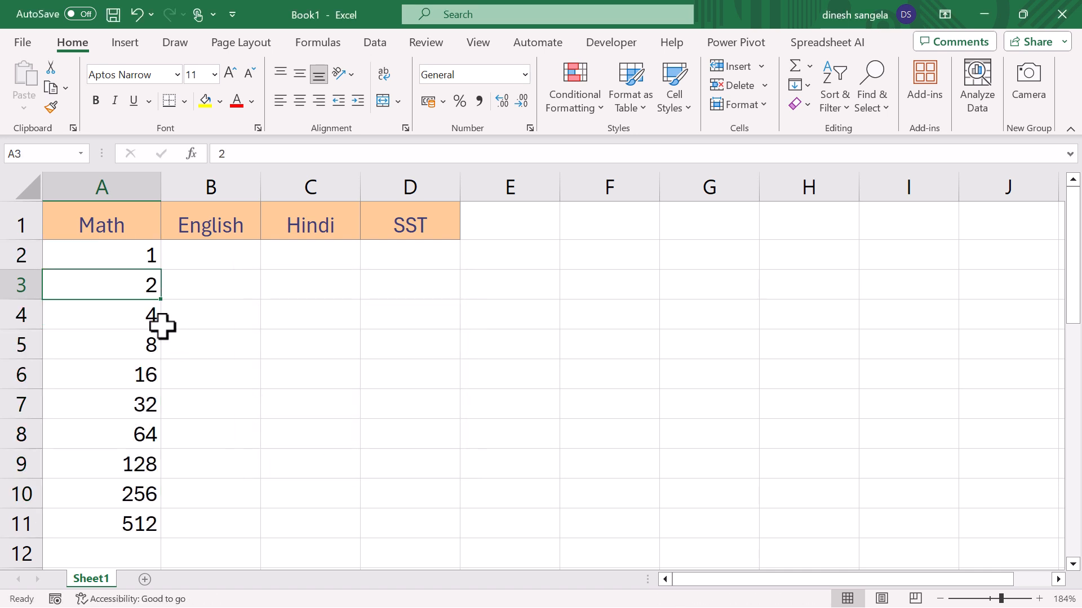
click(155, 314)
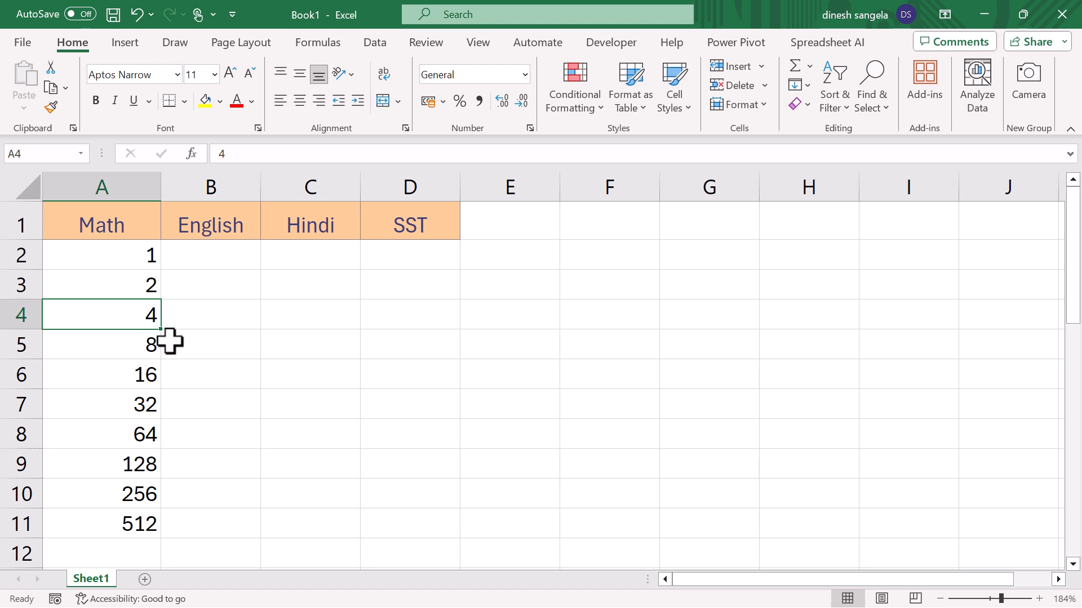
click(144, 344)
click(150, 379)
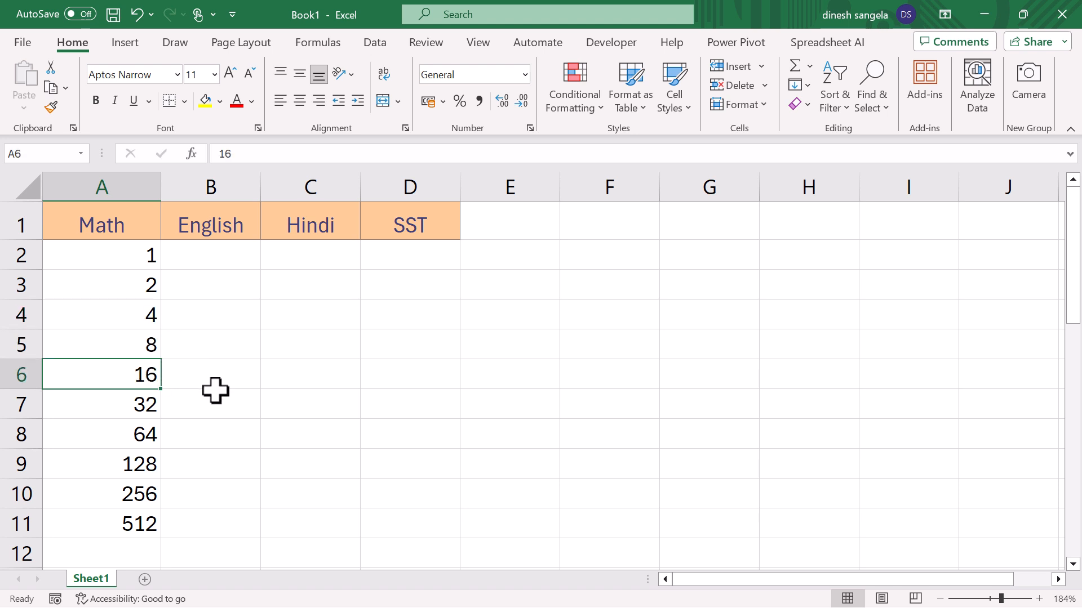
- Clear the growth series from A2:A11 and enter the starting value 1 in cell A2
drag(141, 263, 136, 526)
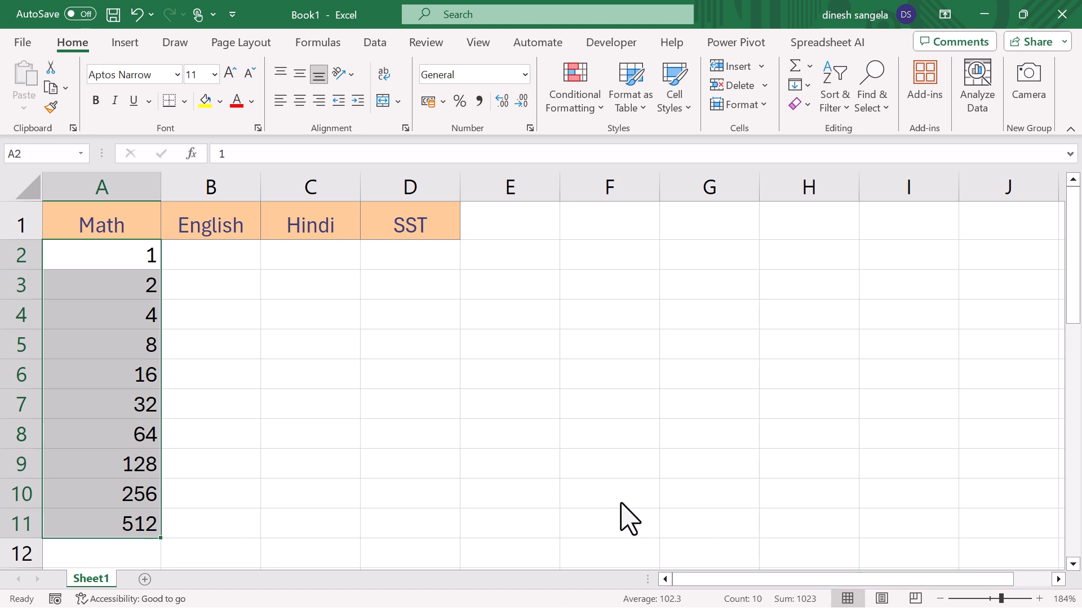
key(Delete)
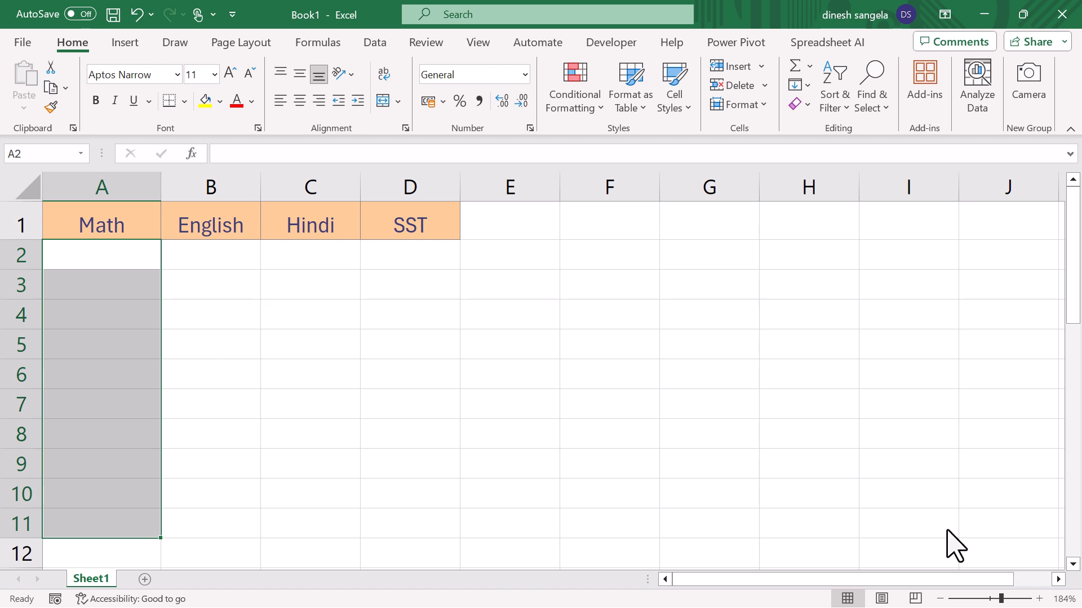
click(131, 252)
text(1)
click(552, 304)
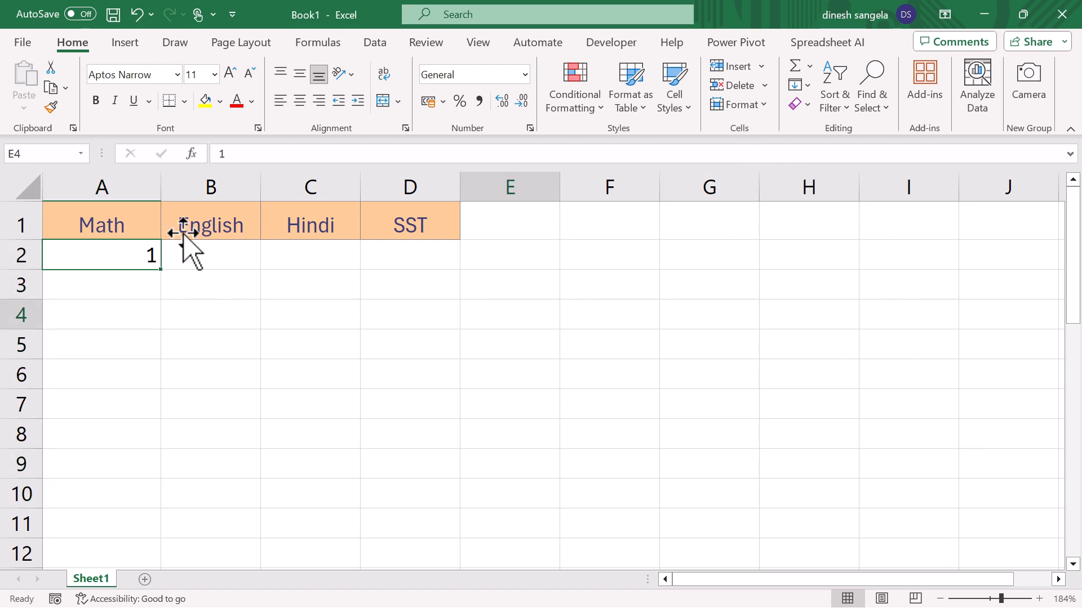
- Fill A2:A11 in columns with the AutoFill series type, and clear the filled range
drag(125, 262, 147, 512)
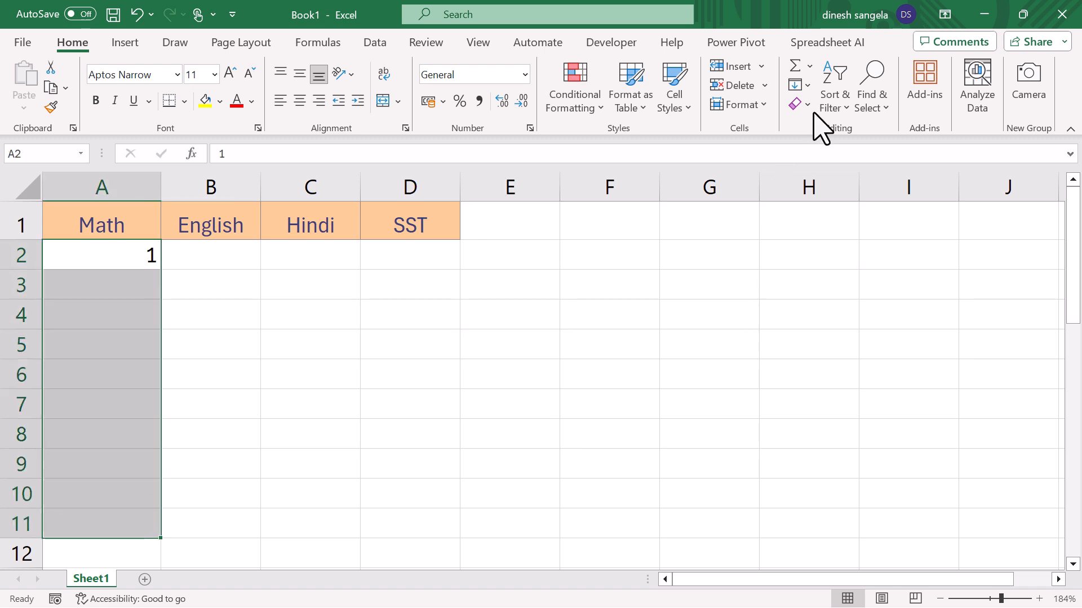
click(809, 86)
click(854, 236)
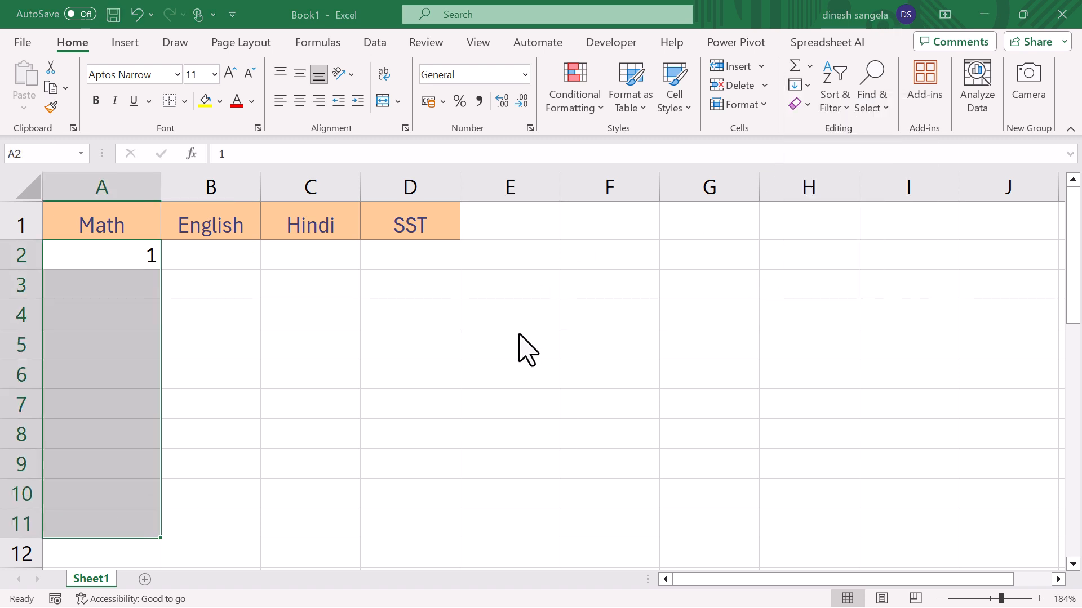
click(359, 376)
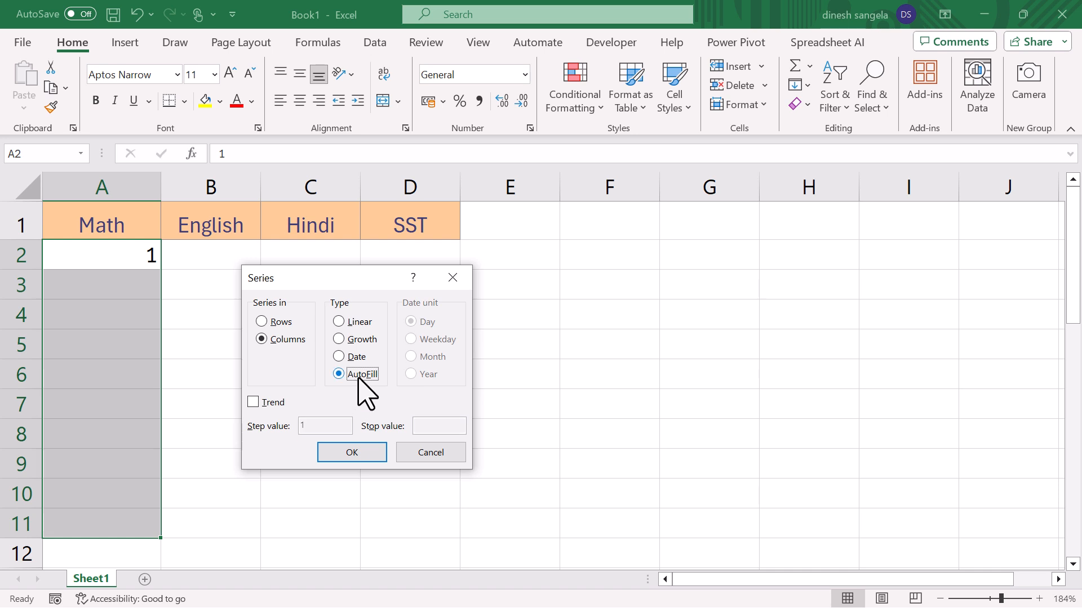
click(374, 453)
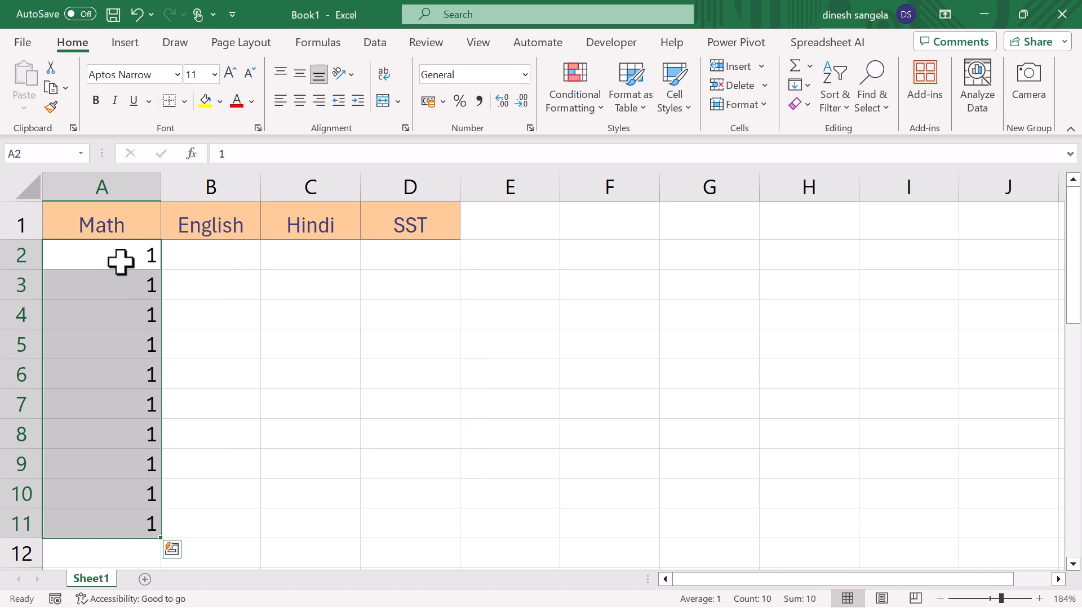
drag(121, 258, 163, 529)
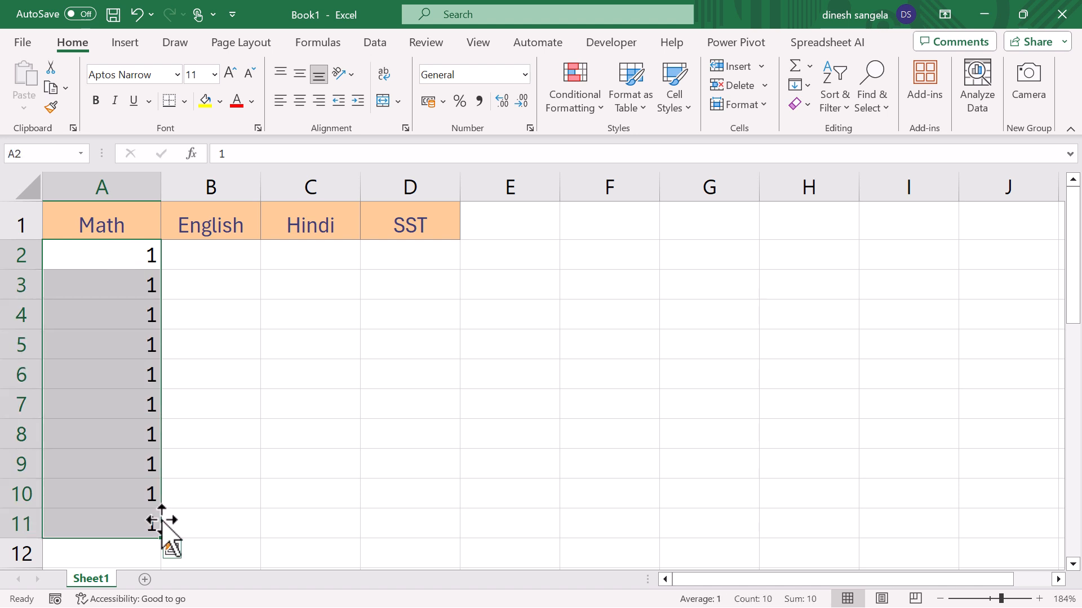
key(Delete)
- Examine the Date type and its date units in the Series dialog for cell A2 without filling
click(99, 259)
click(806, 86)
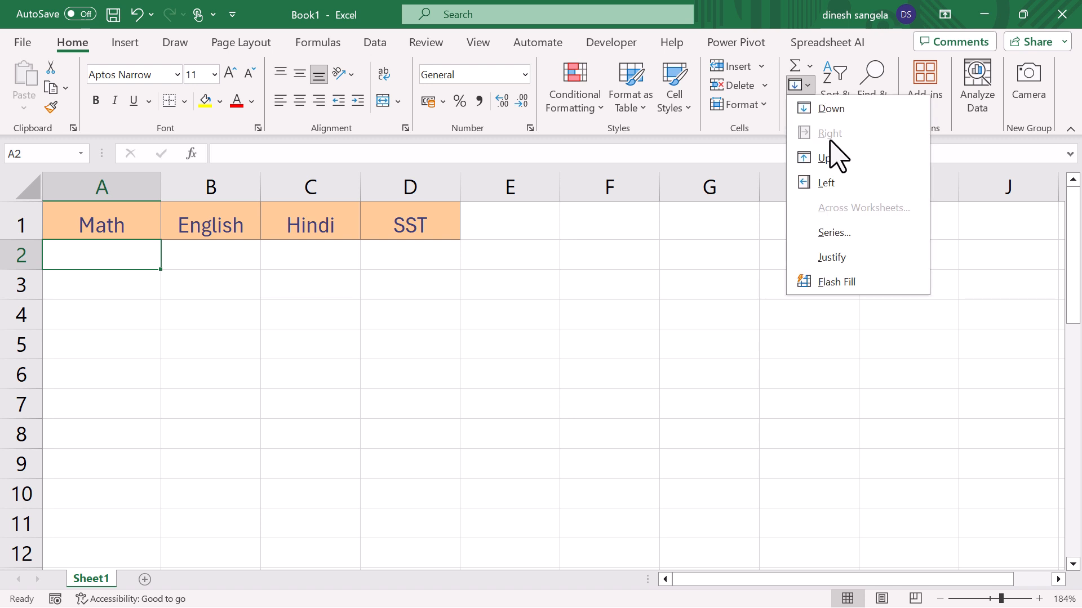
click(872, 231)
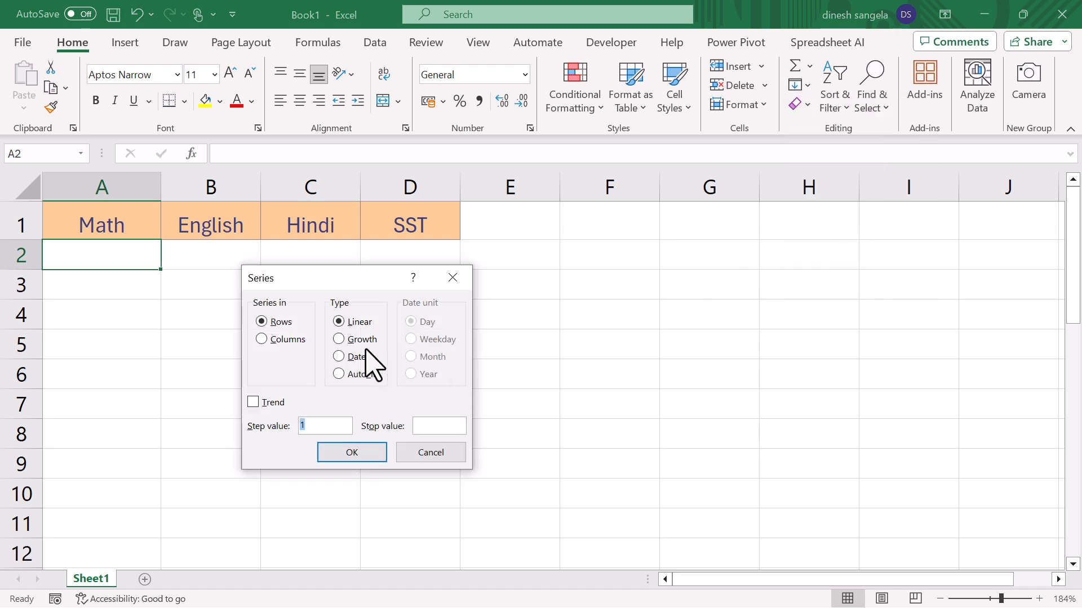
click(349, 356)
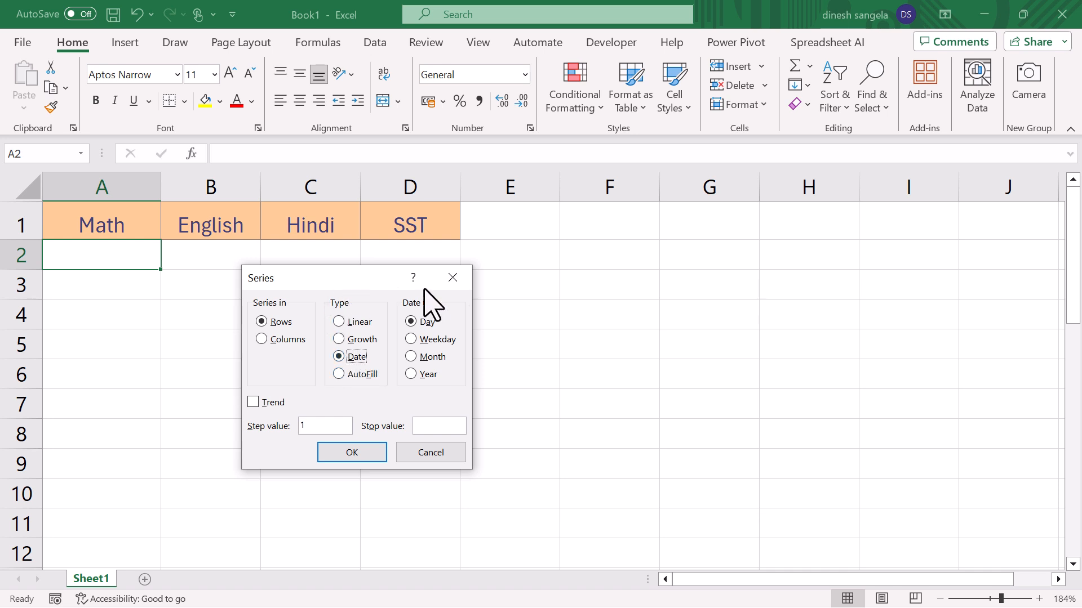
click(452, 277)
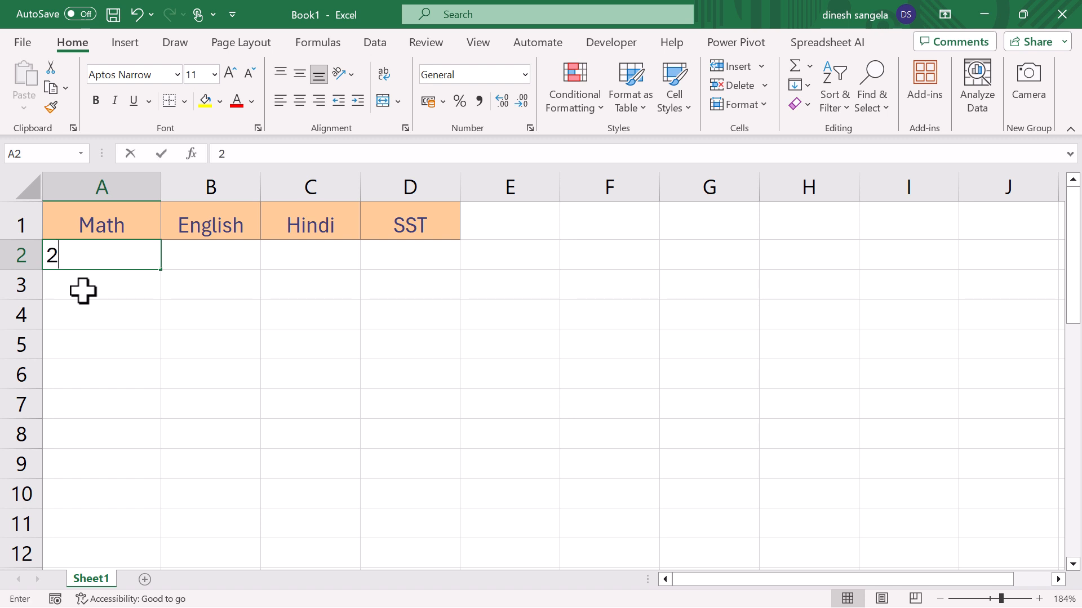
- Enter the date 20-04-2024 in A2 and copy it into B2, C2 and D2
text(0-04-2024)
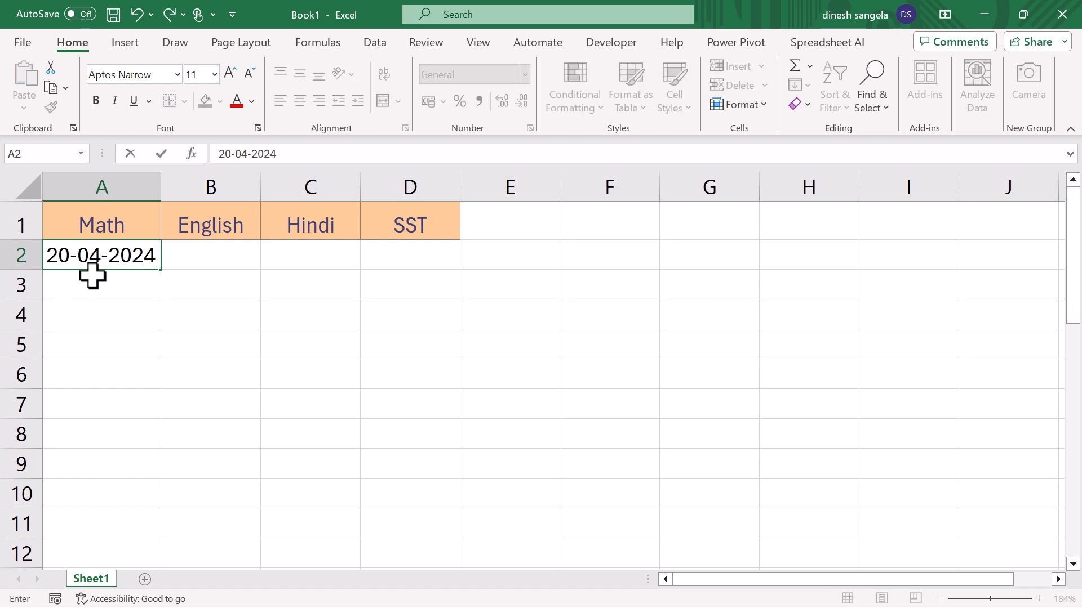
click(100, 300)
click(120, 261)
key(ctrl+c)
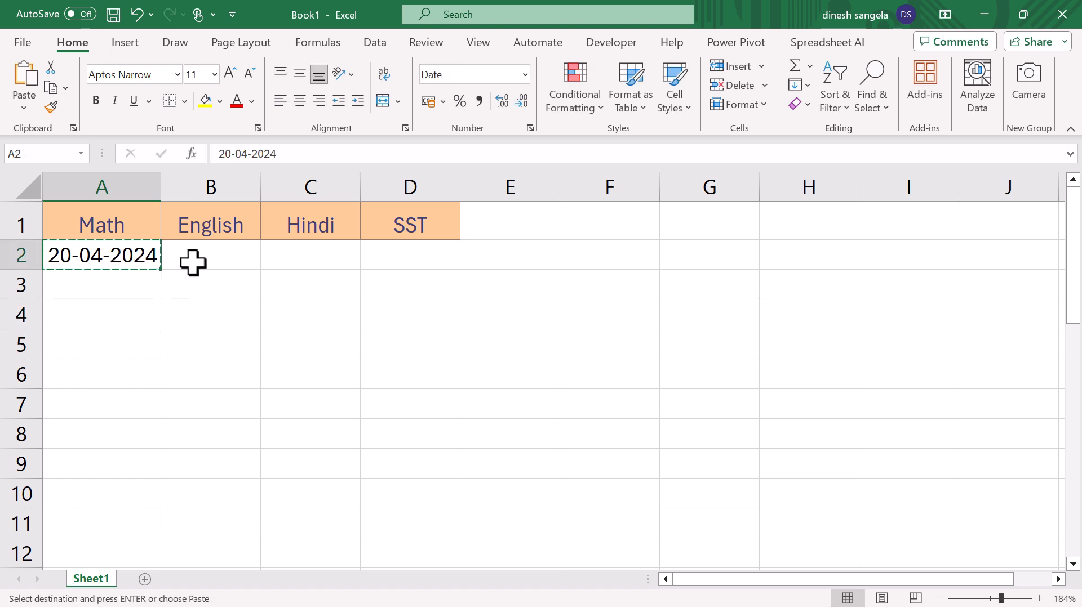
click(203, 266)
key(ctrl+v)
click(293, 265)
key(ctrl+v)
click(400, 255)
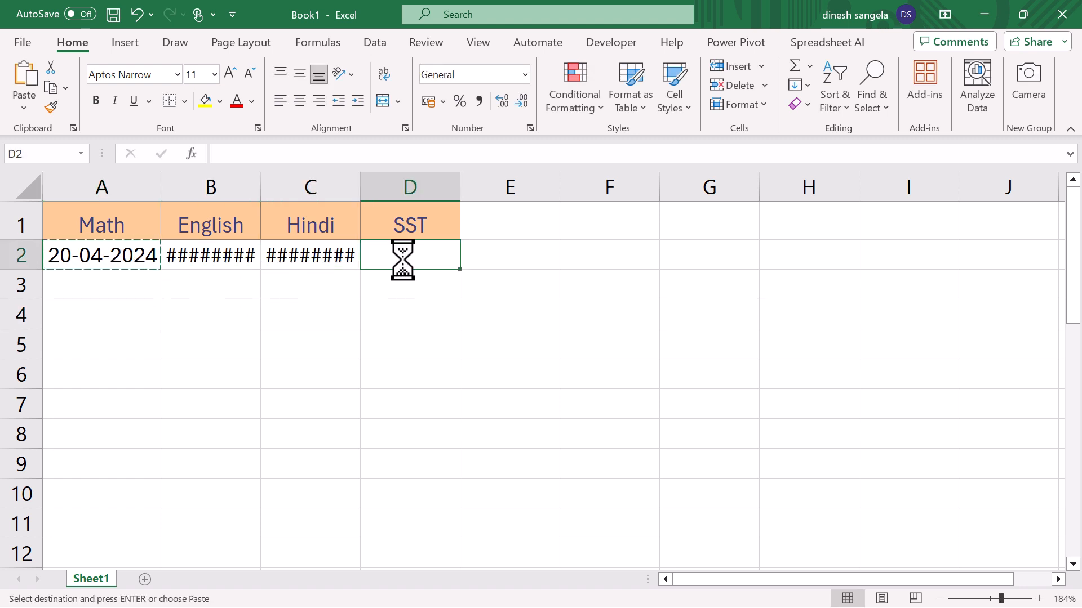
key(ctrl+v)
- Widen columns B, C and D to fit the full dates, and clear the copy selection
click(310, 314)
double_click(260, 186)
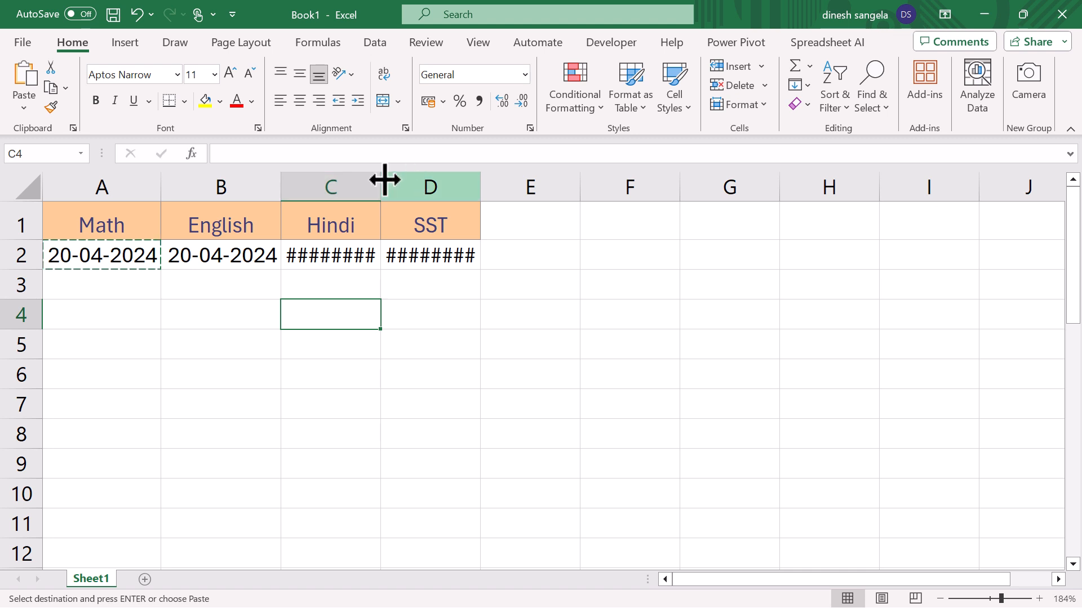
drag(400, 185, 395, 184)
drag(495, 186, 520, 186)
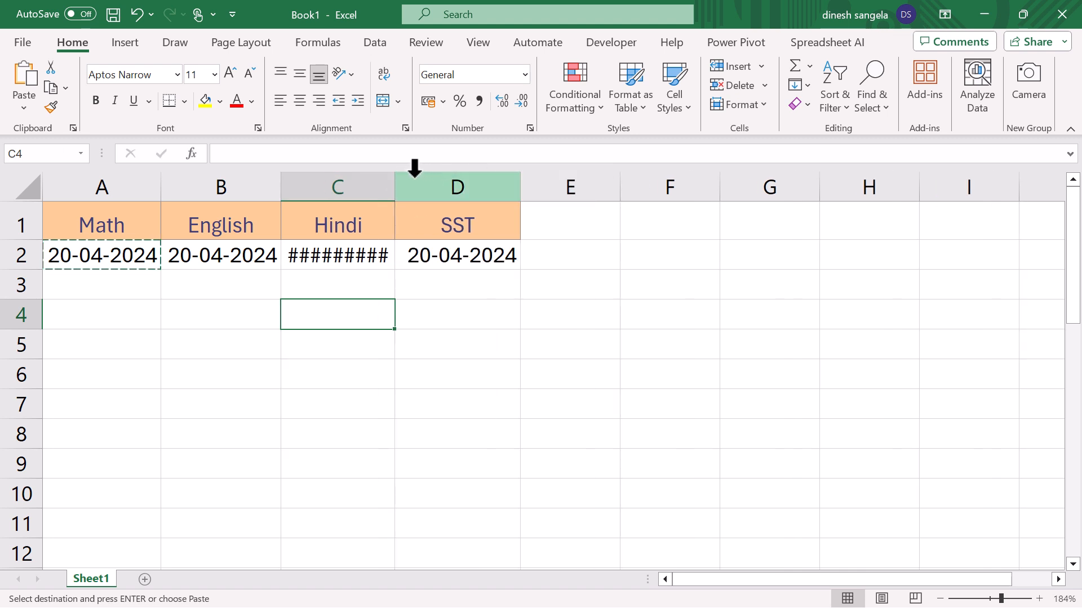
drag(394, 180, 420, 184)
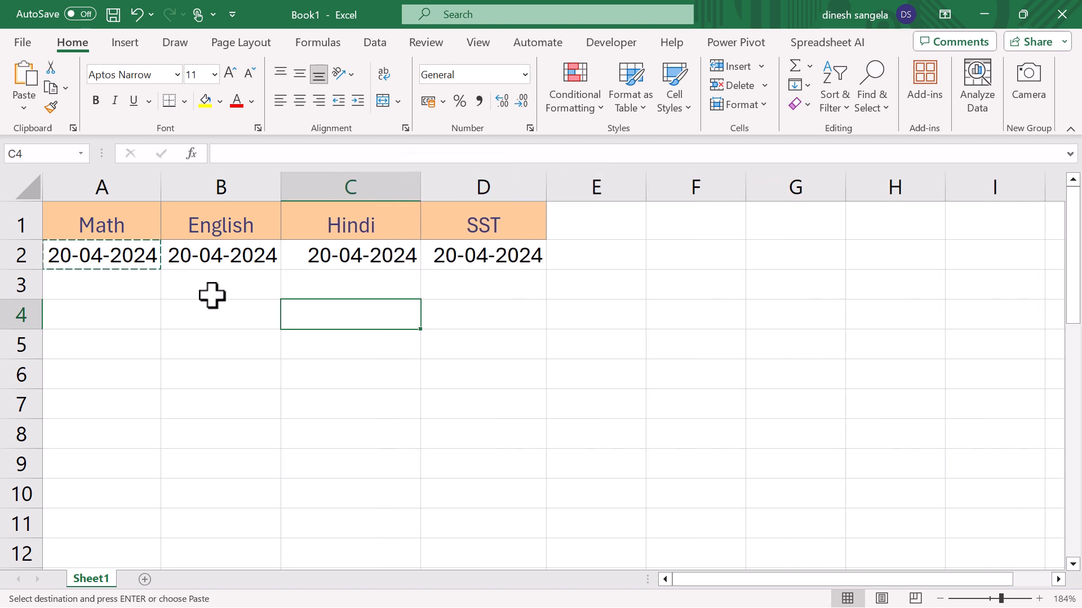
key(Escape)
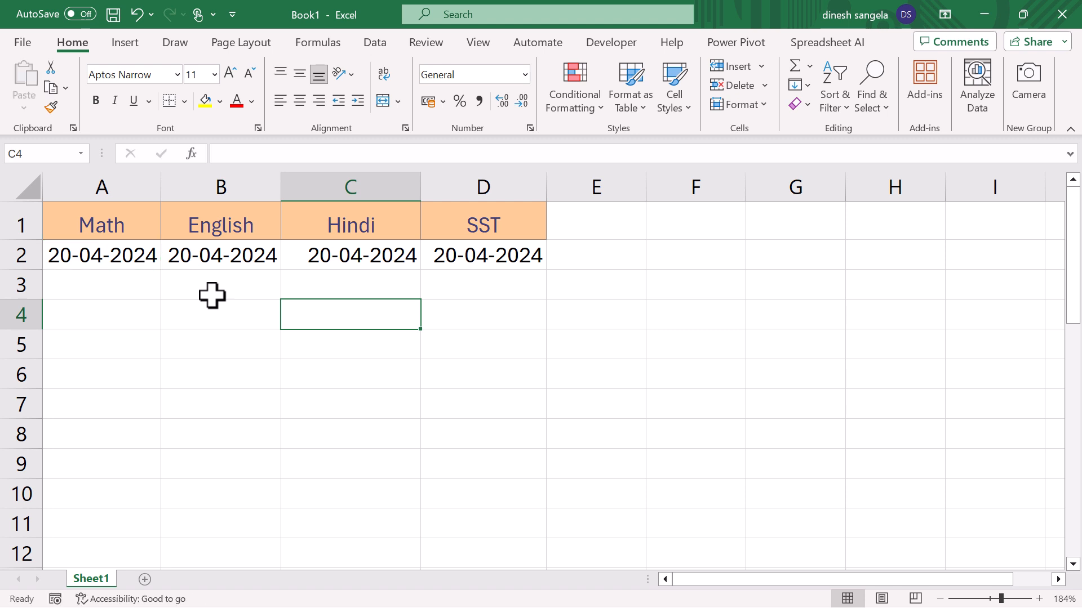
- Fill A2:A11 with a Date series in columns using the Day unit and step value 1
drag(128, 258, 125, 524)
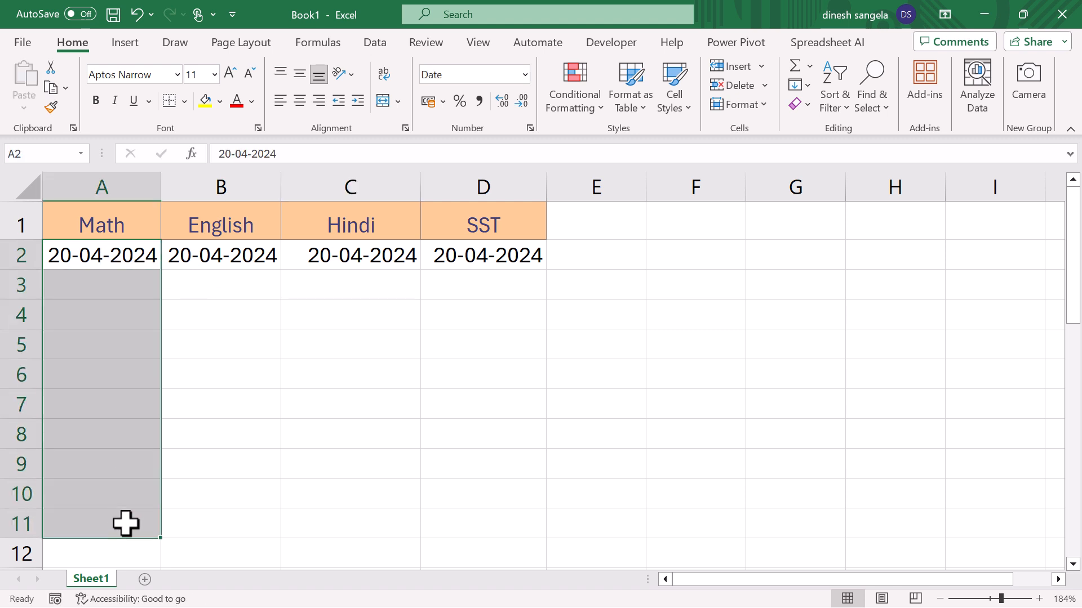
click(801, 85)
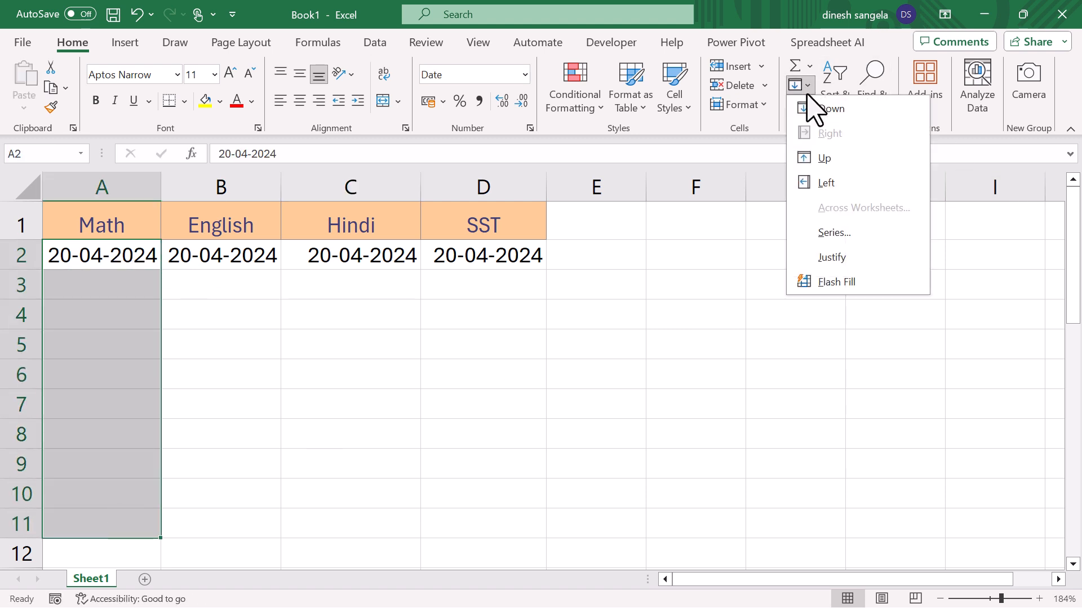
click(834, 232)
drag(373, 282, 331, 294)
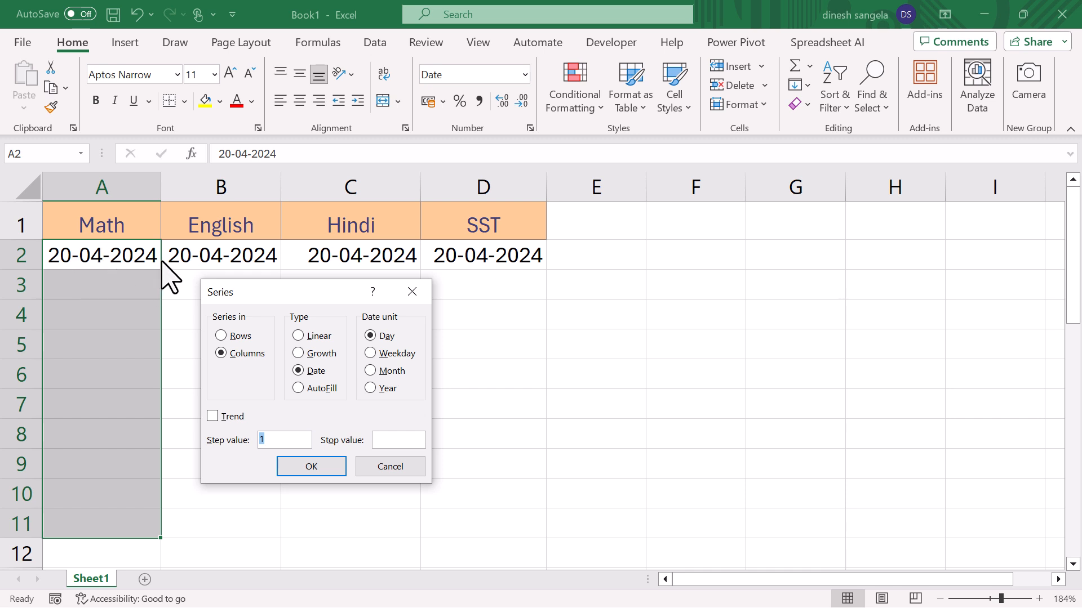
click(309, 337)
click(319, 389)
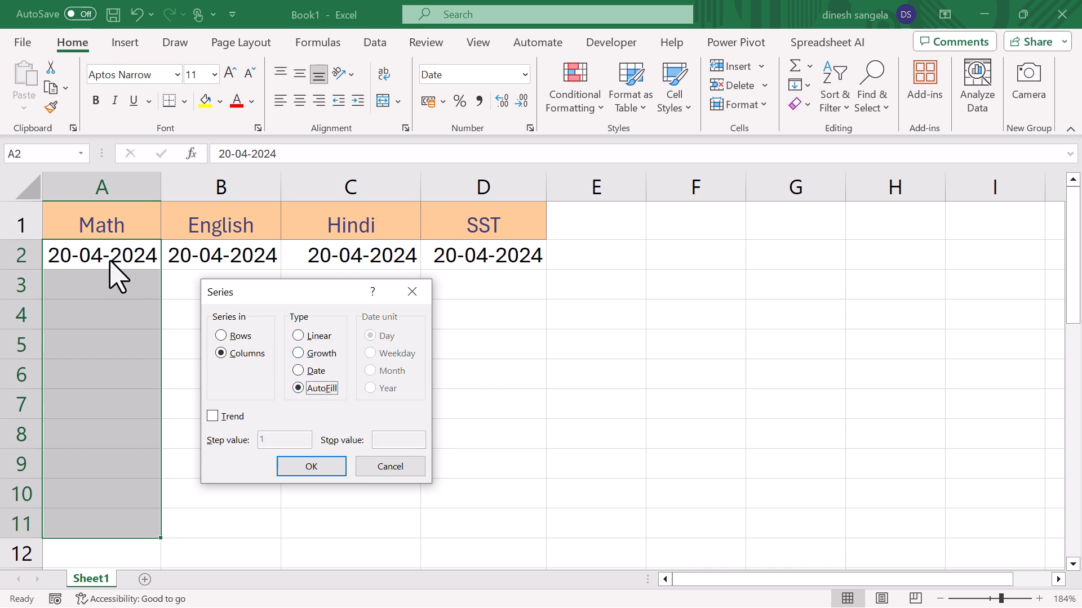
click(316, 372)
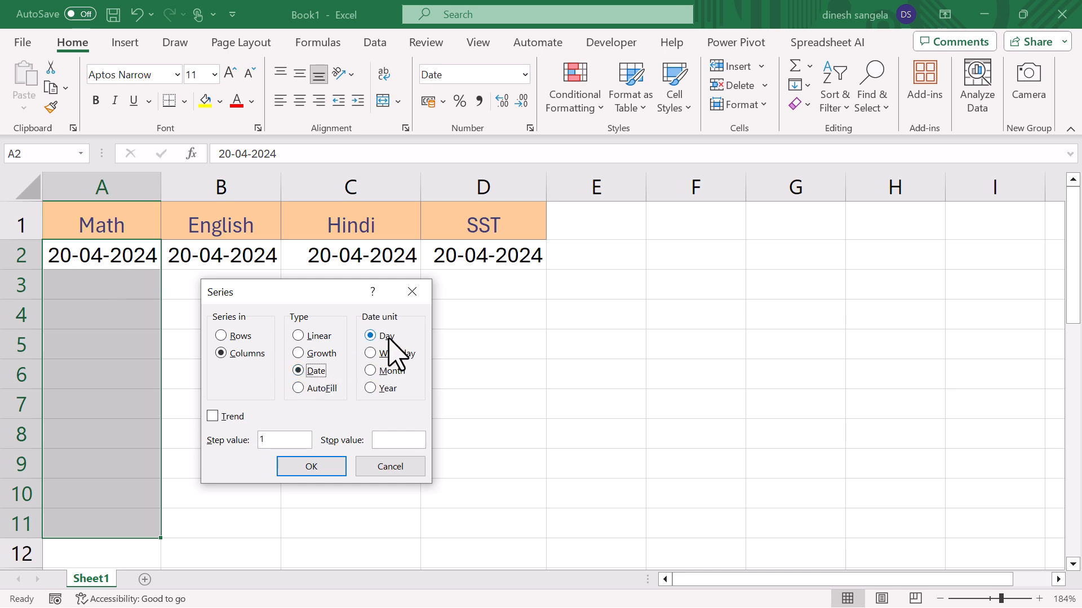
click(325, 468)
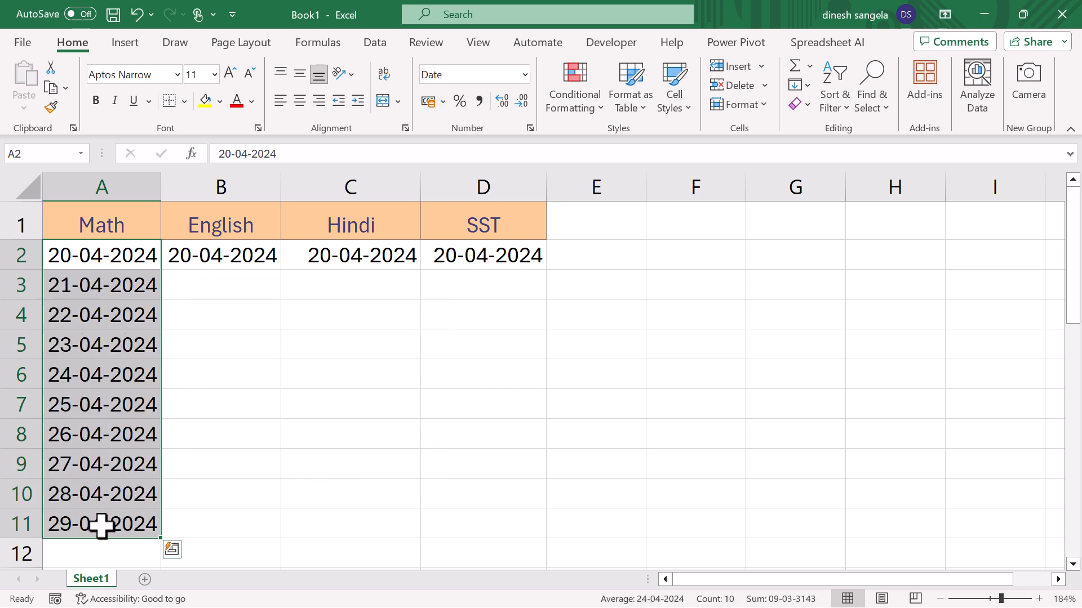
- Fill B2:B11 with a Date series in columns using the Weekday unit and step value 1
drag(234, 261, 218, 523)
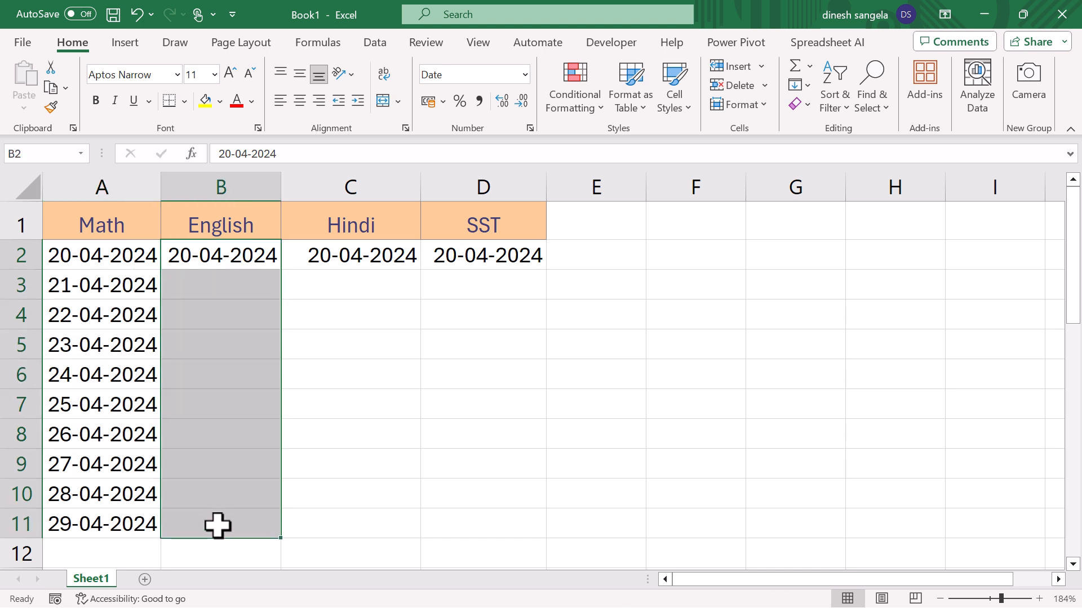
click(812, 89)
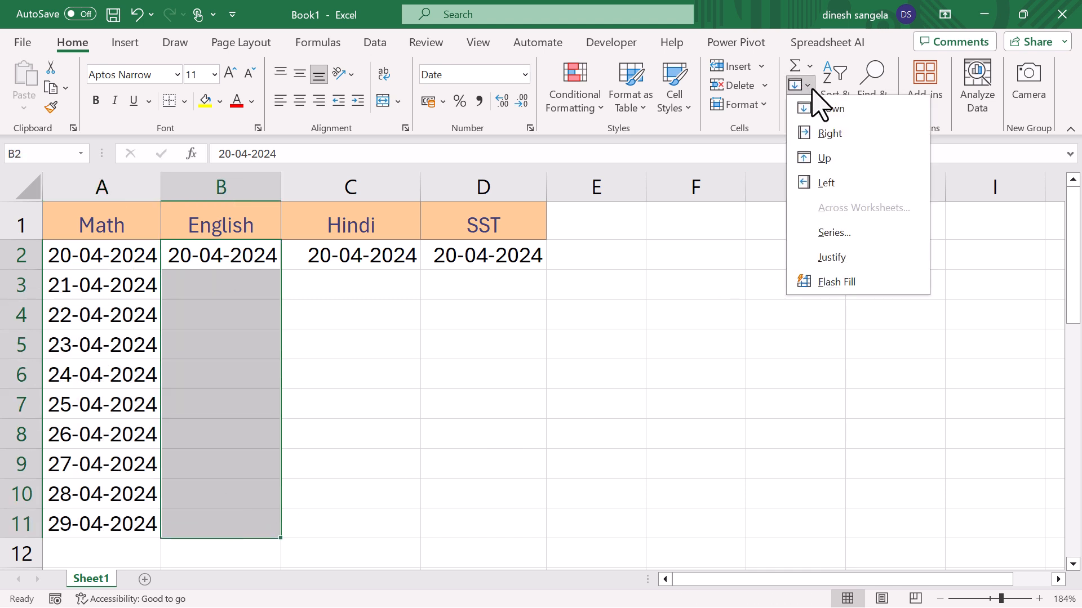
click(849, 229)
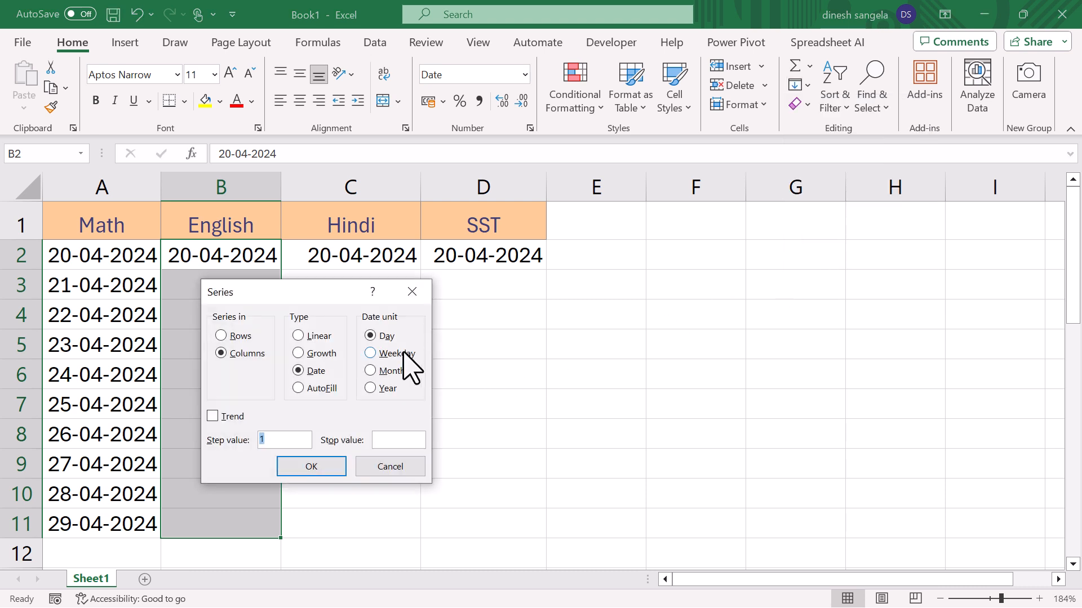
drag(281, 287, 446, 282)
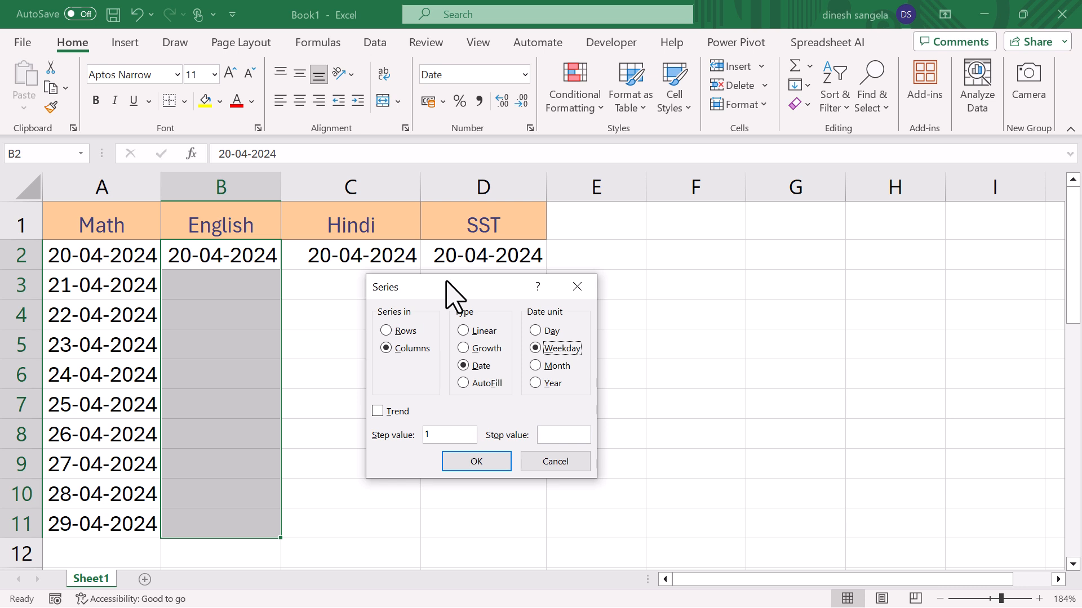
click(479, 462)
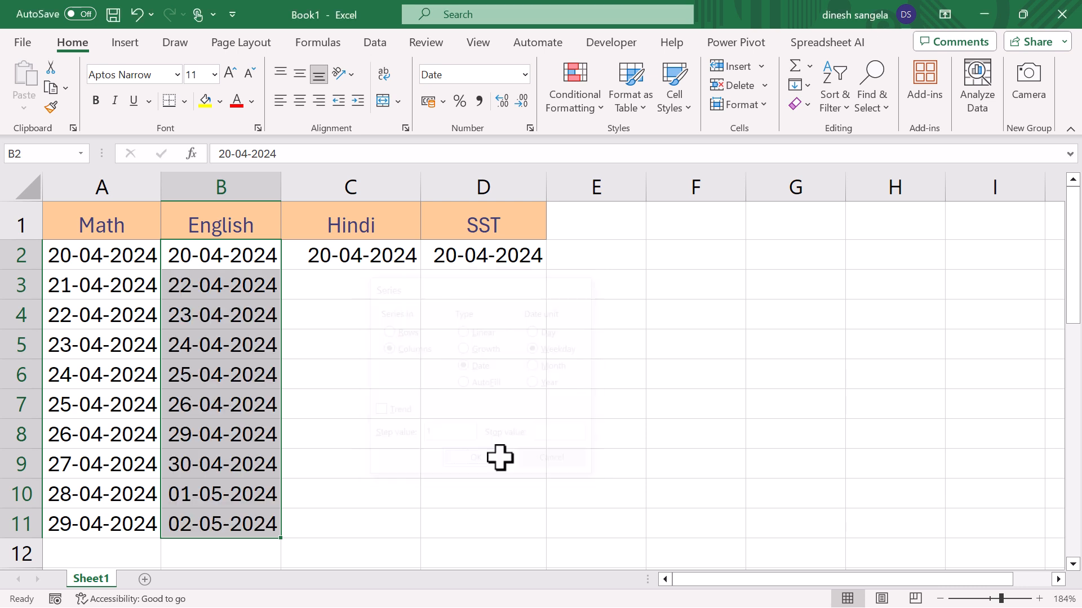
- Examine the weekday dates in column B row by row, checking how the series handles the weekend between rows 7 and 8
click(232, 254)
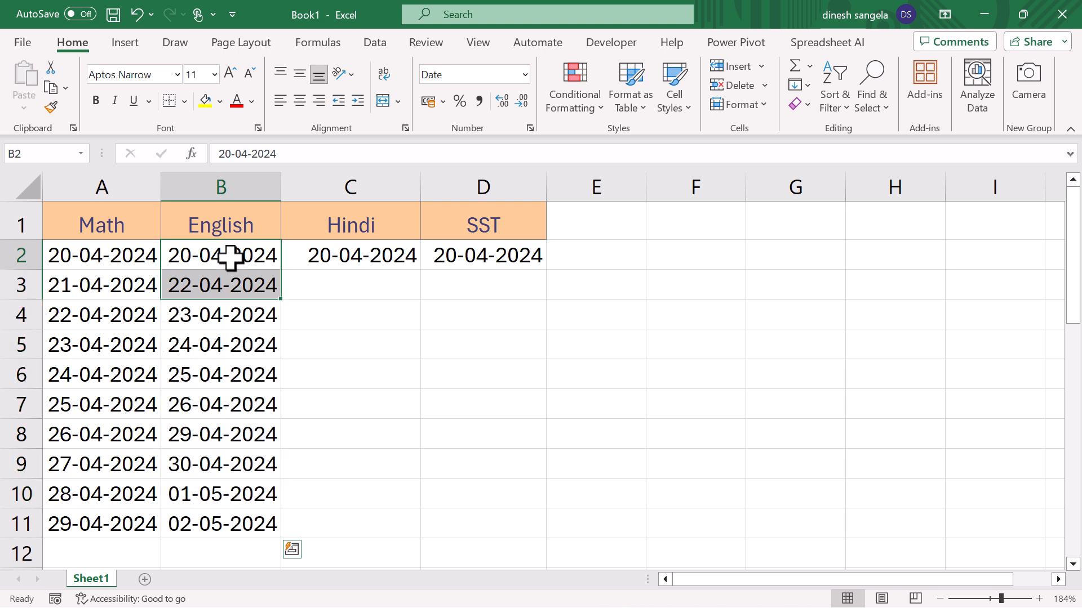
click(230, 286)
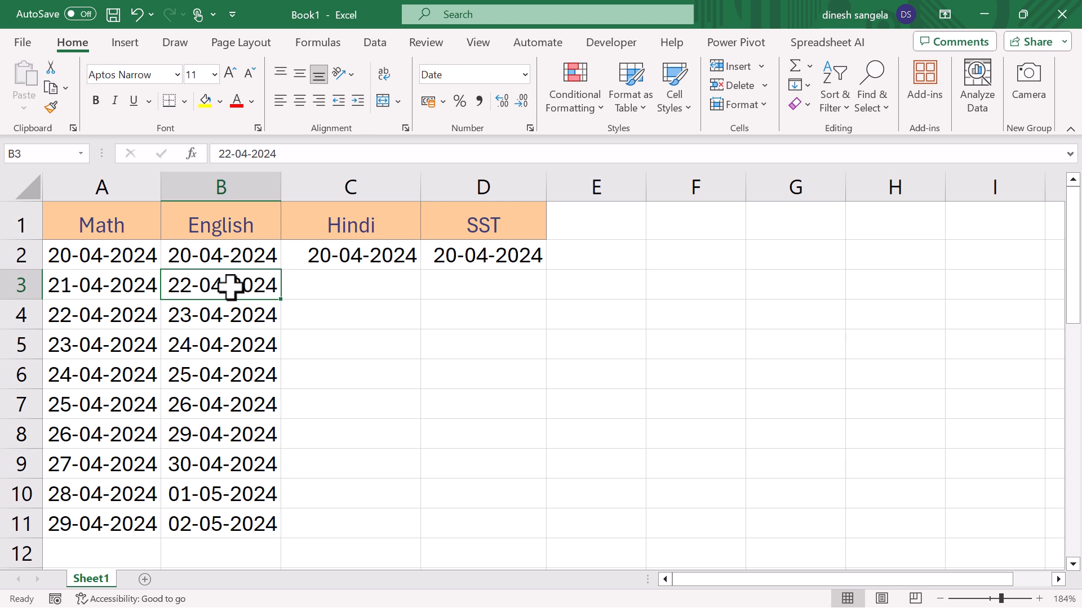
click(224, 313)
click(224, 345)
click(231, 378)
click(244, 417)
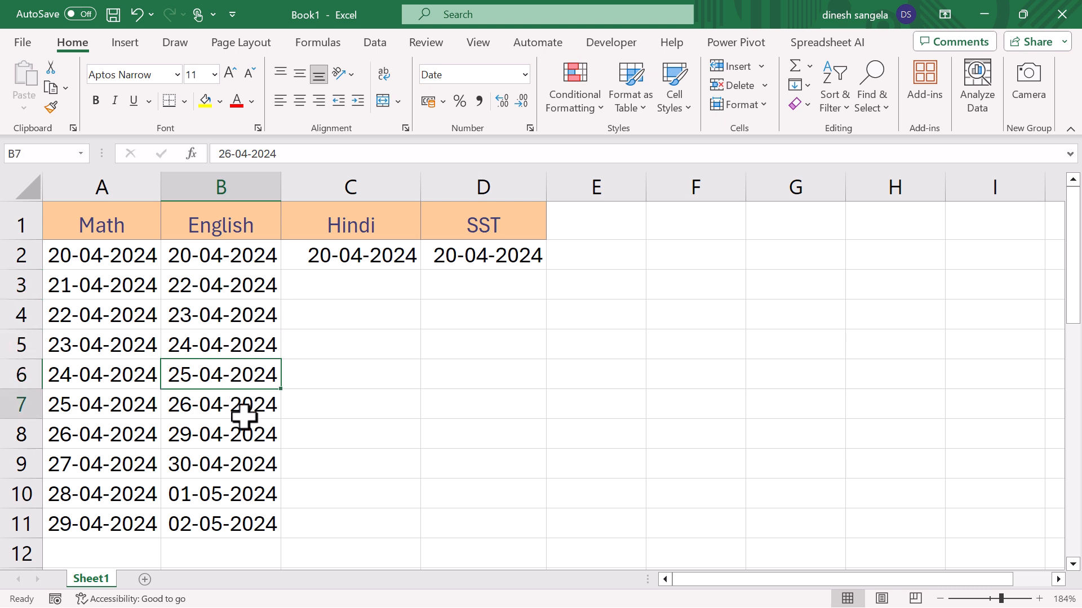
drag(219, 415, 225, 433)
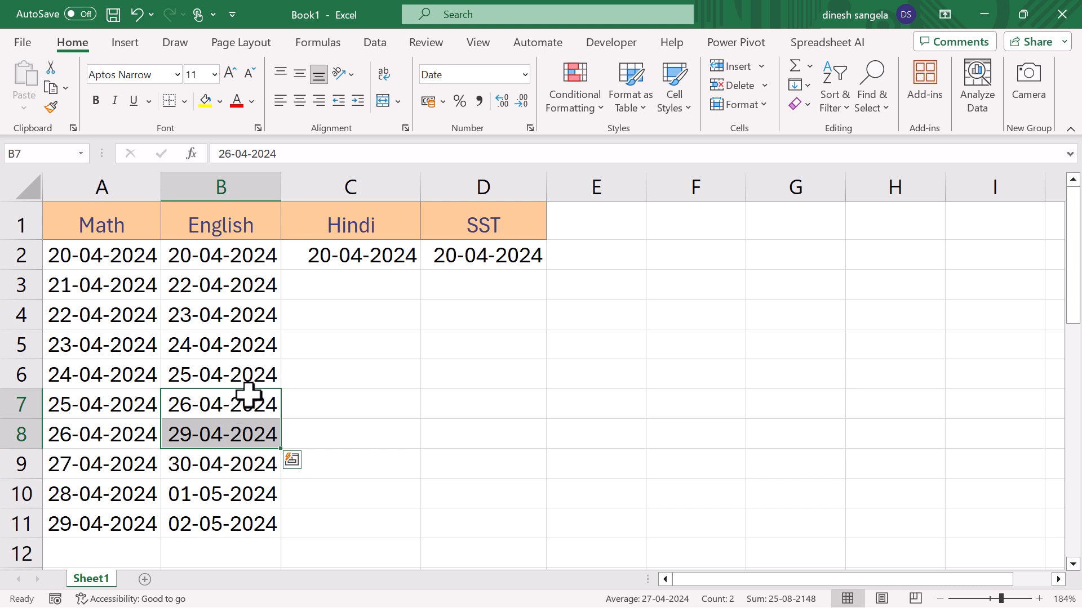
drag(220, 248, 242, 496)
- Fill C2:C11 with a Date series in columns using the Month unit and step value 1, and check the dates
drag(355, 255, 373, 524)
click(807, 86)
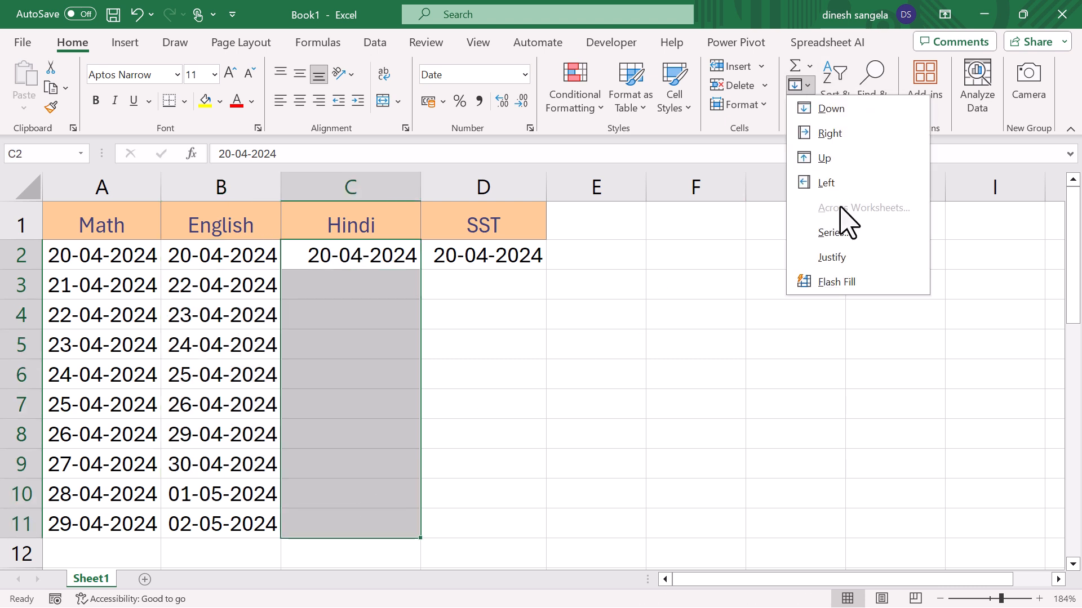
click(829, 230)
click(555, 367)
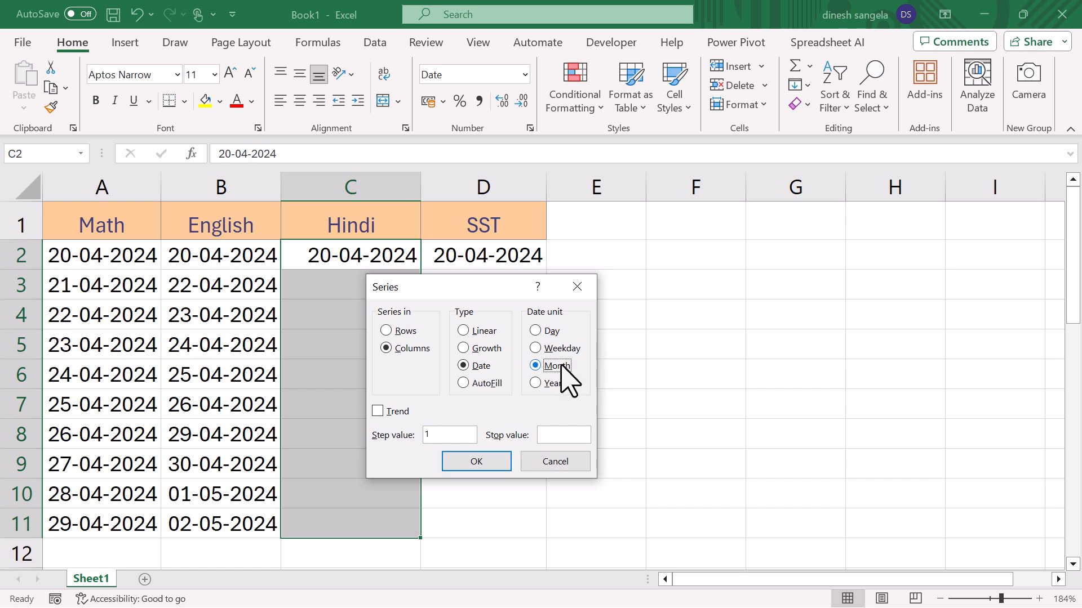
click(498, 459)
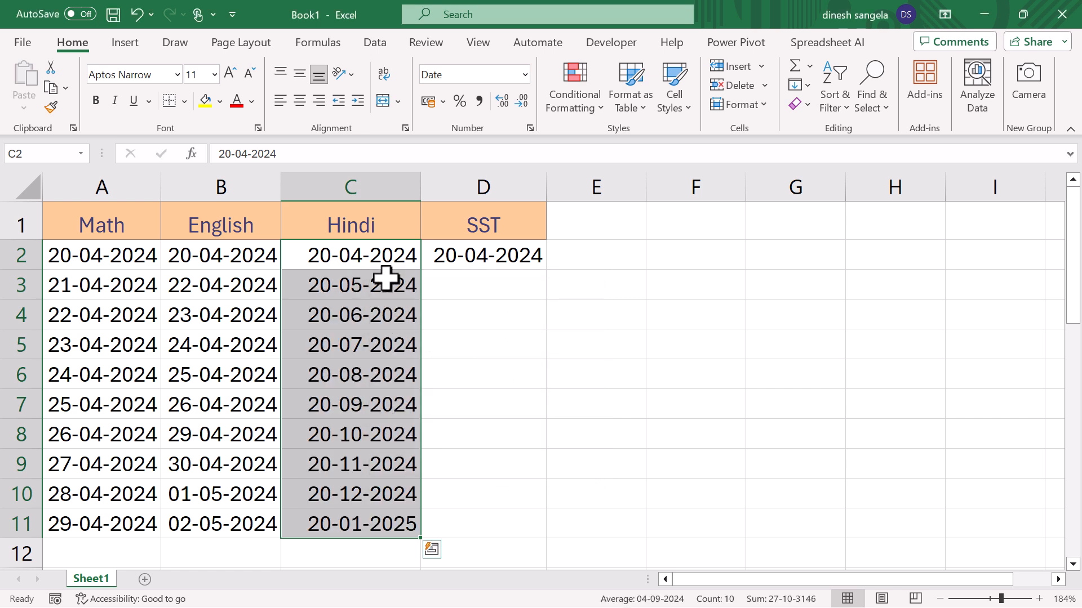
mouse_move(368, 255)
mouse_down()
mouse_move(360, 289)
mouse_move(395, 524)
mouse_up()
click(362, 264)
click(365, 285)
click(376, 323)
click(375, 339)
- Fill D2:D11 with a Date series in columns using the Year unit and step value 1
drag(491, 251, 503, 524)
click(799, 85)
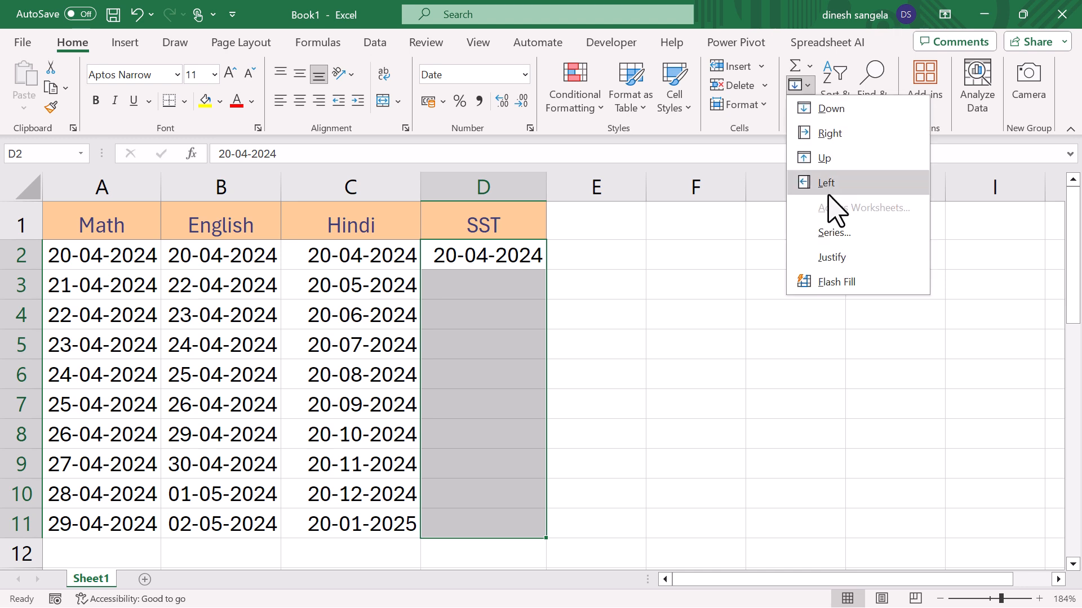
click(841, 232)
click(553, 385)
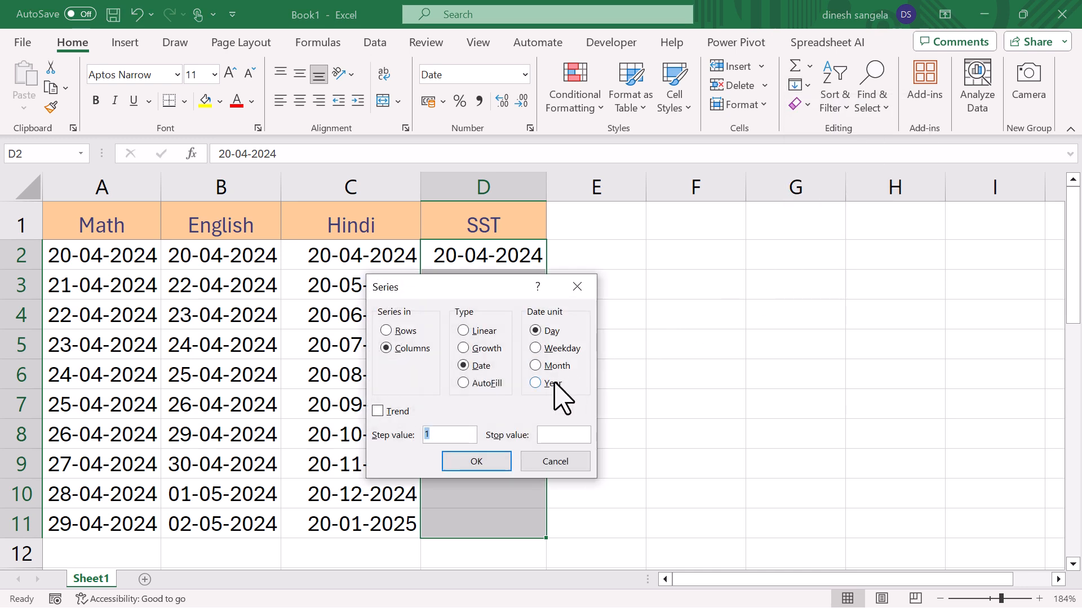
click(476, 462)
drag(513, 257, 516, 518)
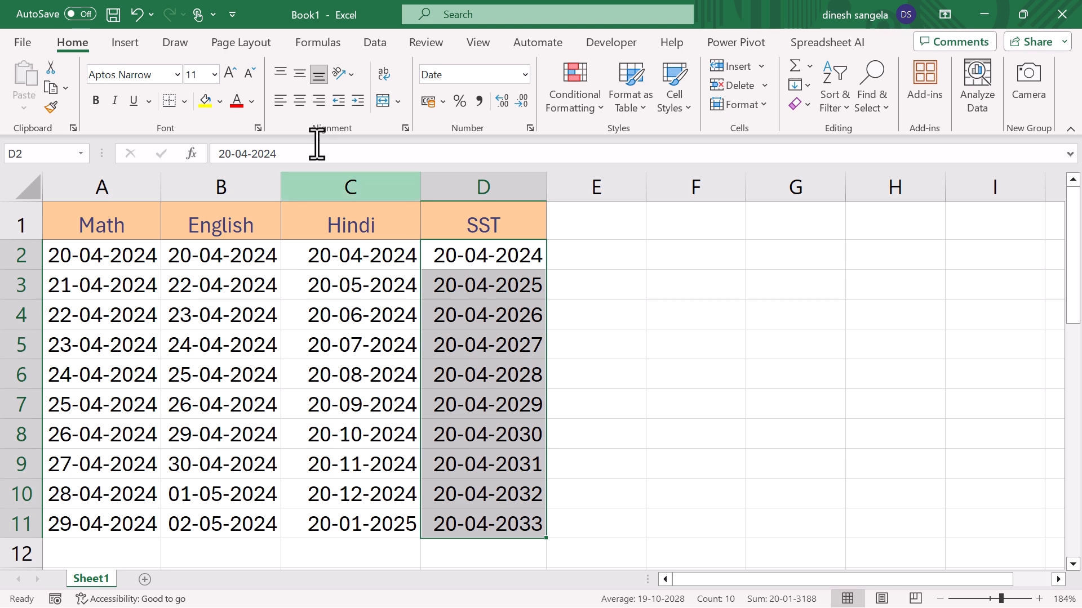
click(485, 314)
click(809, 86)
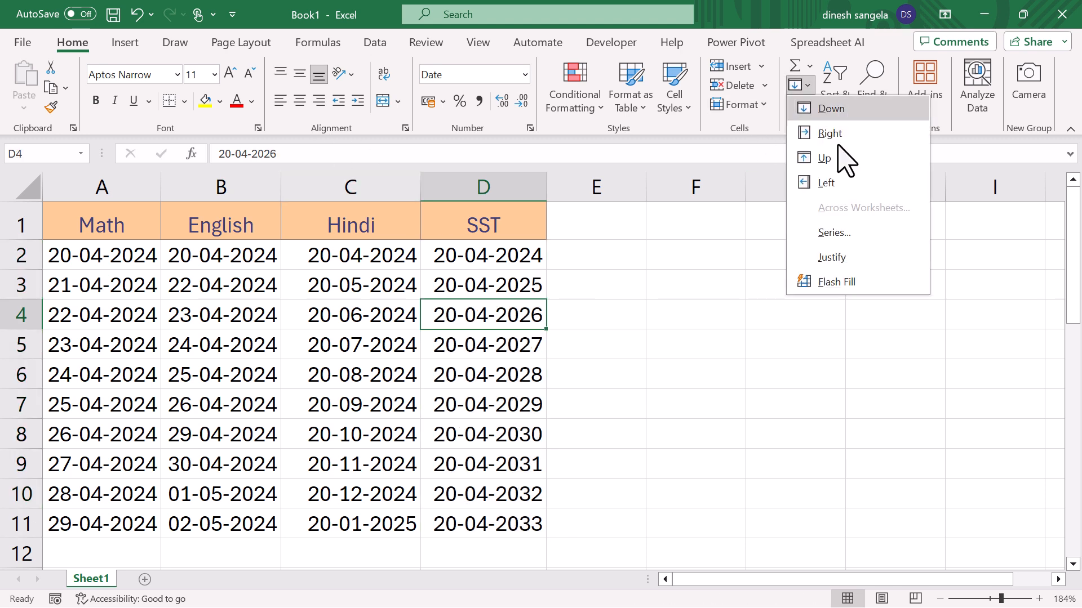
click(372, 328)
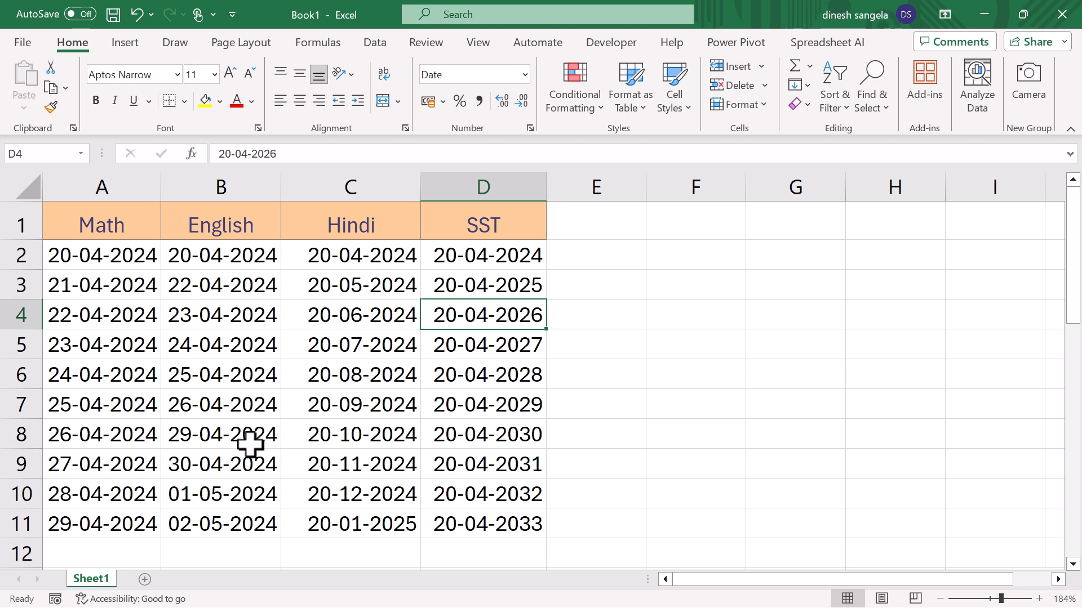
- Add a new worksheet to the workbook, and copy the first paragraph of the document open in Word
click(145, 579)
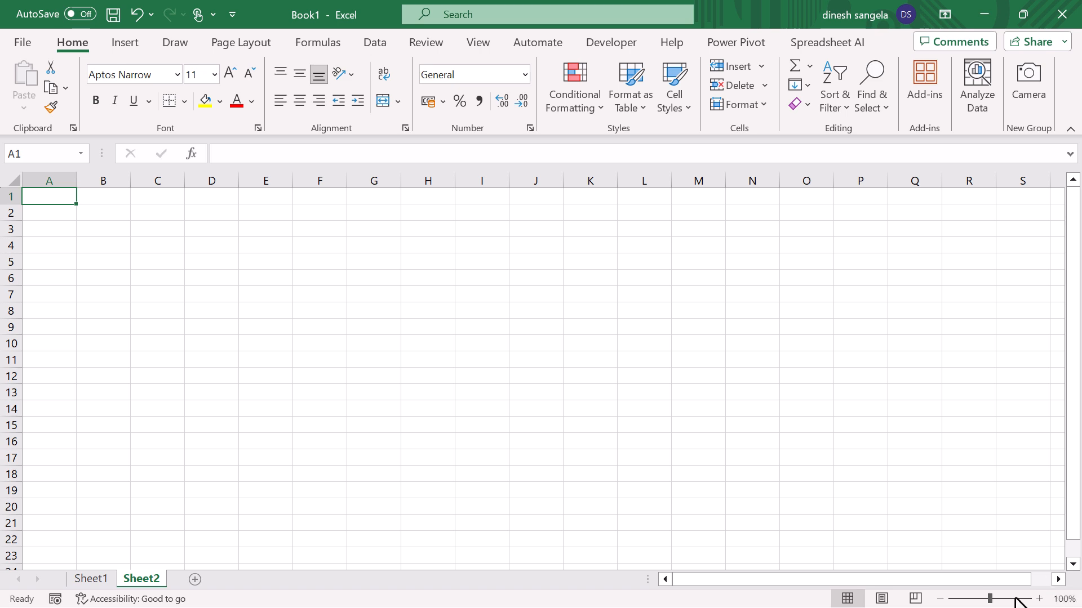
double_click(73, 210)
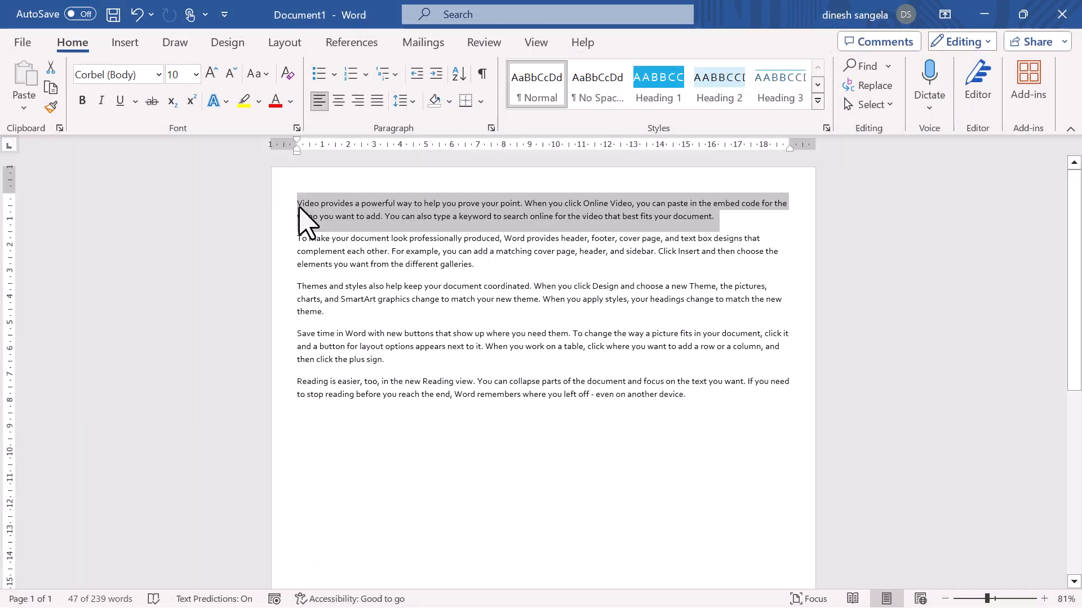
drag(712, 231, 309, 198)
key(ctrl+c)
click(985, 14)
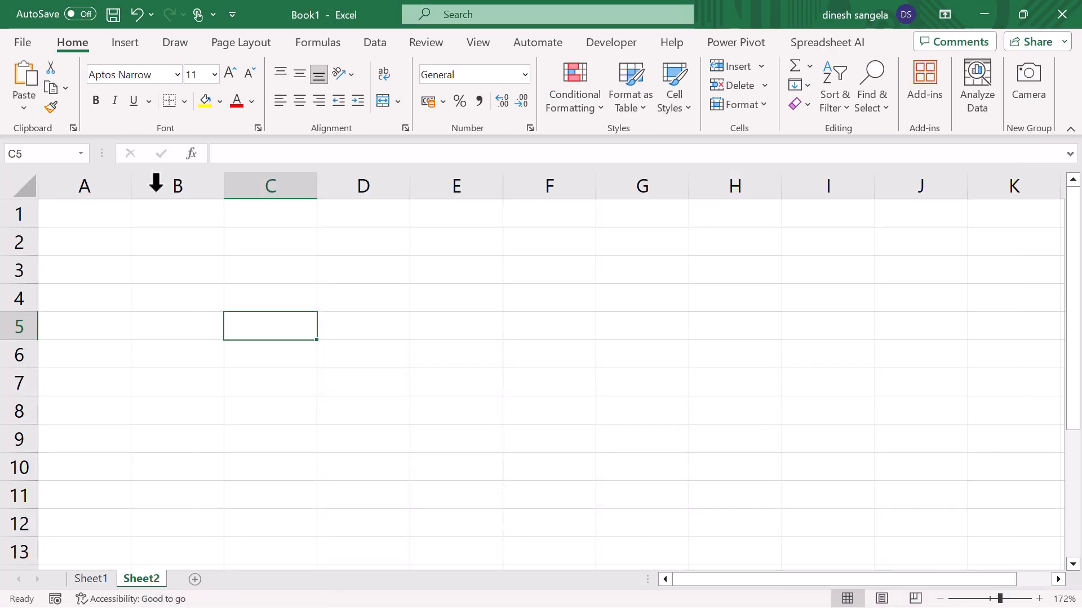
- Paste the copied paragraph as the text of cell A1 on Sheet2
double_click(109, 215)
key(ctrl+v)
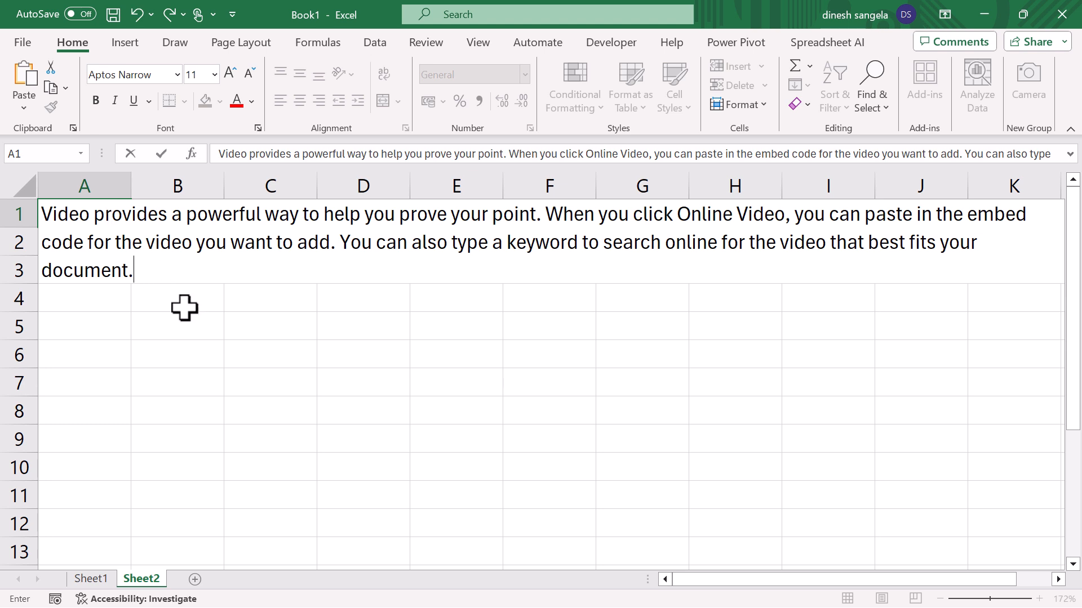
click(174, 298)
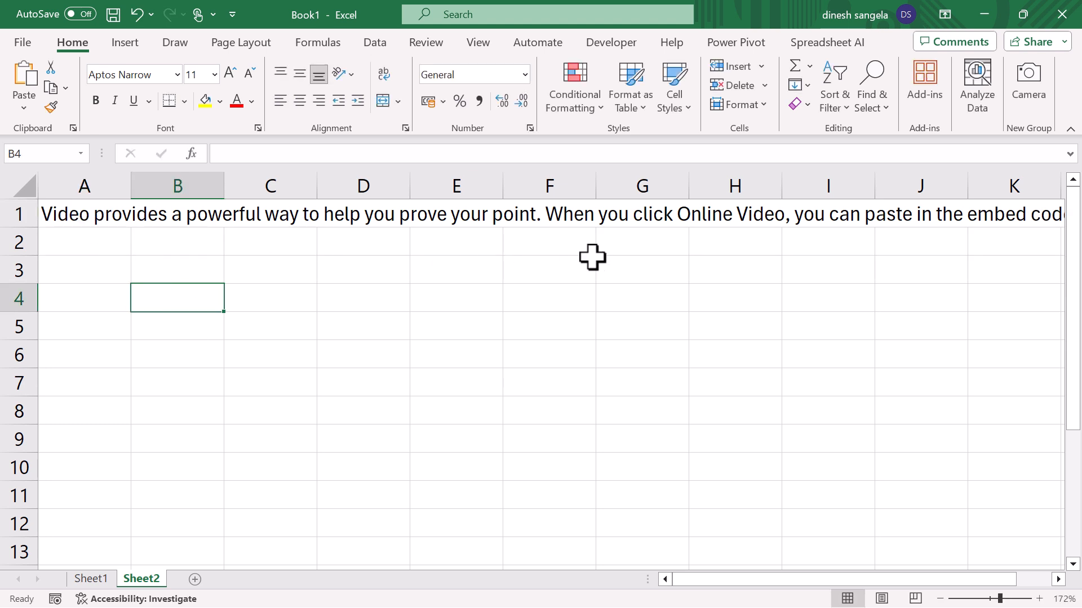
- Justify the long text in A1 across the width of A1:E1, allowing it to extend below the selected range
click(86, 217)
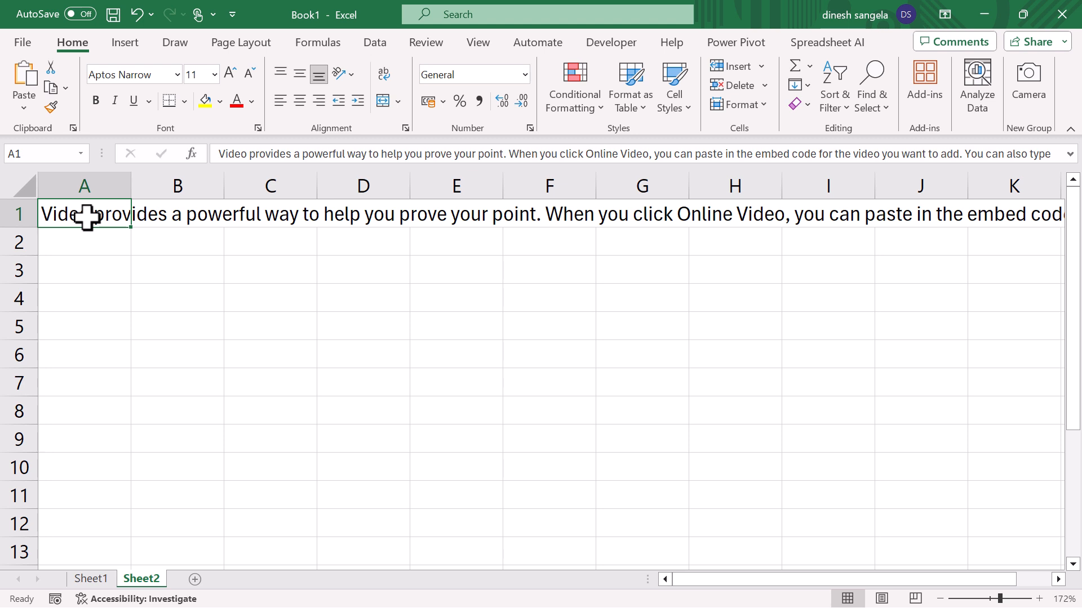
drag(86, 217, 458, 225)
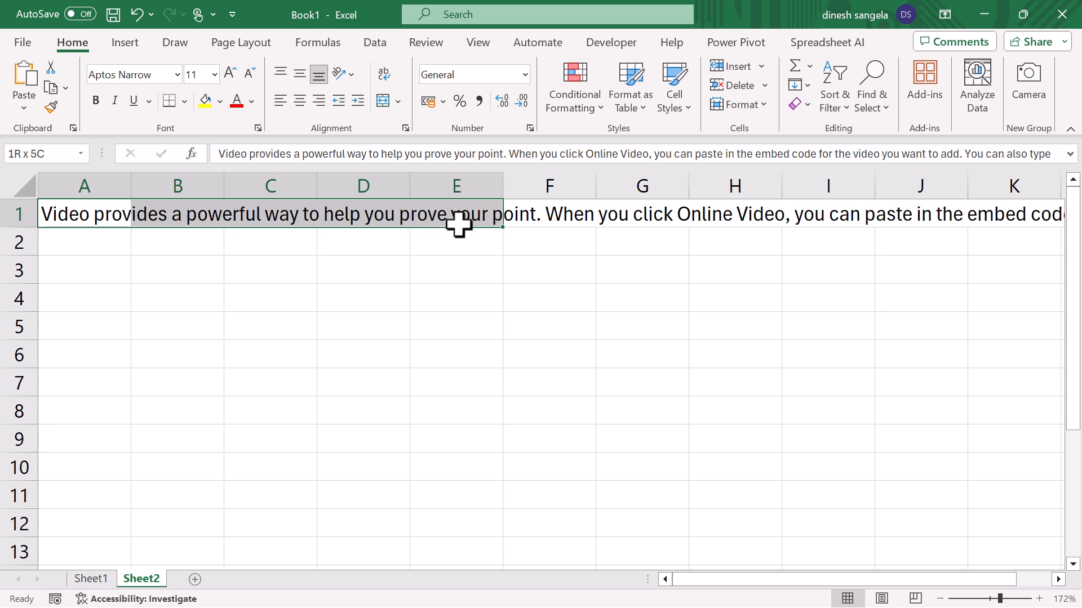
drag(92, 213, 496, 215)
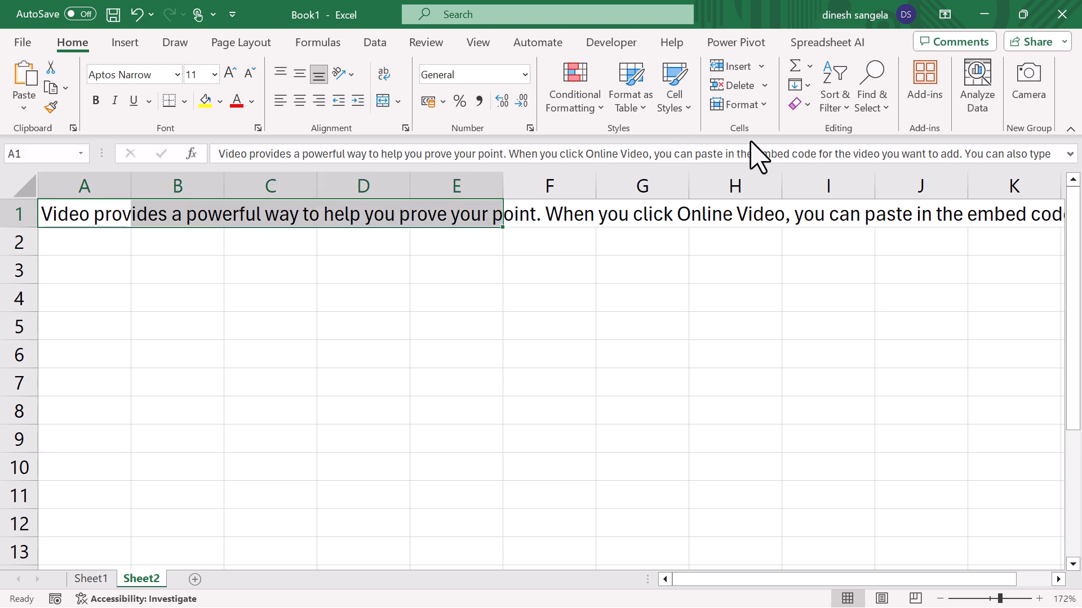
click(810, 85)
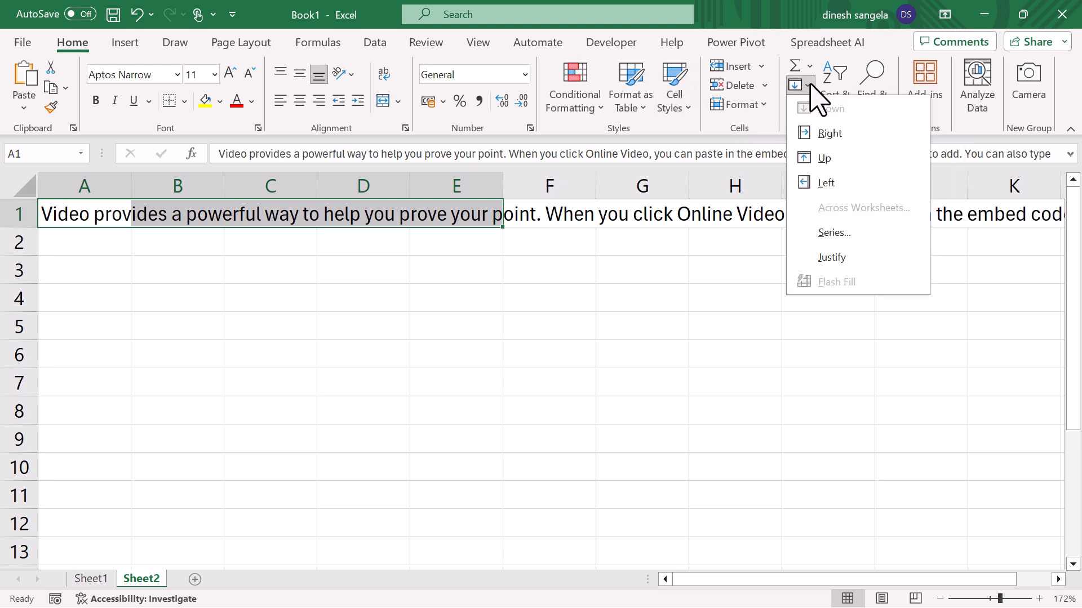
click(858, 260)
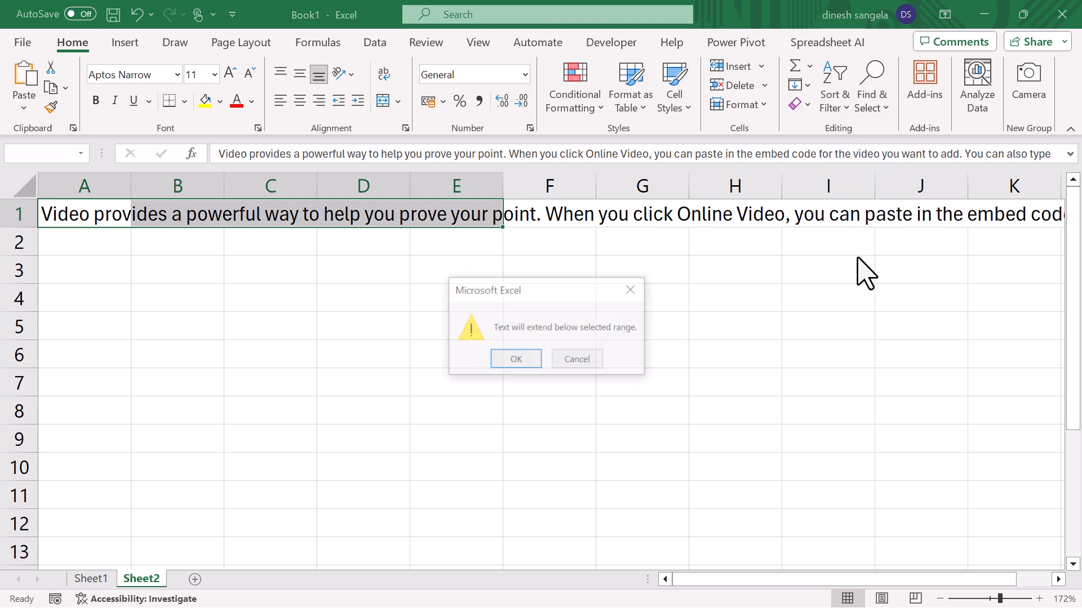
click(516, 361)
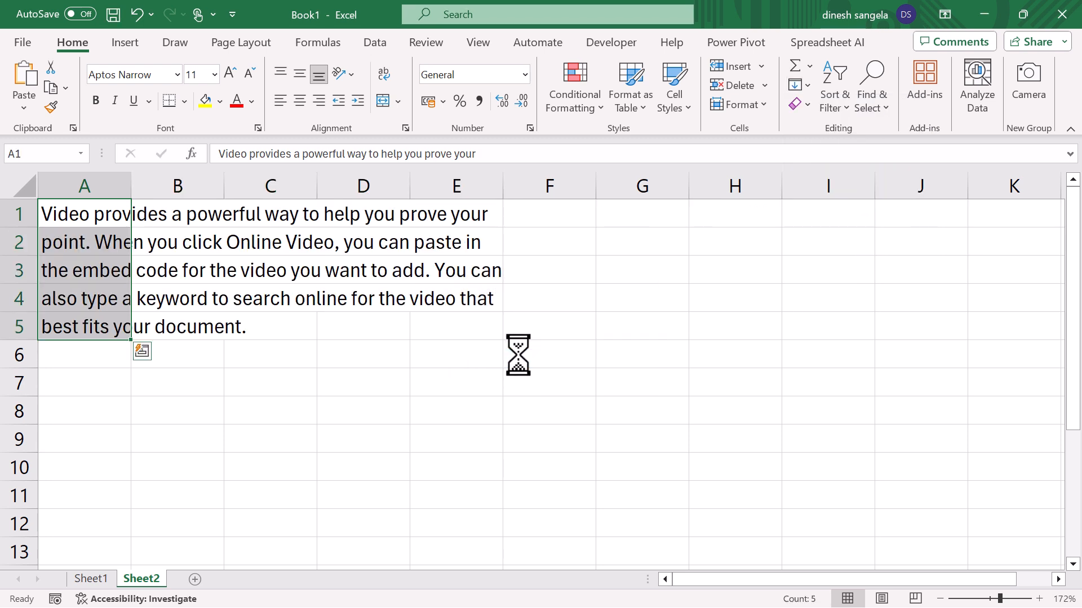
click(516, 354)
- Examine how the justified text is distributed over the cells A1 to A5
drag(54, 213, 470, 210)
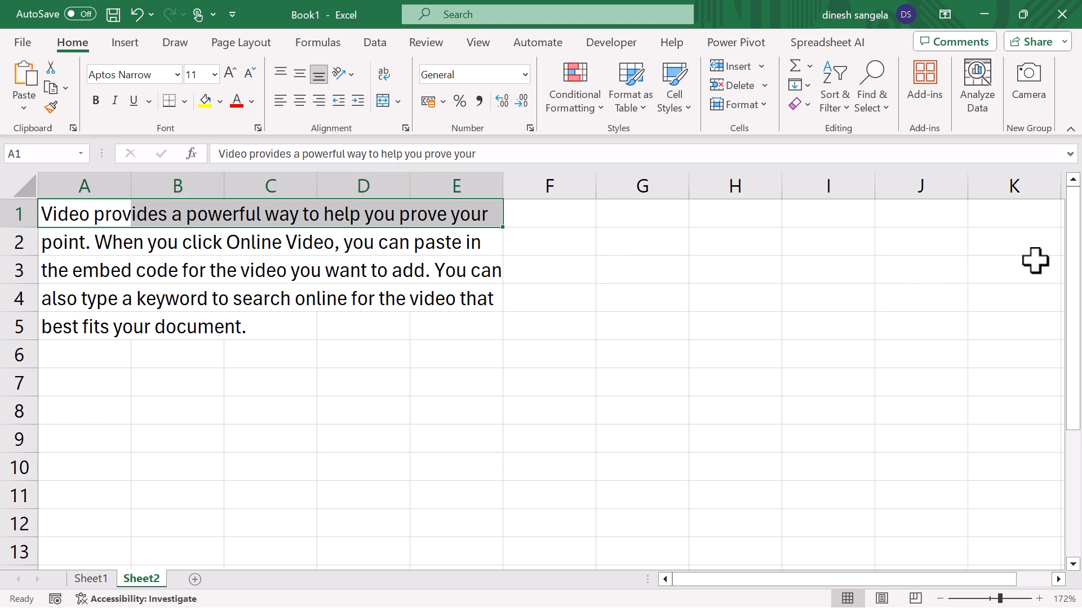
drag(67, 213, 72, 242)
click(72, 242)
click(62, 278)
click(79, 325)
click(80, 297)
click(76, 270)
click(72, 241)
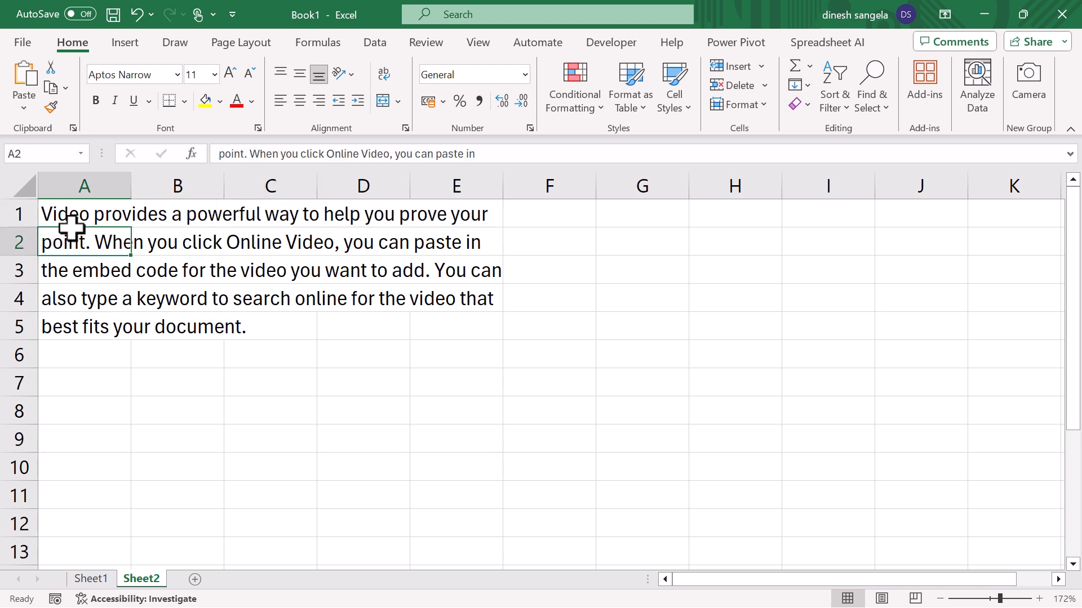
click(68, 214)
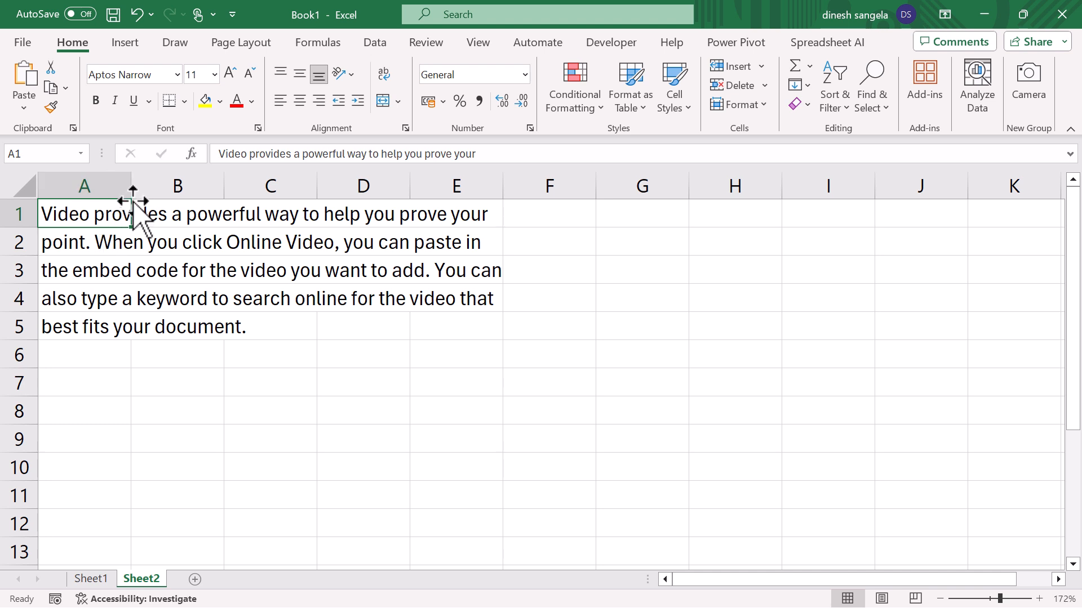
- Widen column A so that each justified line fits inside its own cell
drag(129, 185, 249, 186)
drag(488, 191, 545, 185)
click(421, 247)
click(415, 281)
click(404, 302)
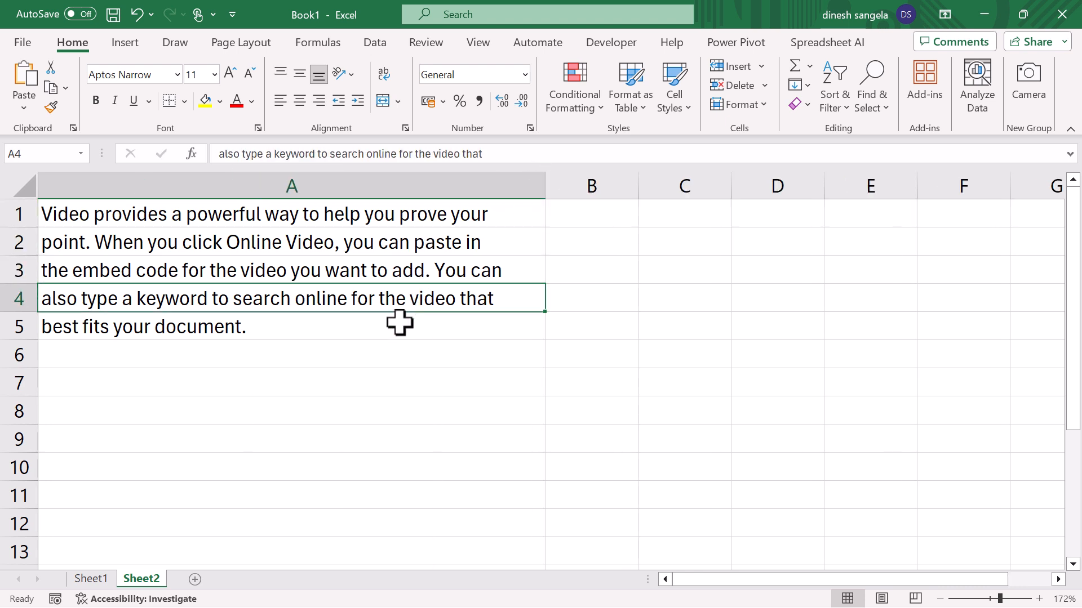
- Examine the separate text lines in the widened column A from A1 down to A4
click(206, 218)
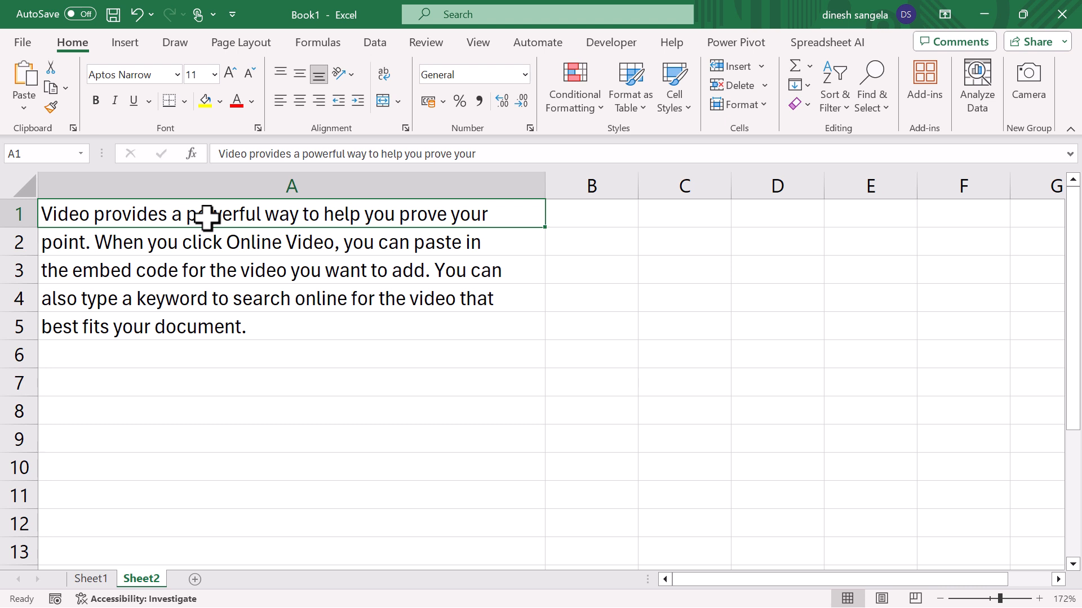
click(99, 244)
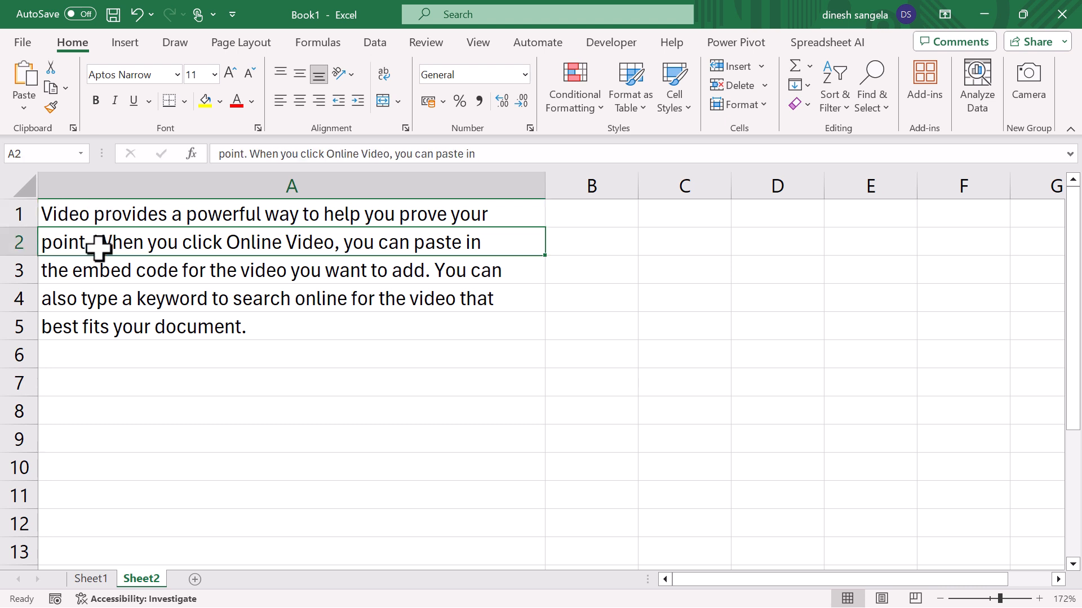
click(103, 276)
click(111, 305)
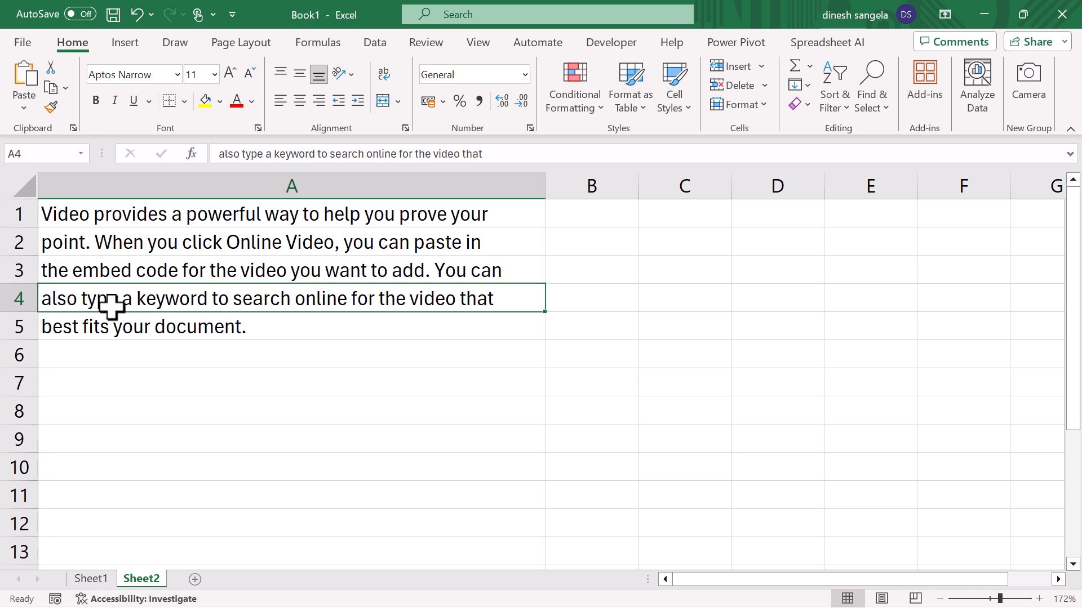
- Review the justified lines in A1:A5 and the Fill commands available for that range
click(142, 331)
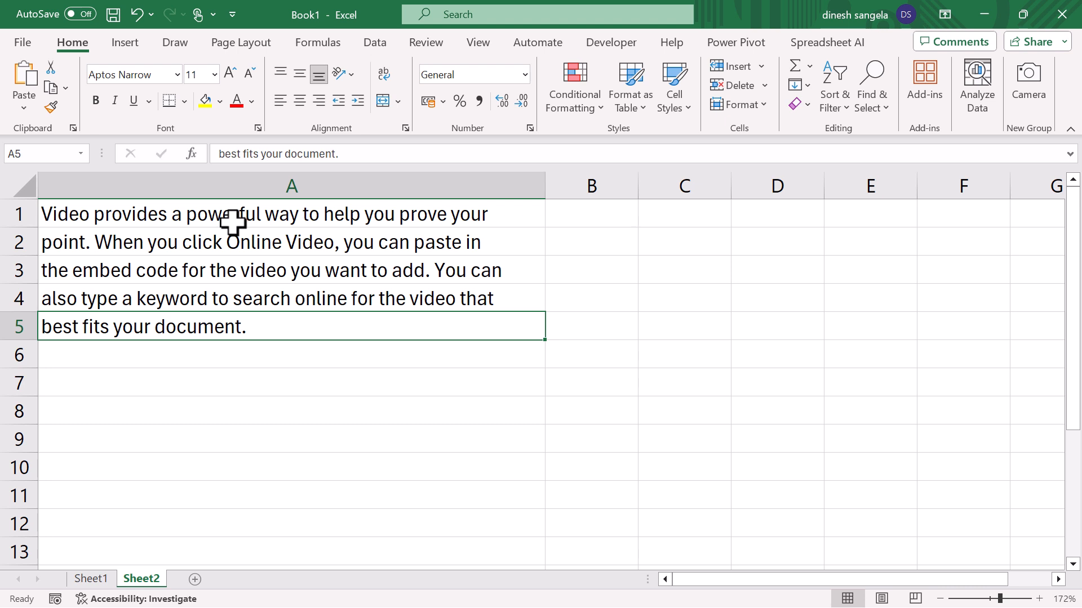
drag(243, 214, 236, 324)
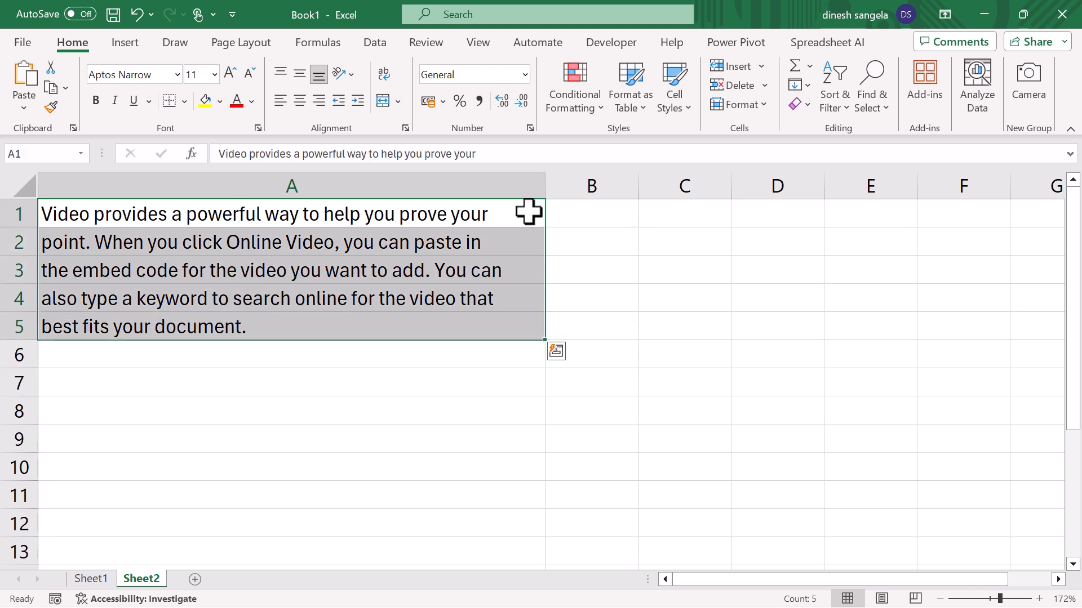
click(808, 86)
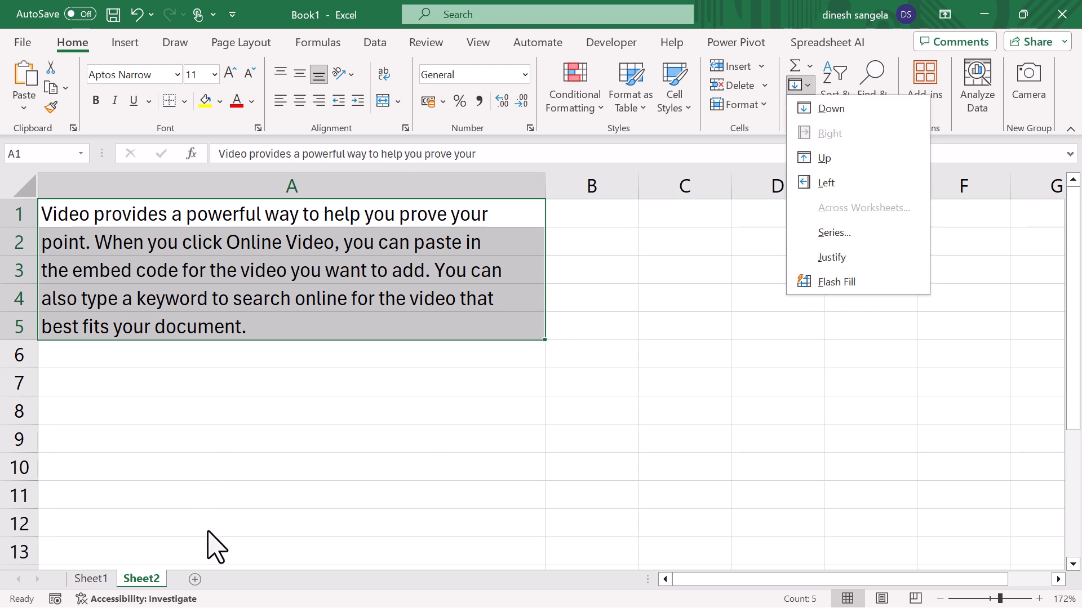
key(Escape)
- Add a new worksheet and enter a first name, the location Noida and a phone number, separated by spaces, in A1
click(194, 579)
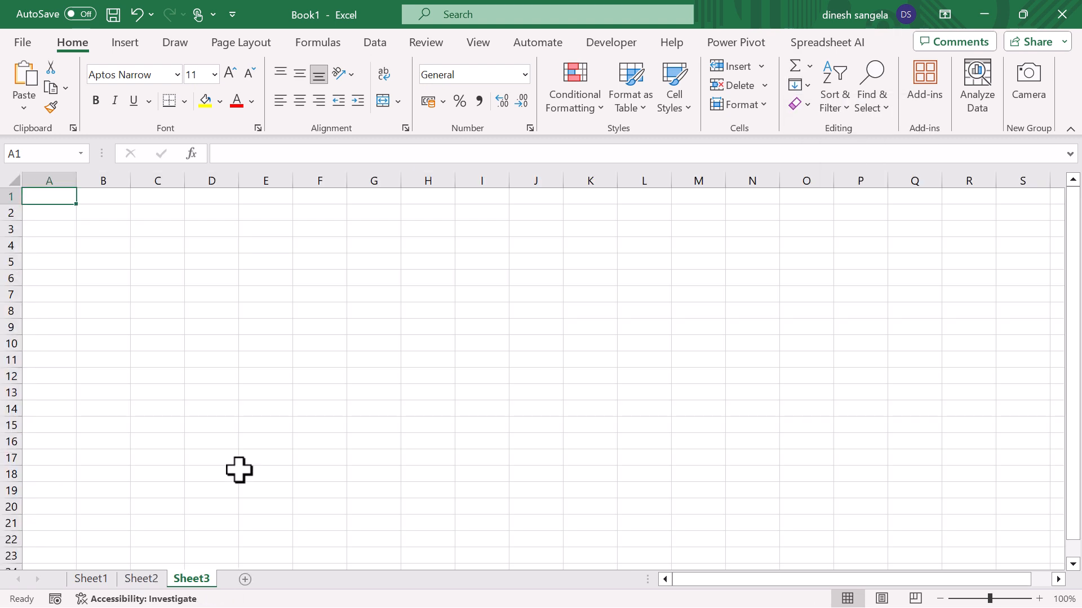
click(1002, 598)
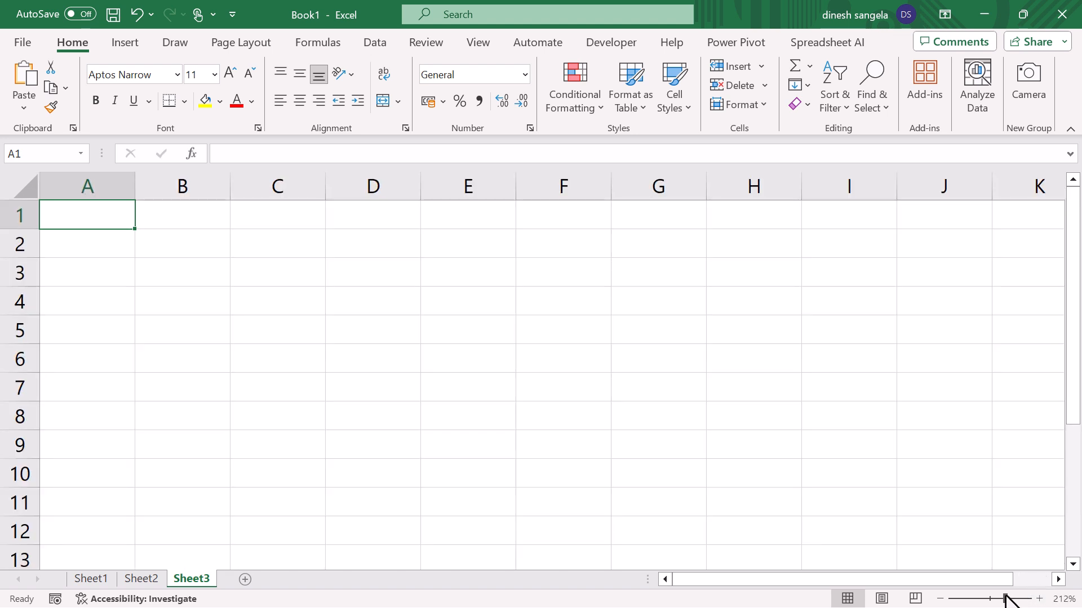
click(1005, 598)
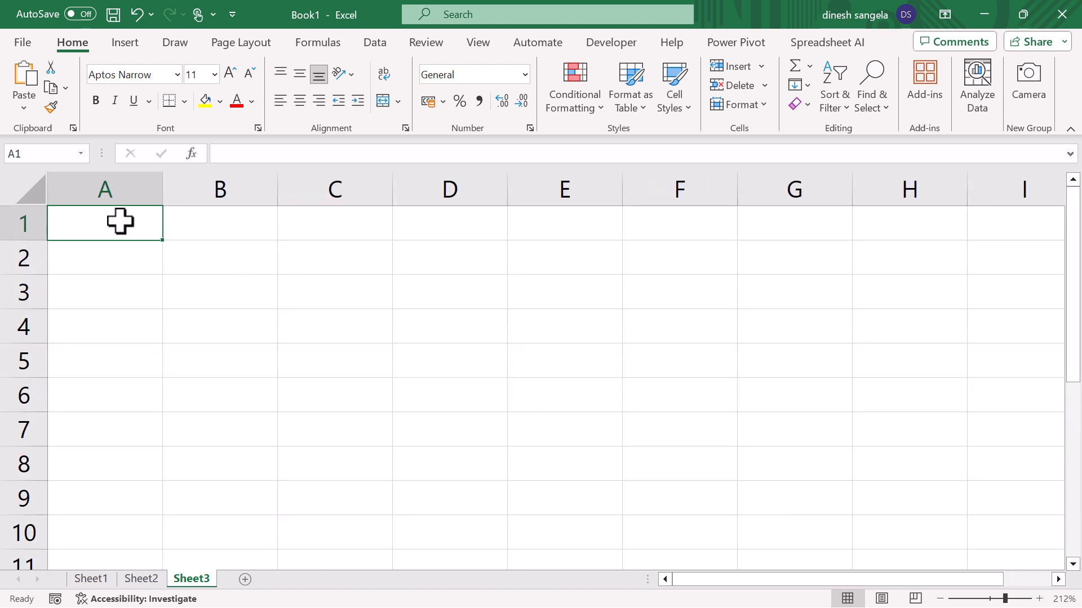
text(Deepak)
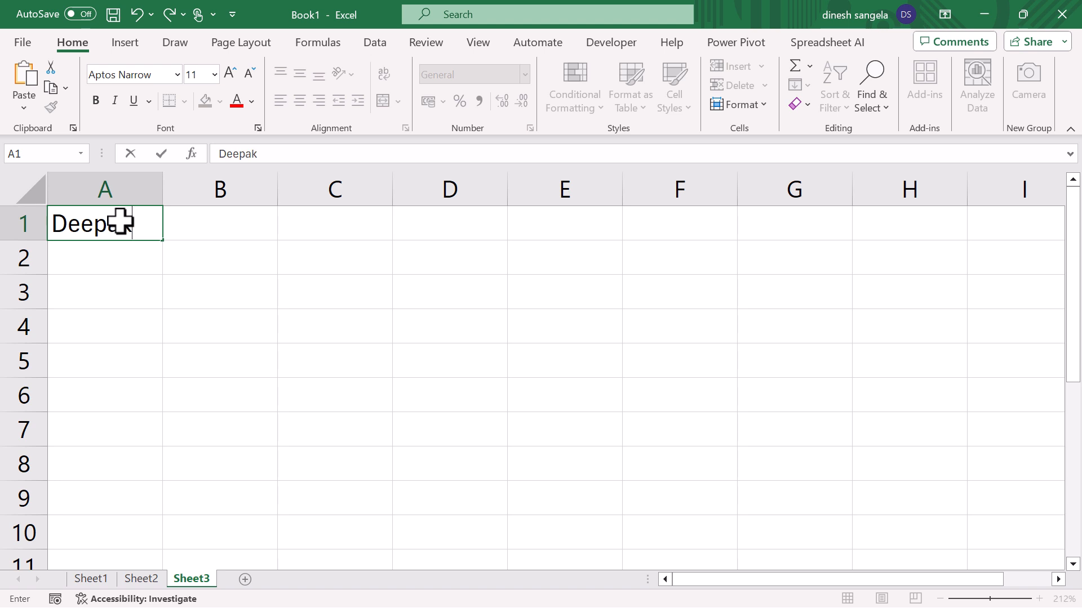
text( Noida)
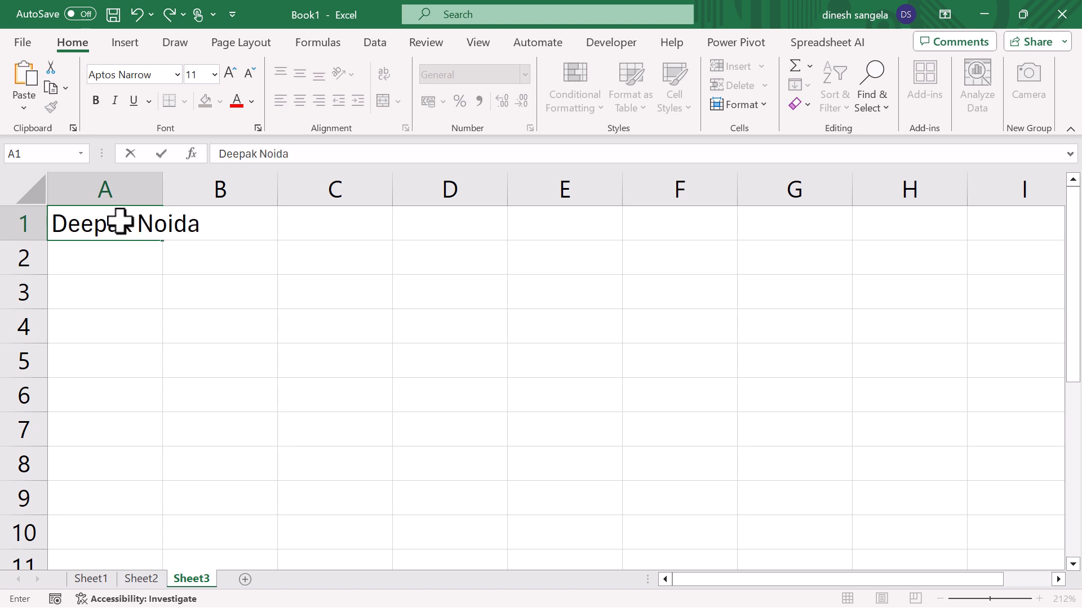
key(Return)
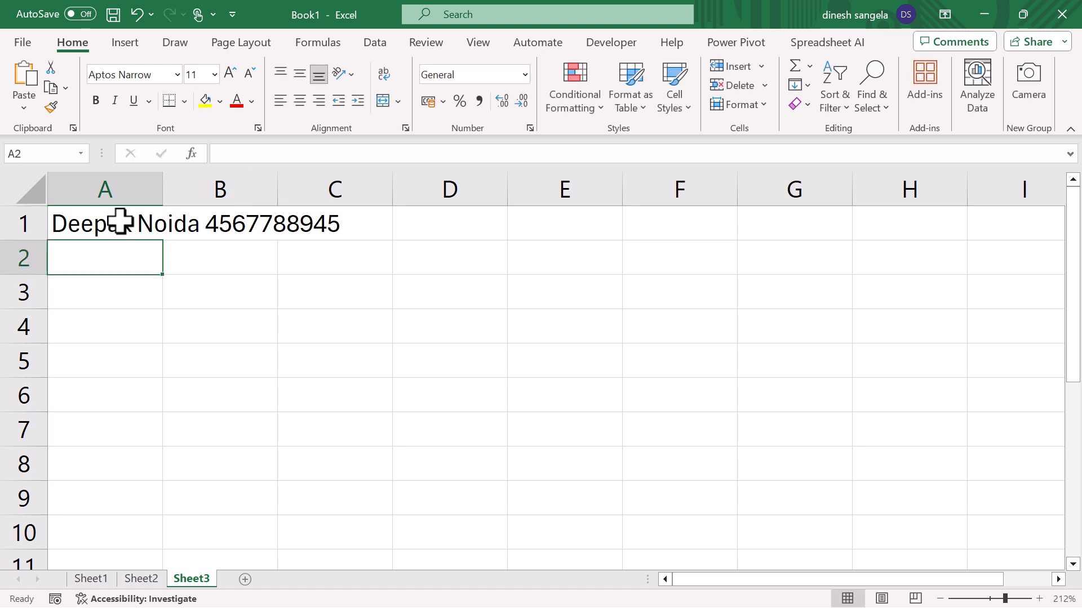
- Enter a second record in A2 with a first name, the location Delhi and a phone number, separated by spaces
text(Rj)
key(BackSpace)
text(ajesh Delhi)
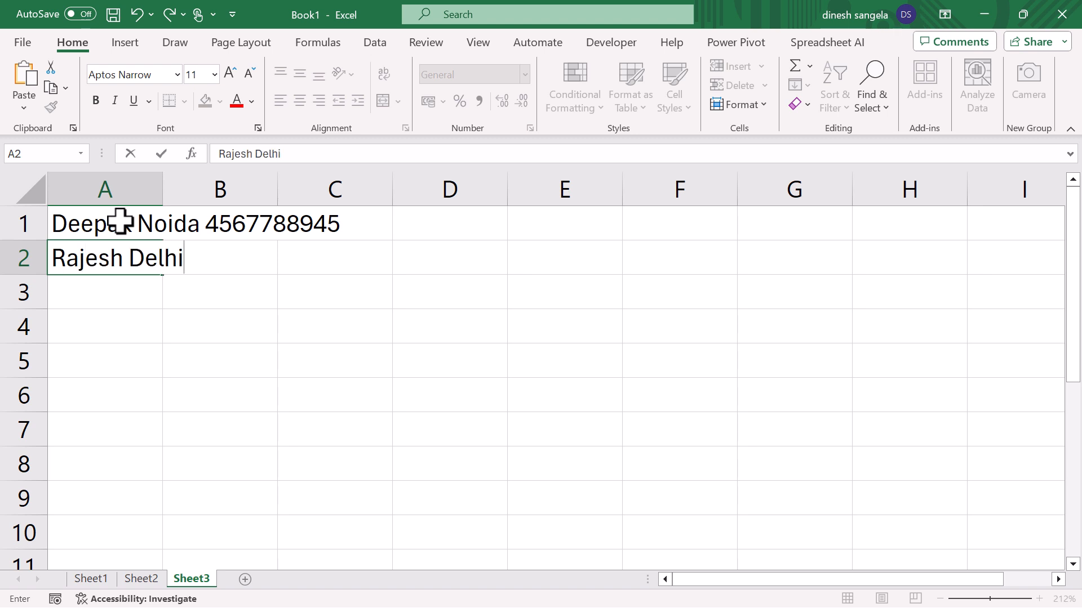
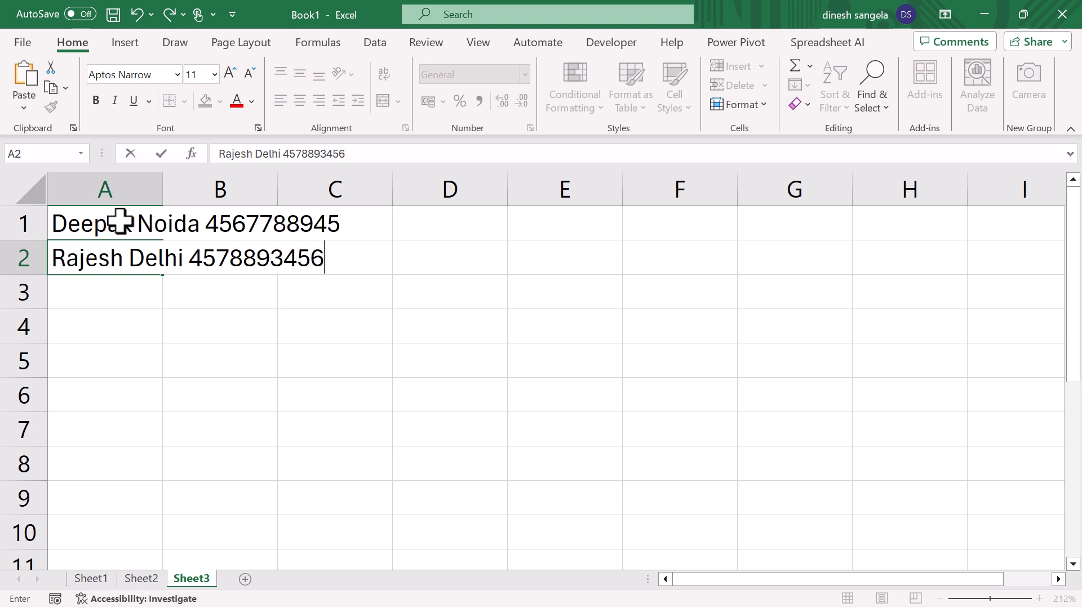
key(Return)
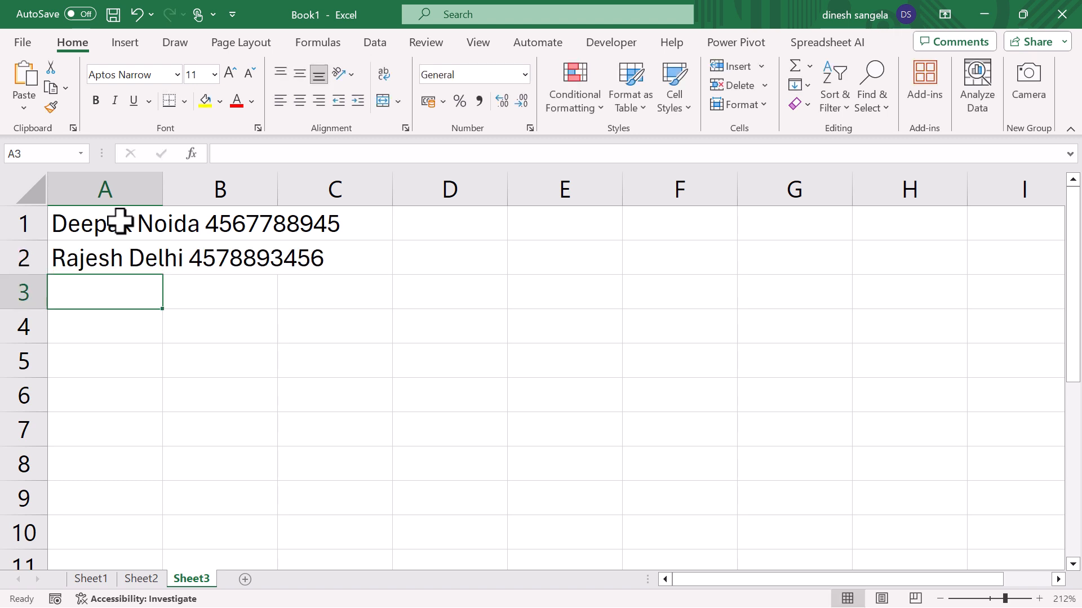
- Enter a third record in A3 with a first name, the location UP and a phone number, separated by spaces
text(Komal)
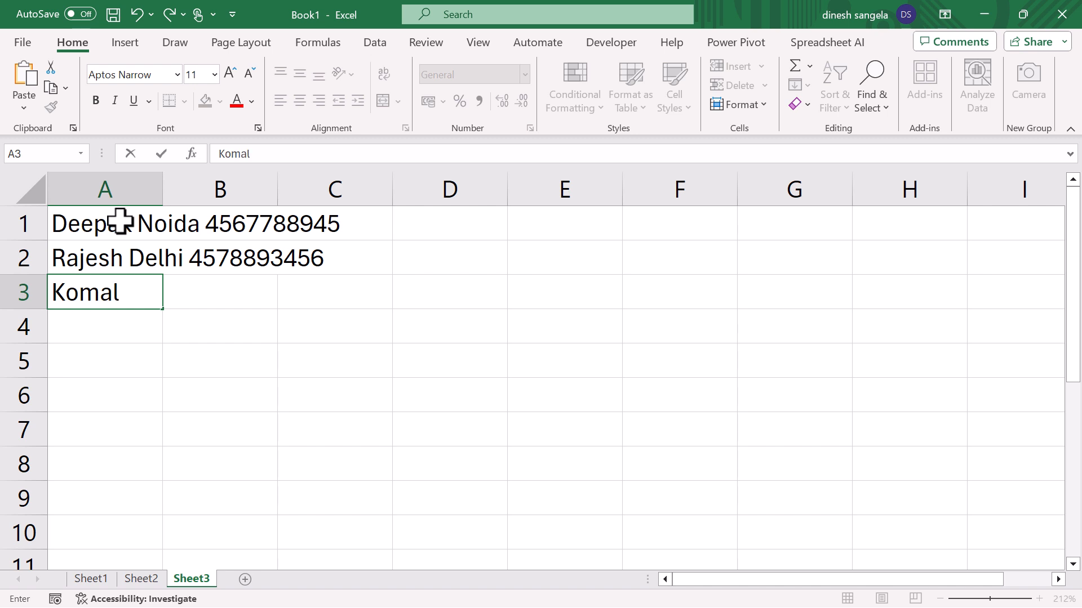
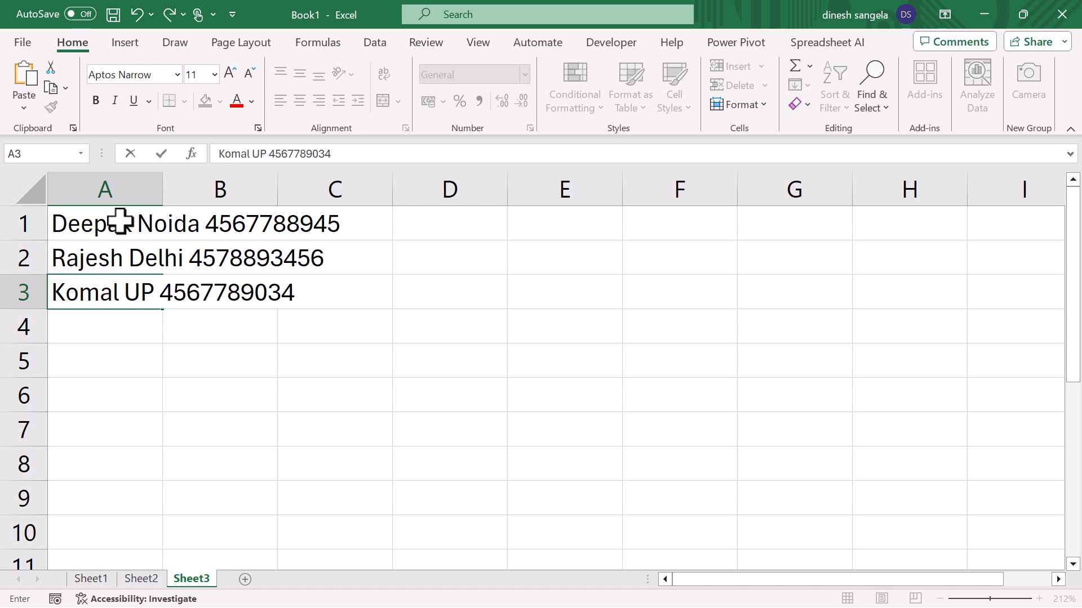
key(Return)
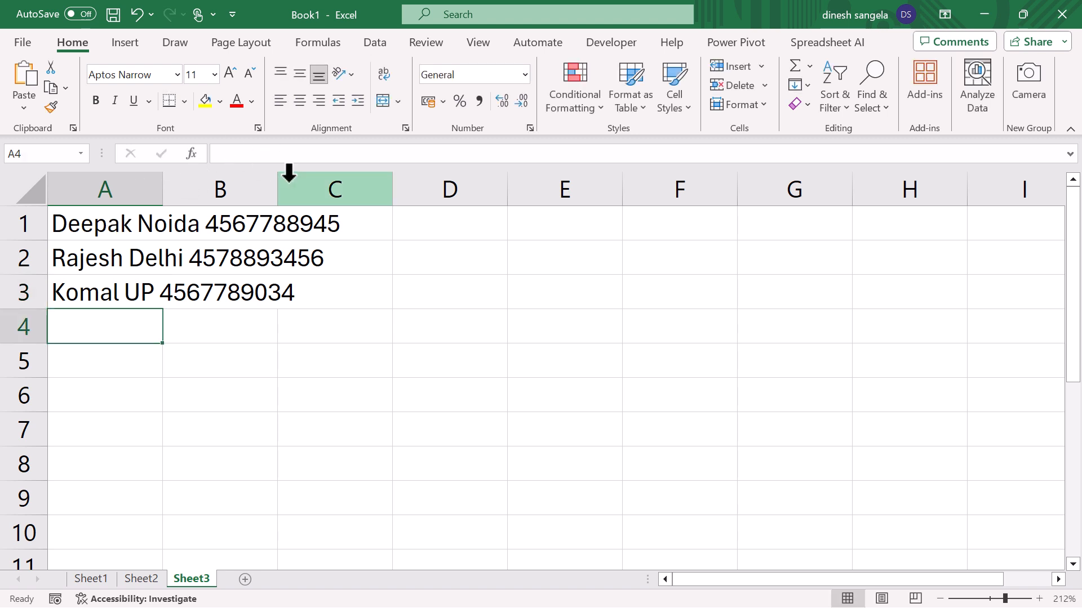
- Widen column A to fit the combined records and move them down one row to A2:A4
drag(161, 191, 371, 218)
drag(65, 234, 92, 338)
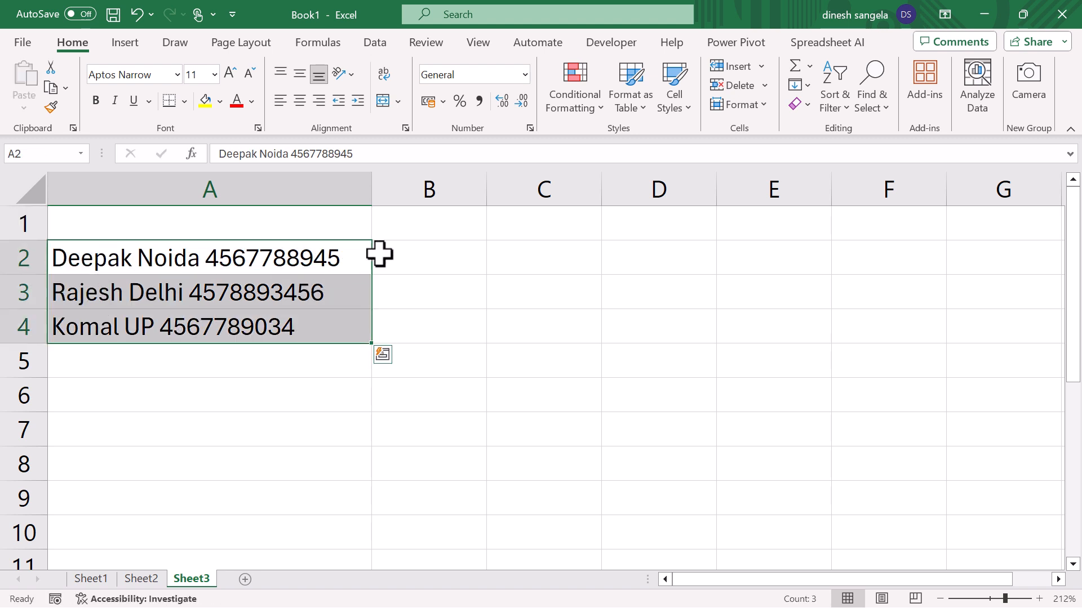
- Enter the column headers Name, Location and No. in B1, C1 and D1
click(399, 226)
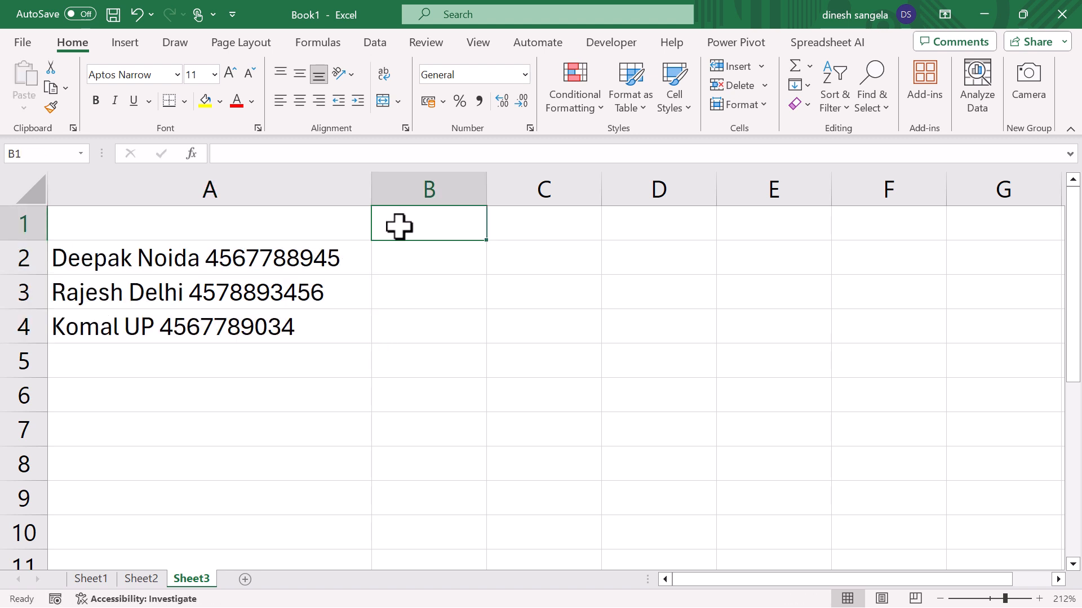
text(Name)
key(Tab)
text(L)
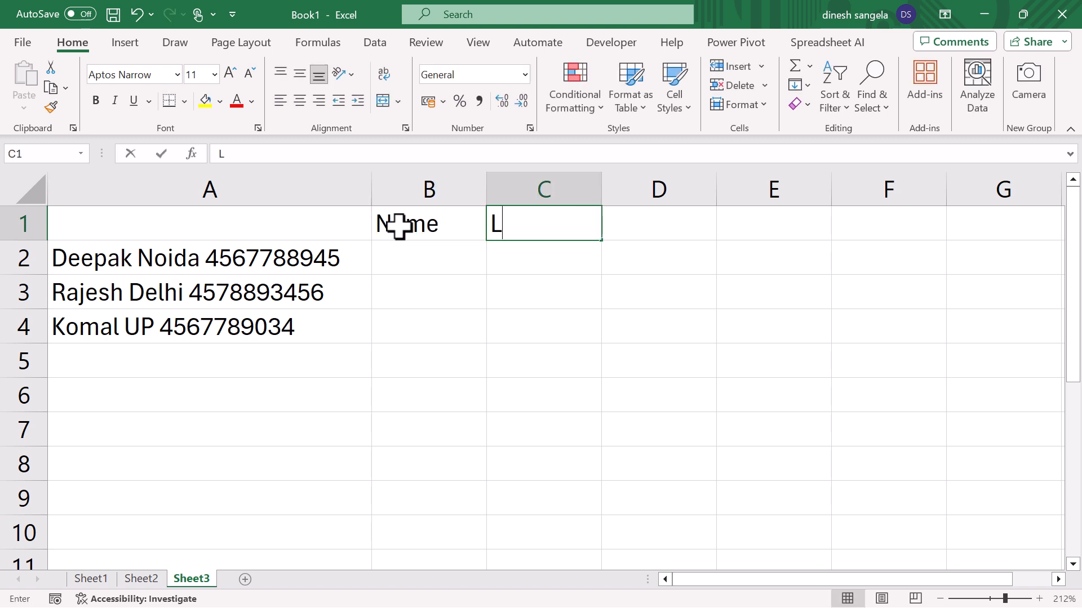
text(ocation)
key(Tab)
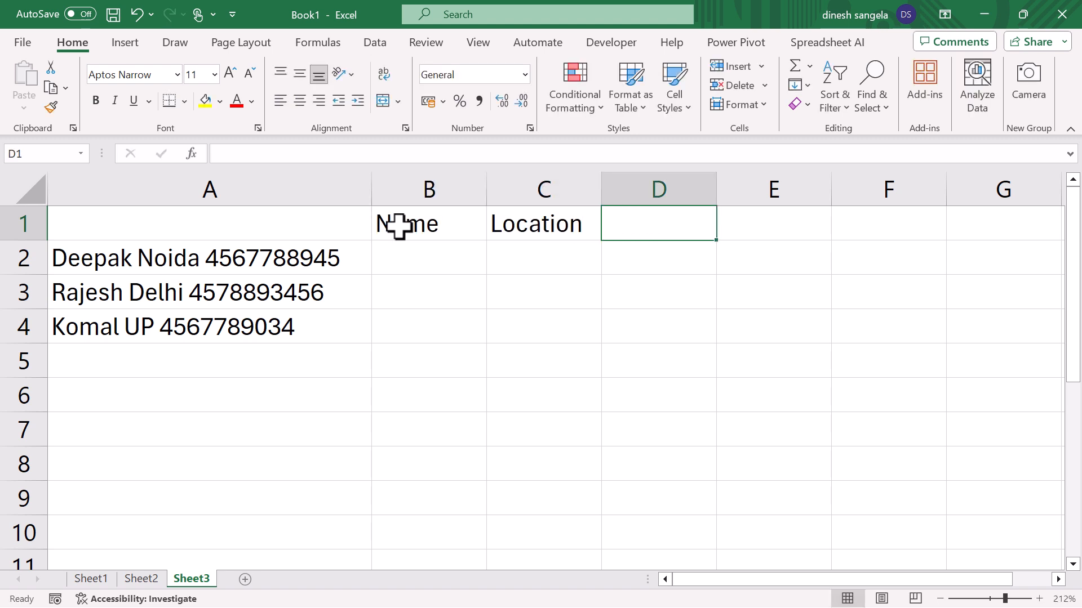
text(No.)
- Fill in the first record's name in B2 and its location Noida in C2
click(425, 268)
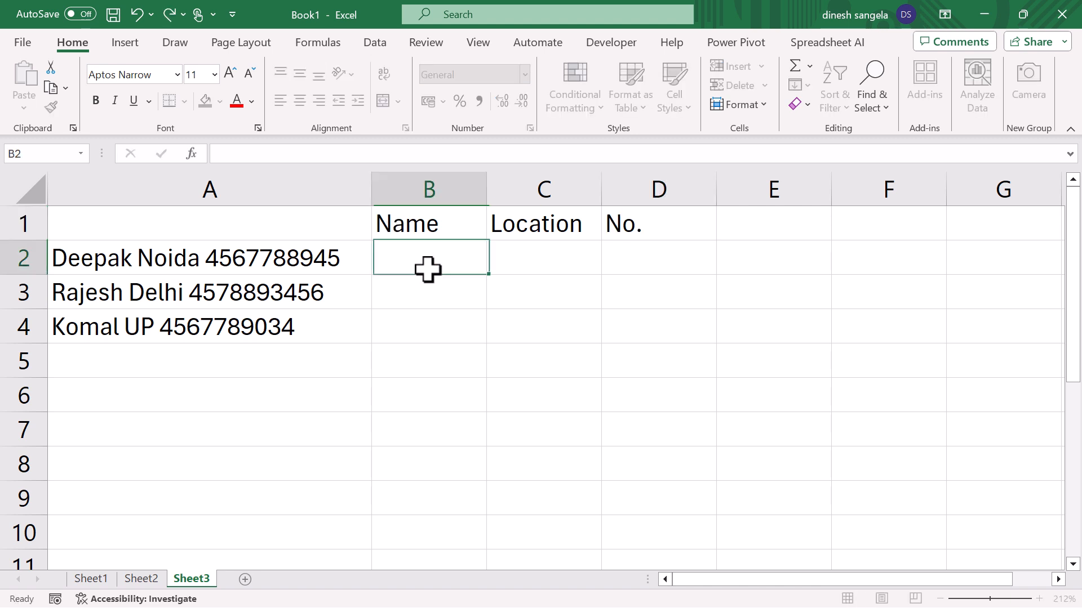
text(Deepak)
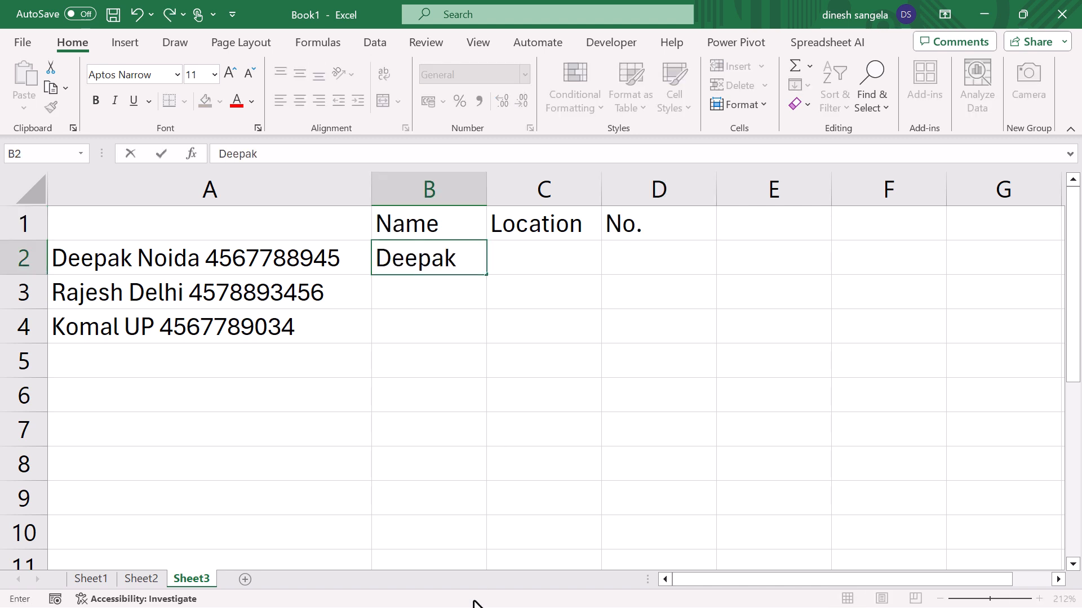
key(Tab)
text(NOi)
key(BackSpace)
key(BackSpace)
text(oida)
key(Tab)
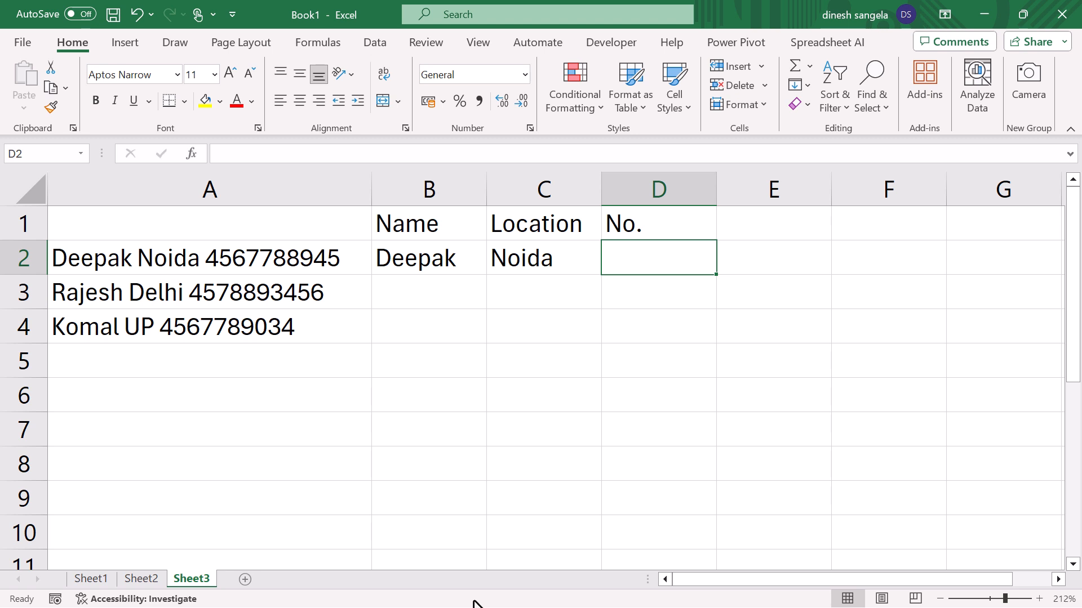
- Copy the phone number out of the combined text in A2 and paste it into D2
click(172, 257)
double_click(328, 154)
key(ctrl+c)
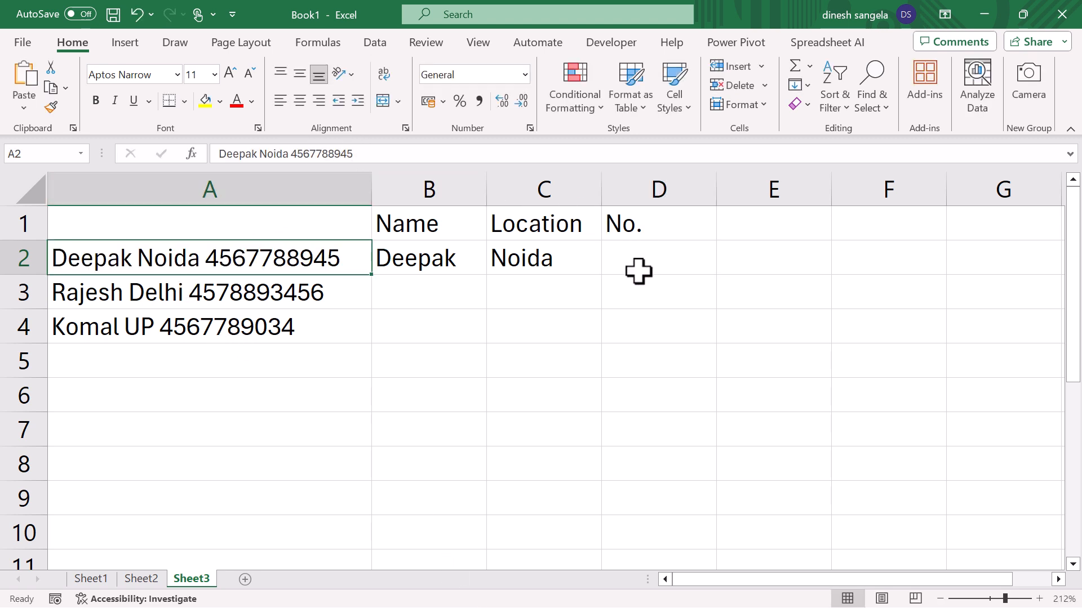
click(637, 268)
key(ctrl+v)
click(647, 340)
- Flash Fill B2:B4, C2:C4 and D2:D4 from the row 2 examples to split the remaining records
drag(435, 259, 435, 323)
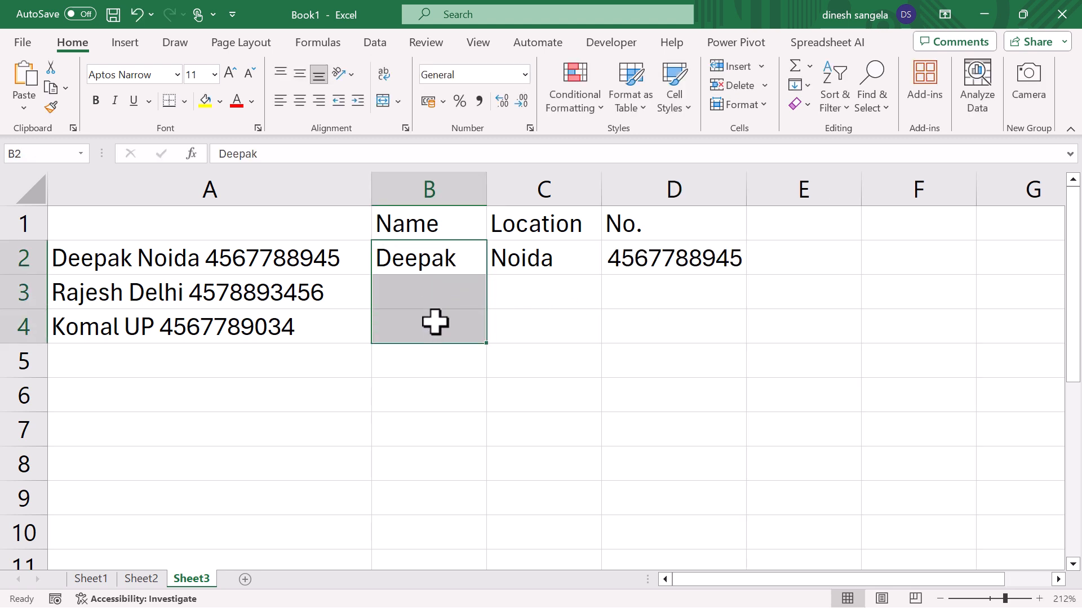
key(ctrl+e)
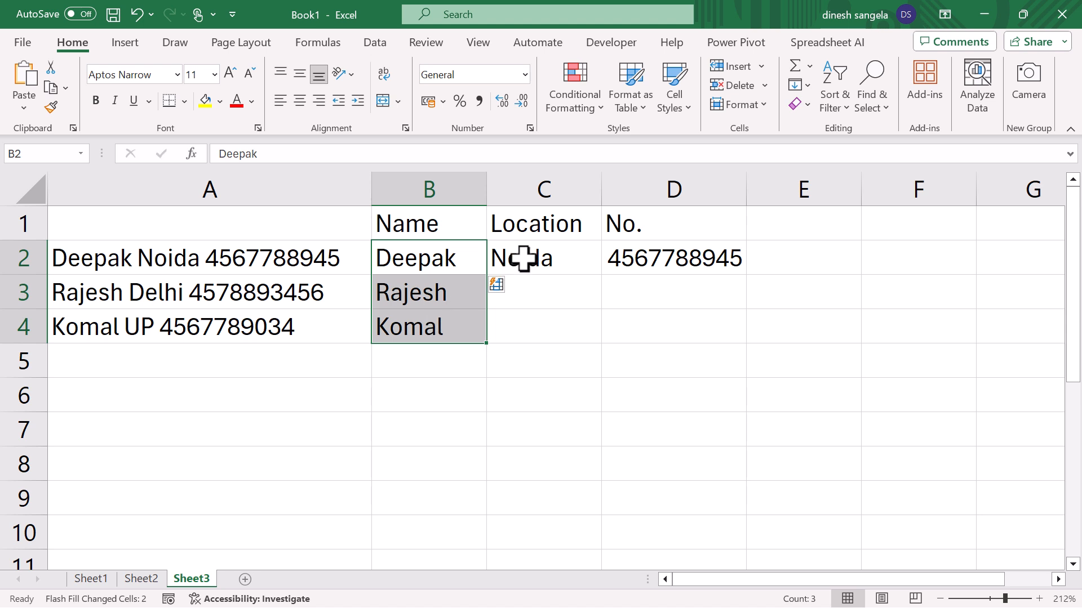
drag(522, 261, 529, 336)
key(ctrl+e)
drag(647, 265, 650, 323)
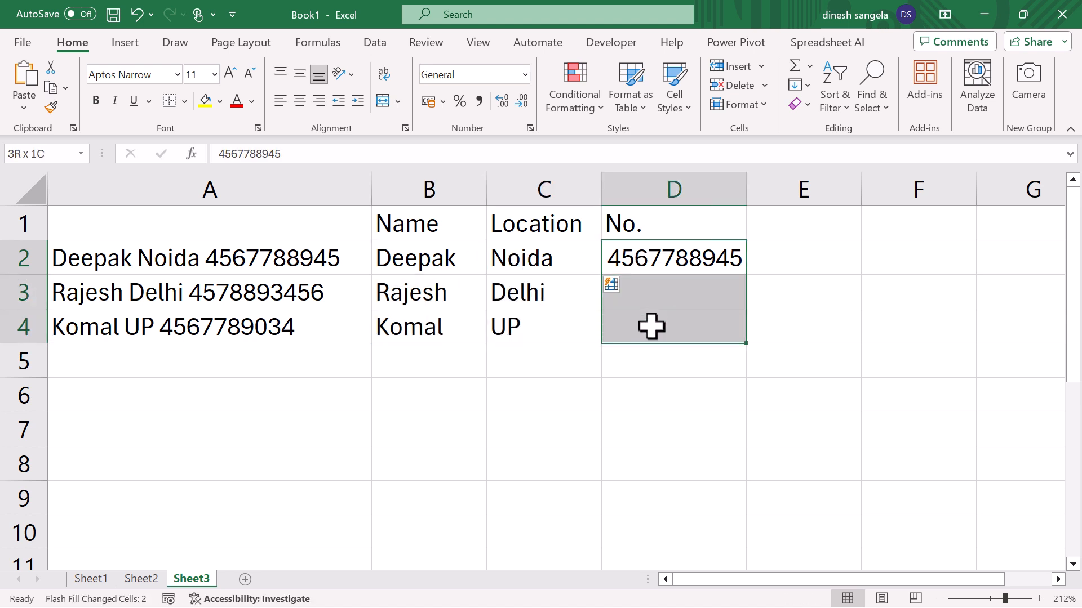
key(ctrl+e)
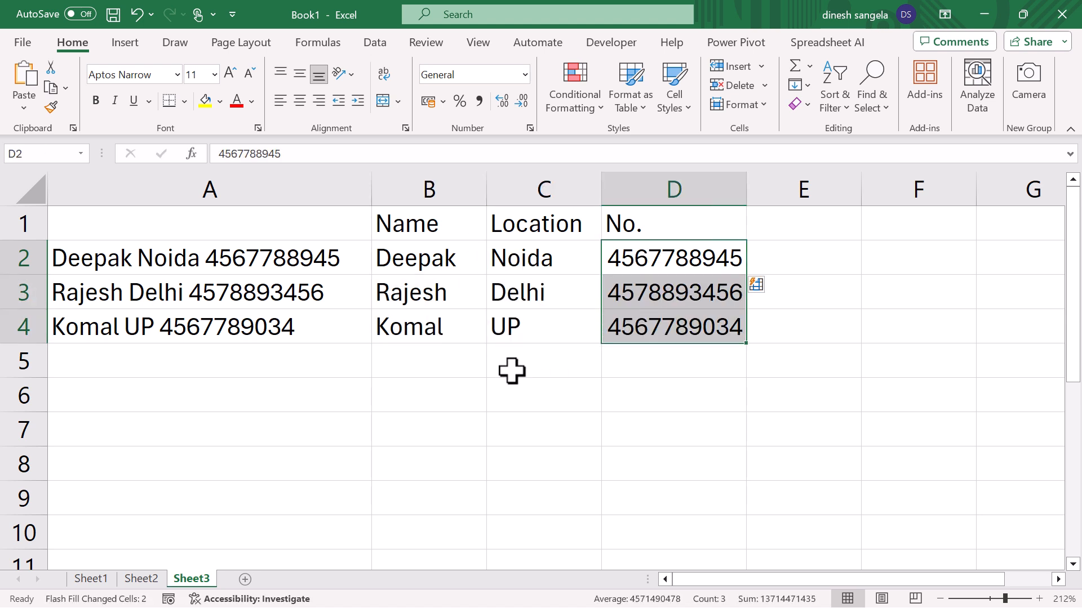
- Compare the combined records in A2:A4 with the split table in B1:D4 and show the Fill commands
click(511, 370)
click(151, 259)
drag(151, 259, 258, 322)
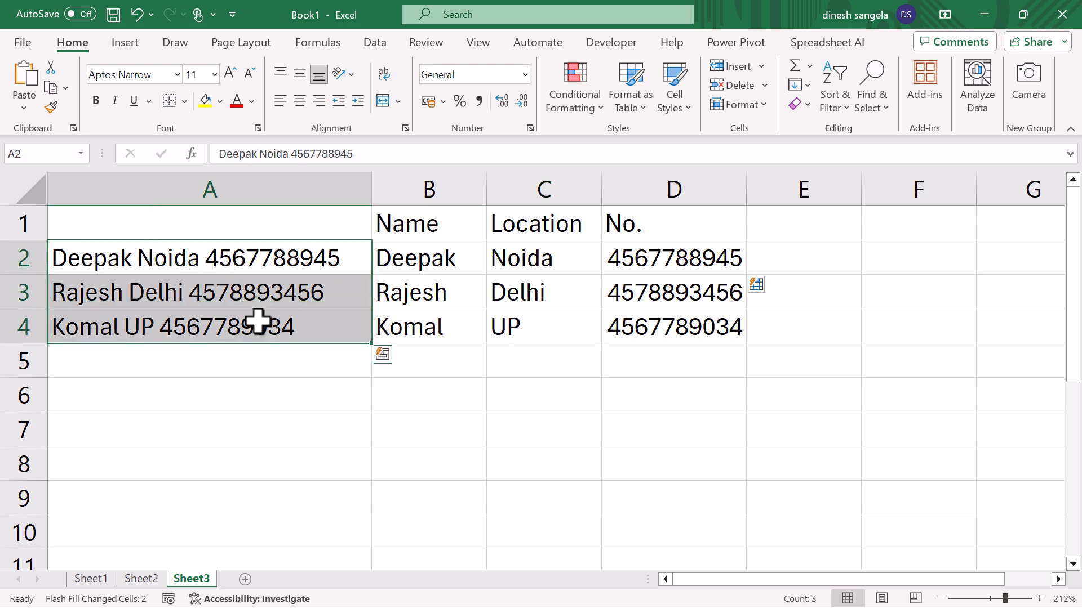
drag(417, 229, 686, 324)
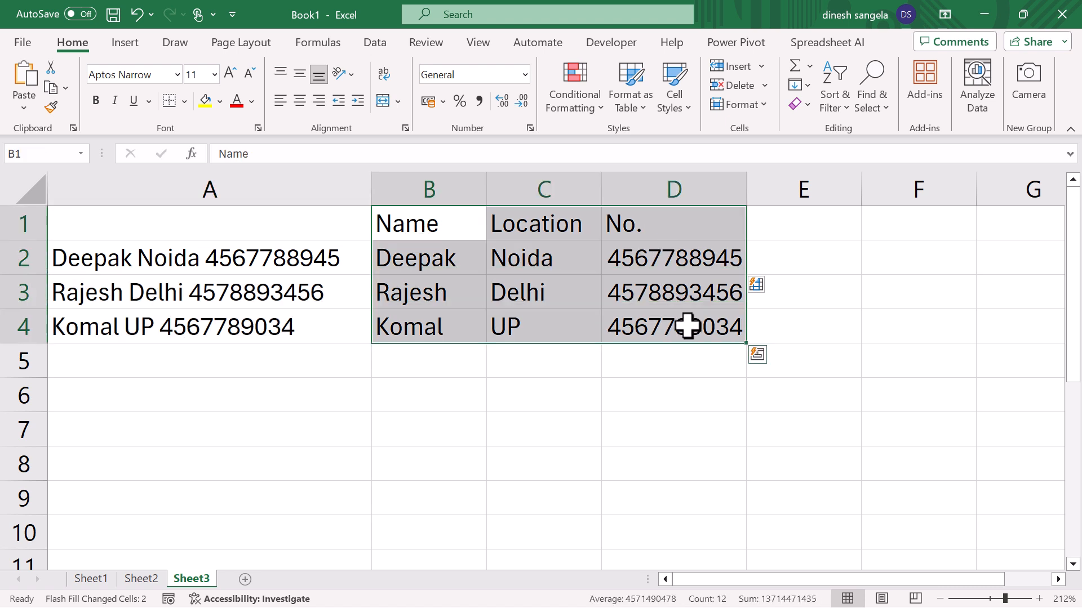
click(803, 85)
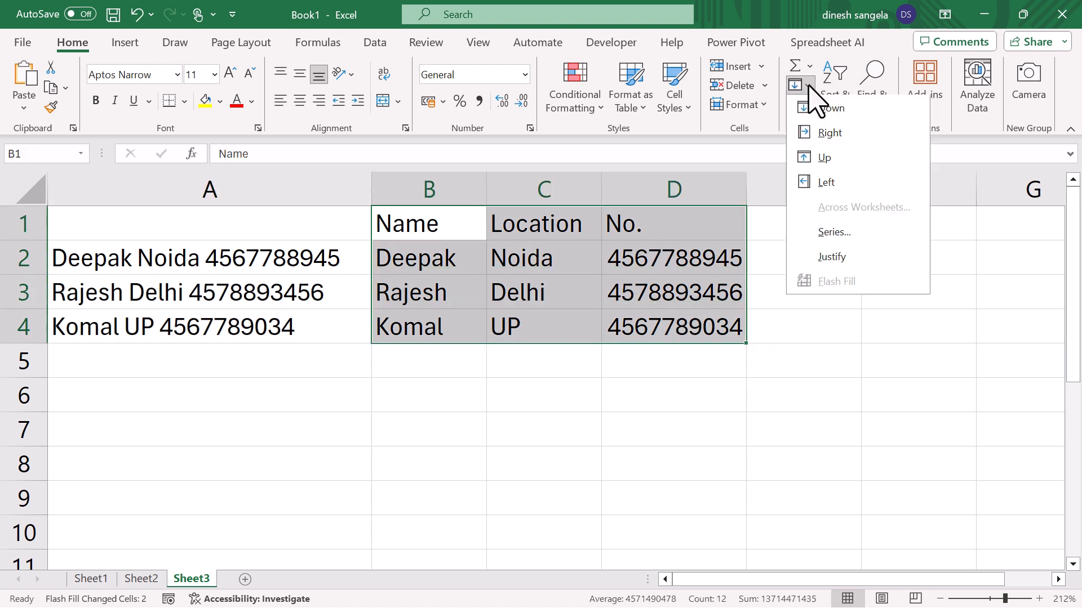